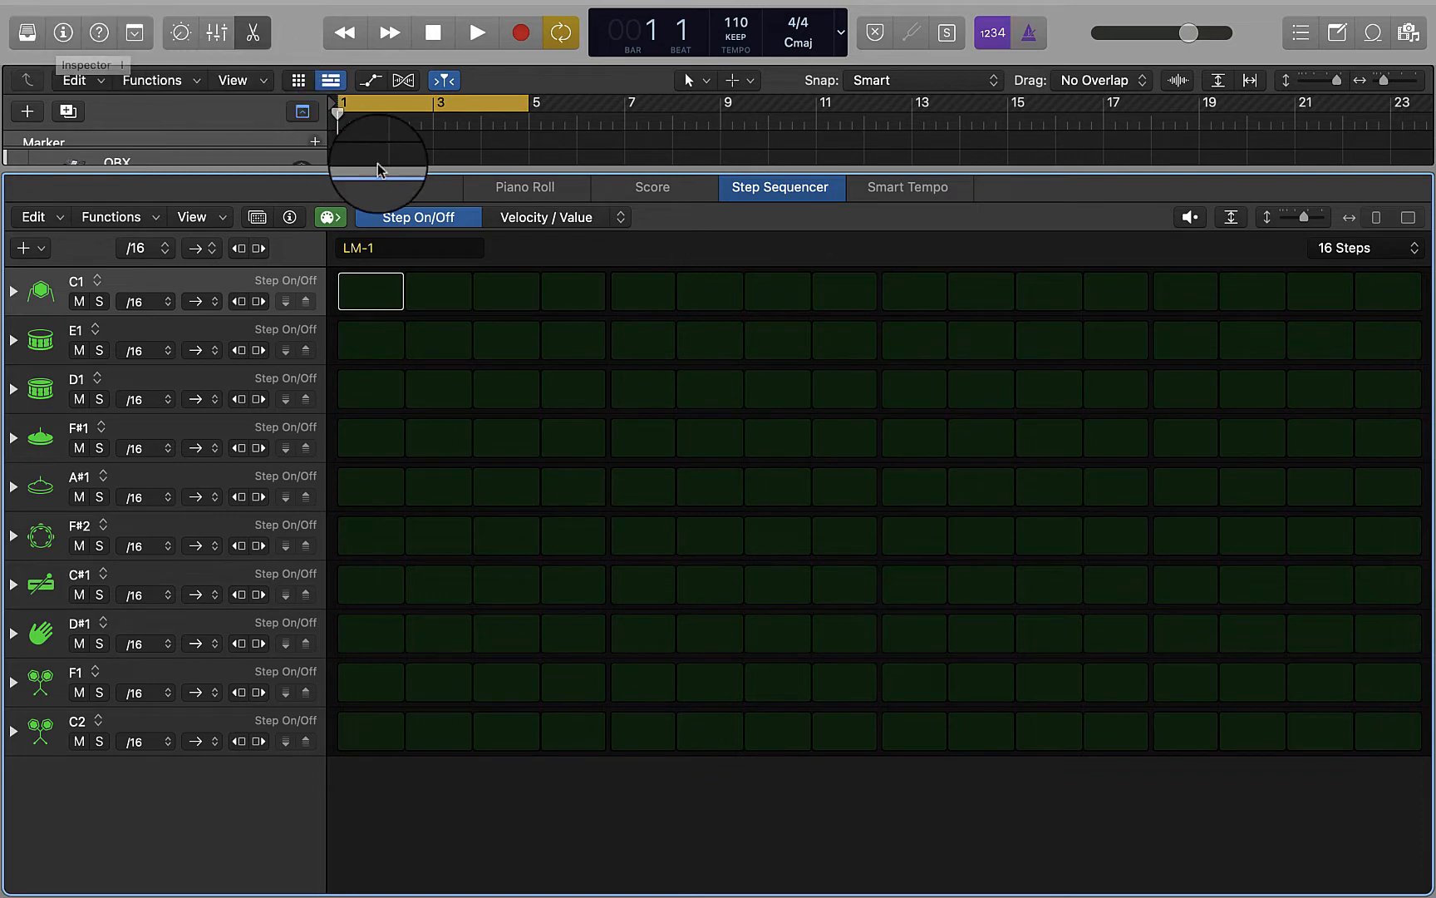
Step: Create an extra pattern region on the LM-1 track at bar 5 and delete it
left_click_drag(382, 168, 354, 371)
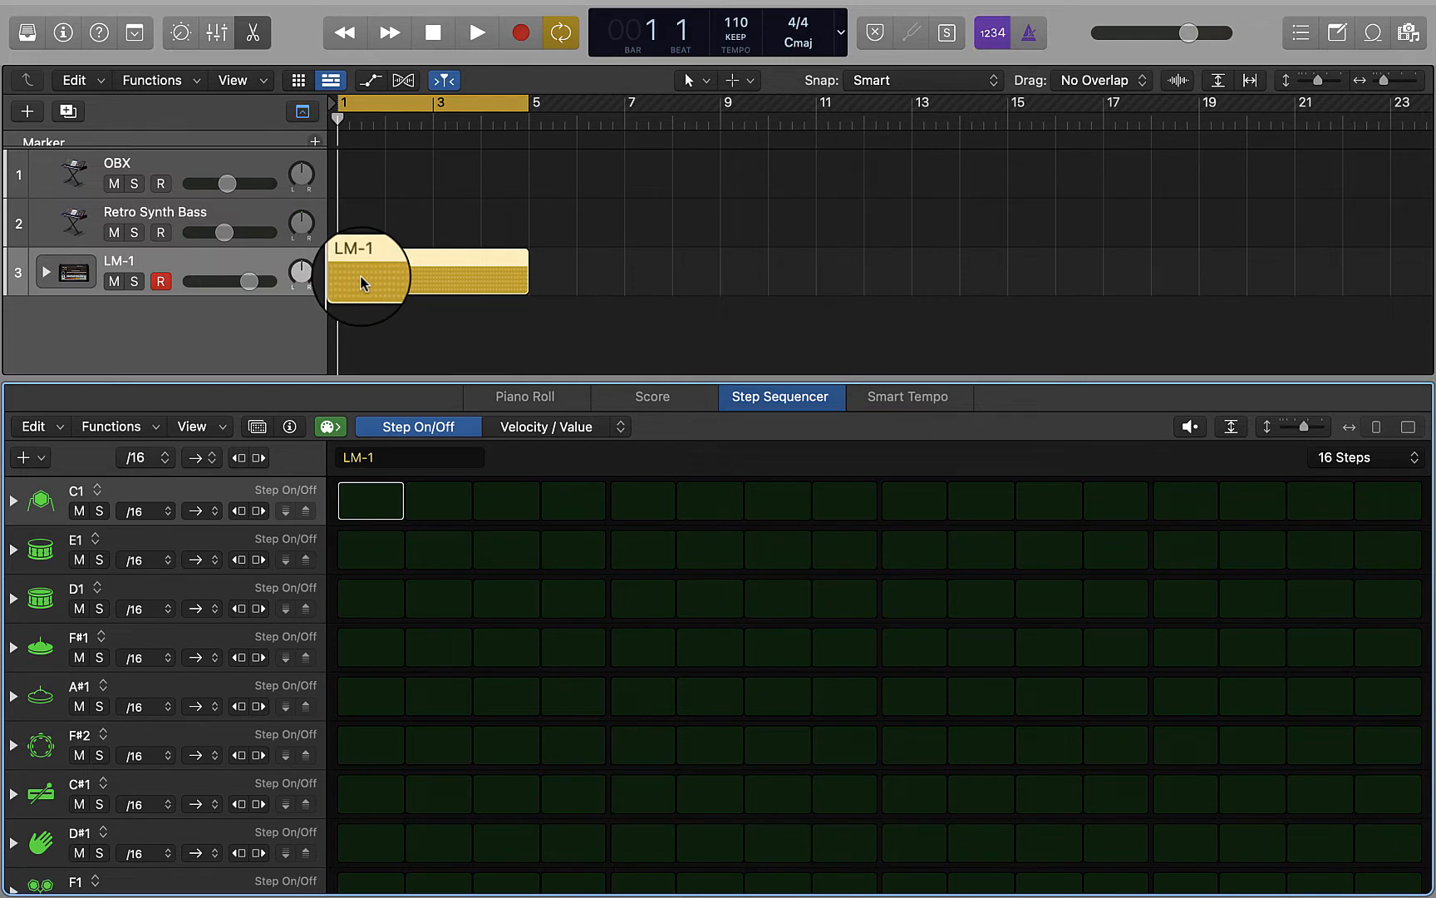
right_click(549, 268)
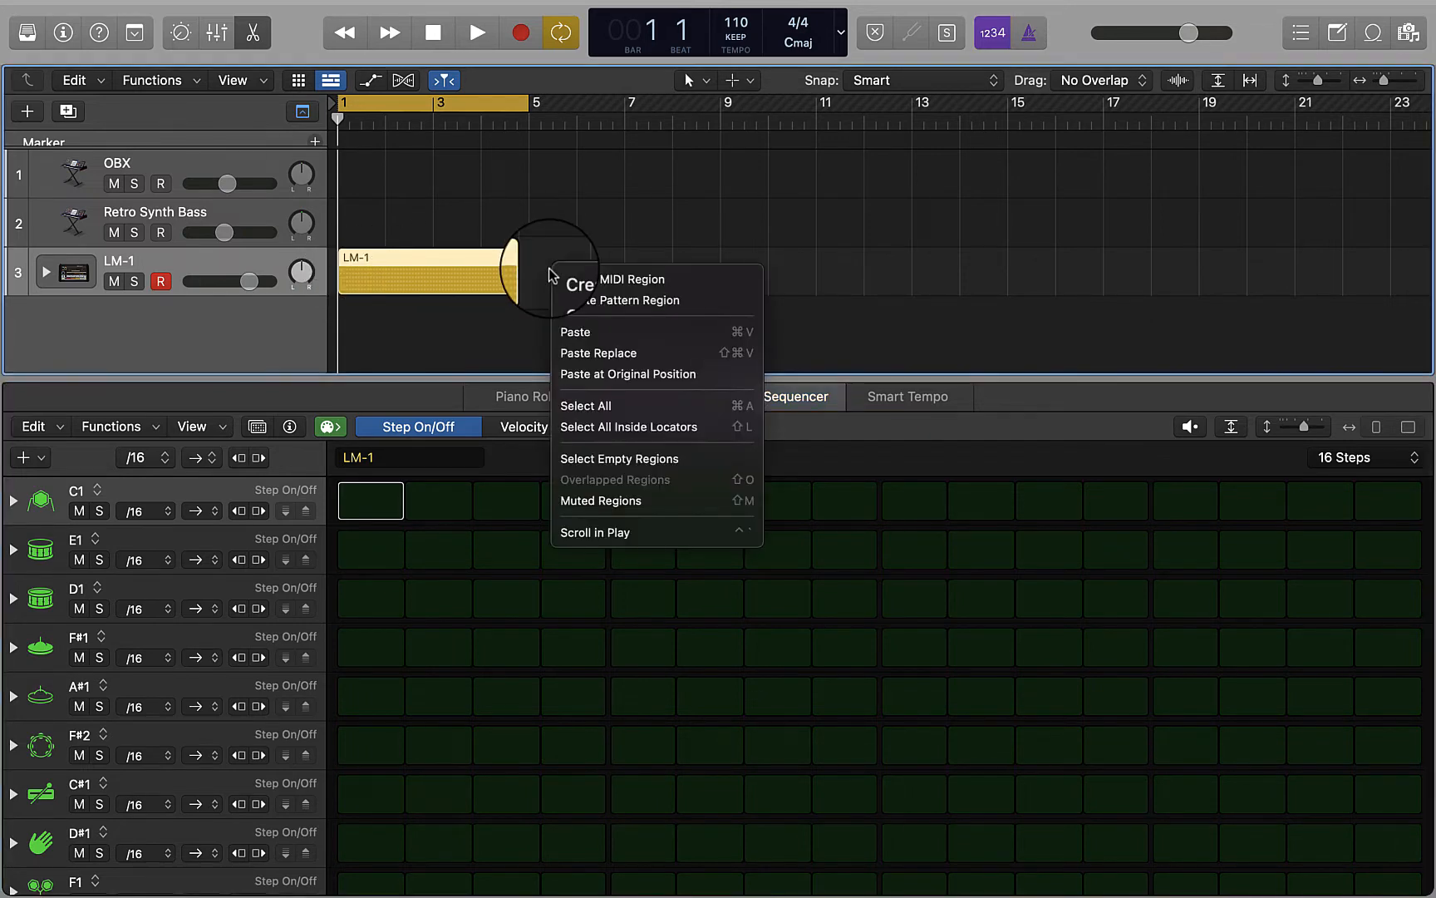
left_click(585, 301)
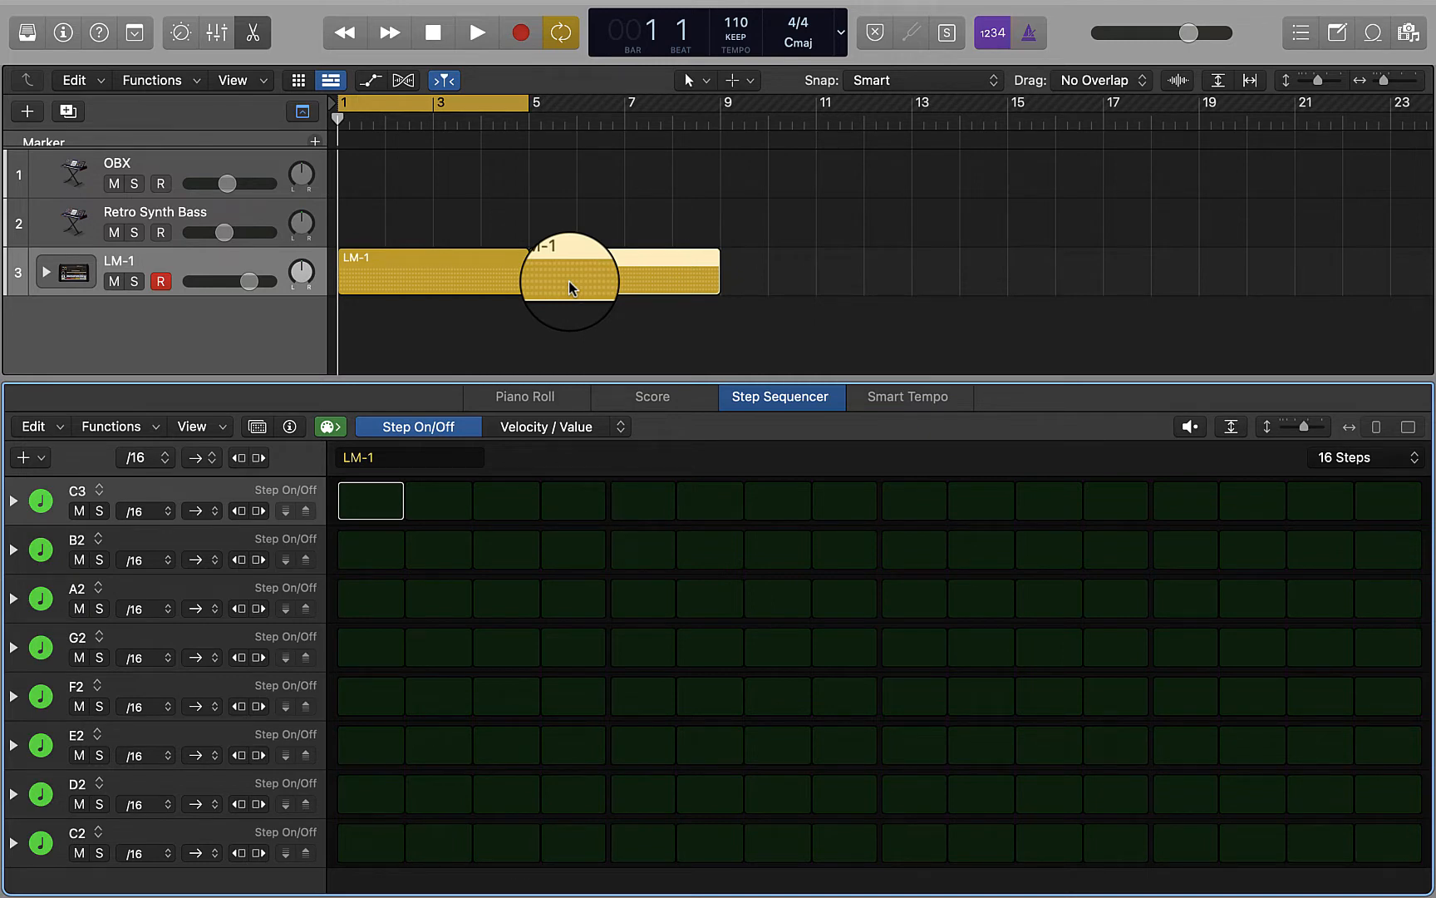
key("Delete")
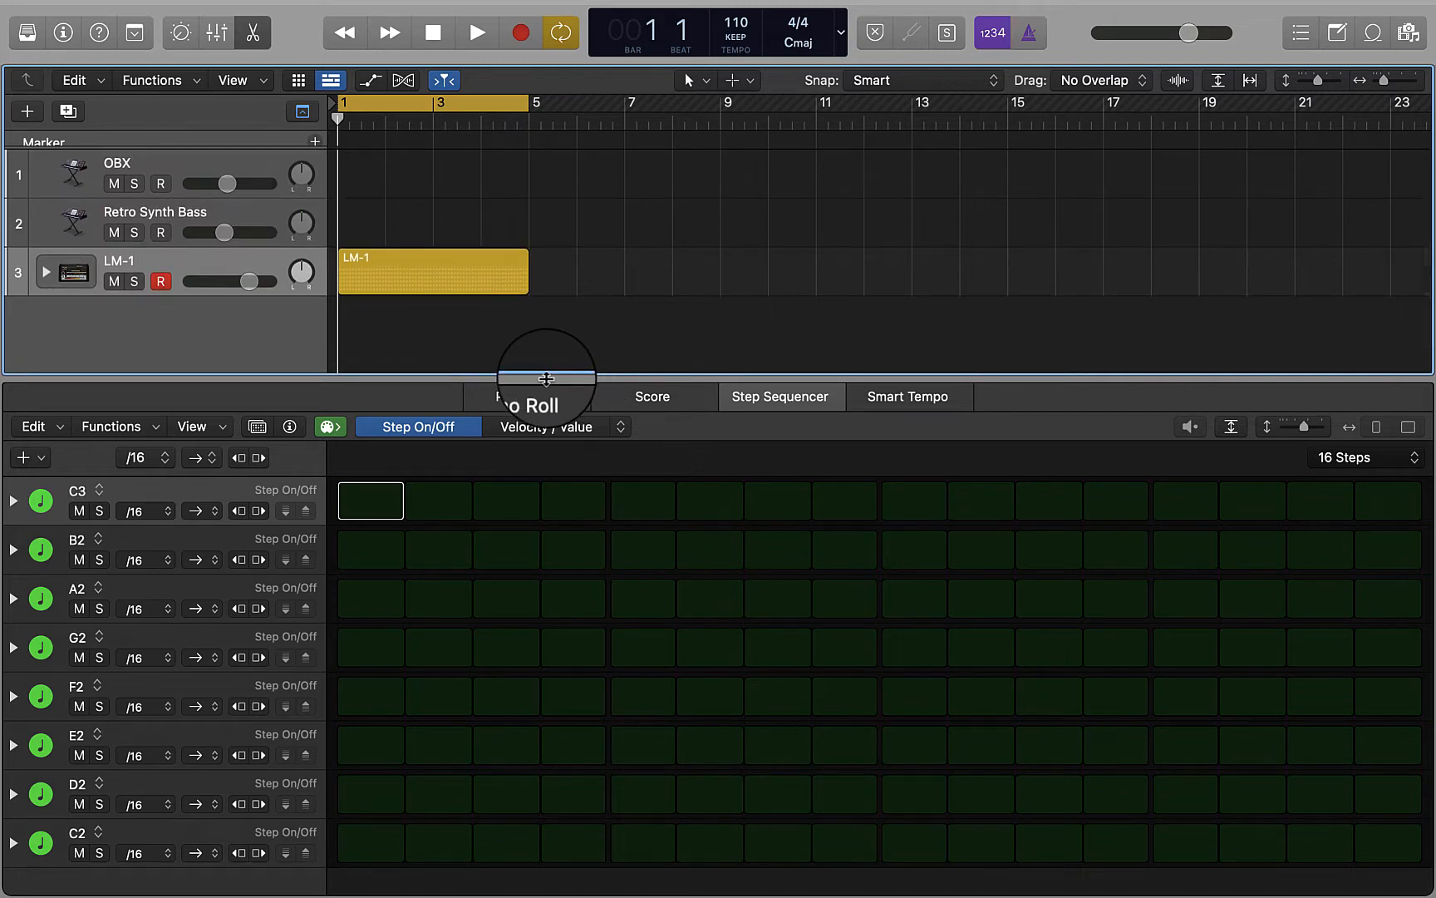
Step: Reselect the LM-1 track and its pattern region, and enlarge the Step Sequencer area
left_click(163, 270)
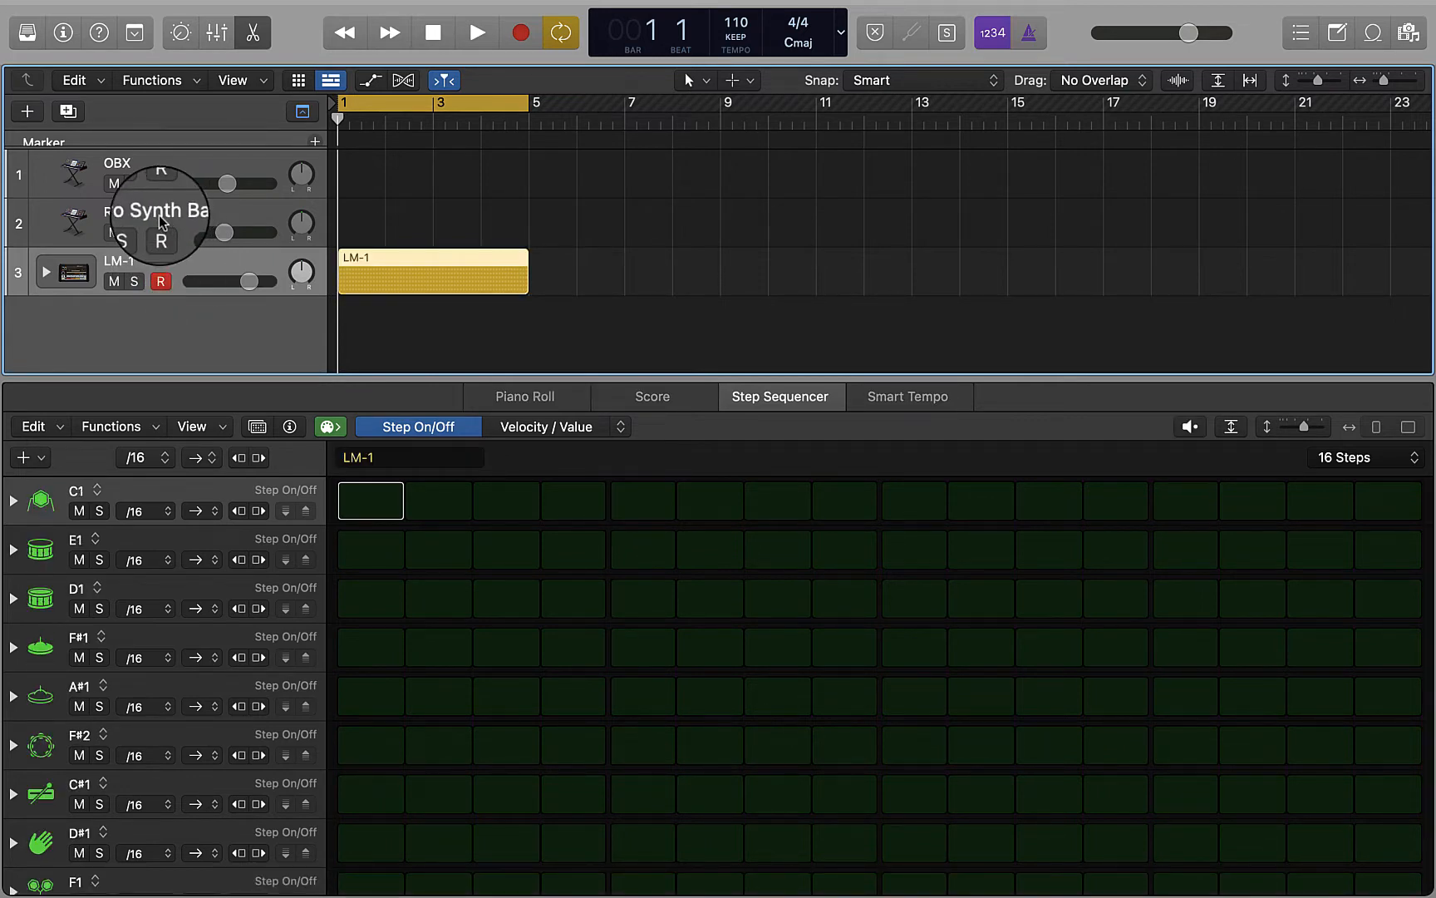
left_click(160, 219)
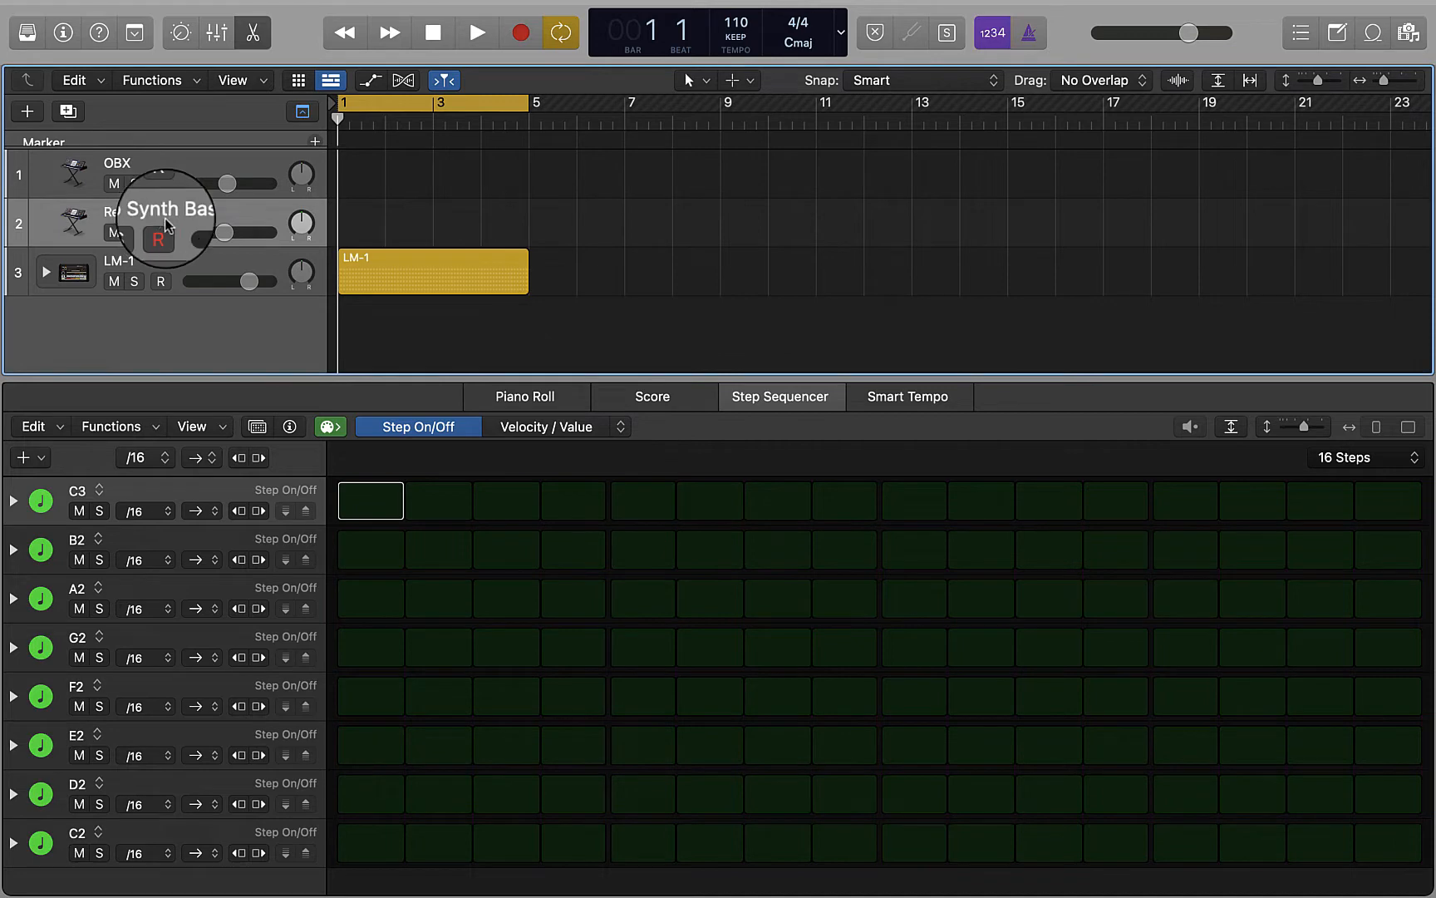
left_click(160, 281)
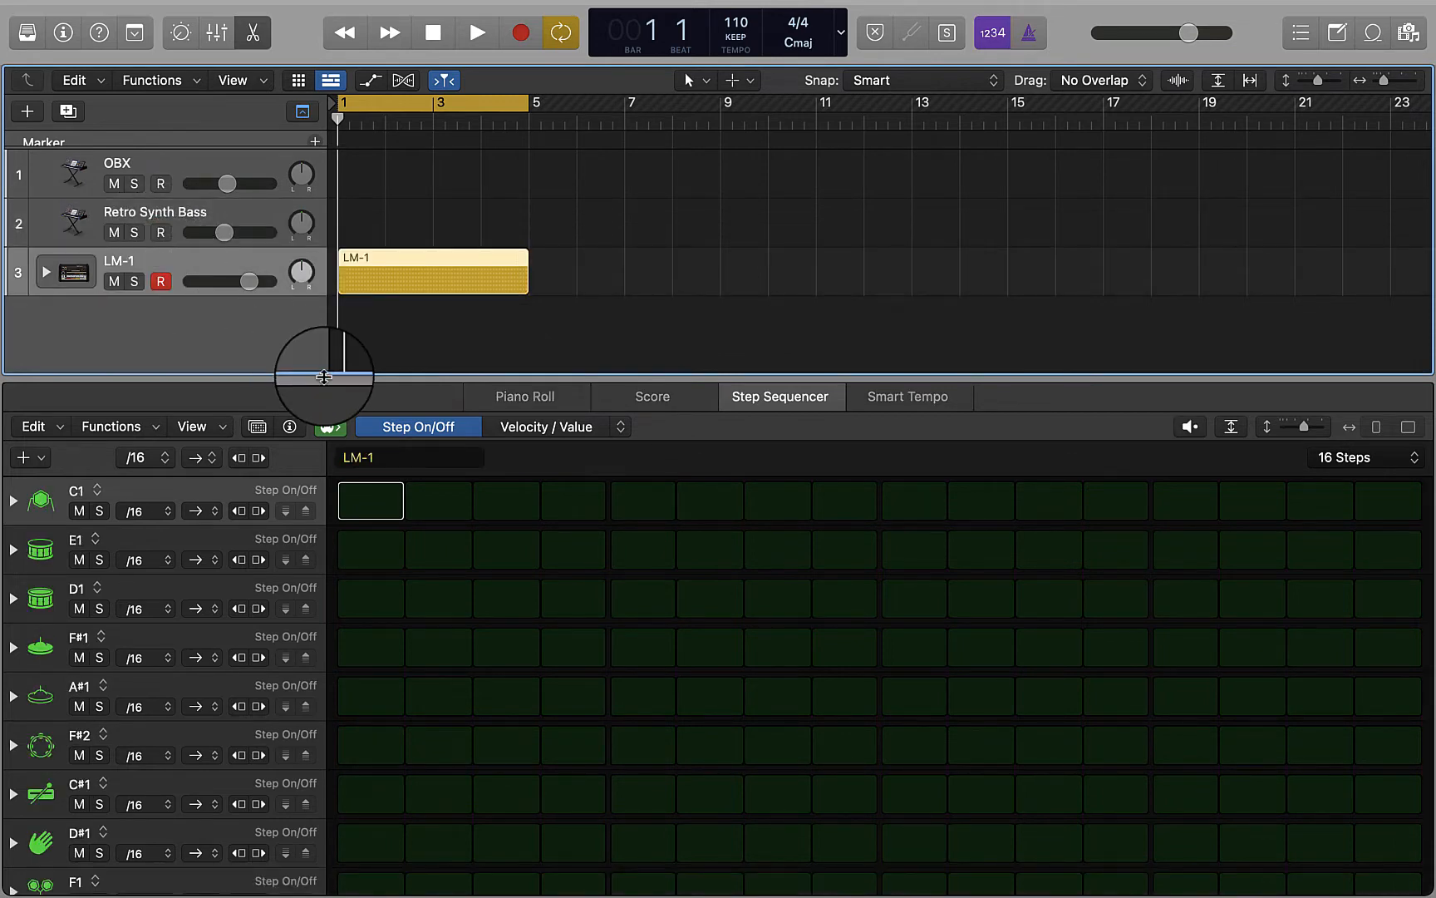
left_click_drag(324, 376, 303, 166)
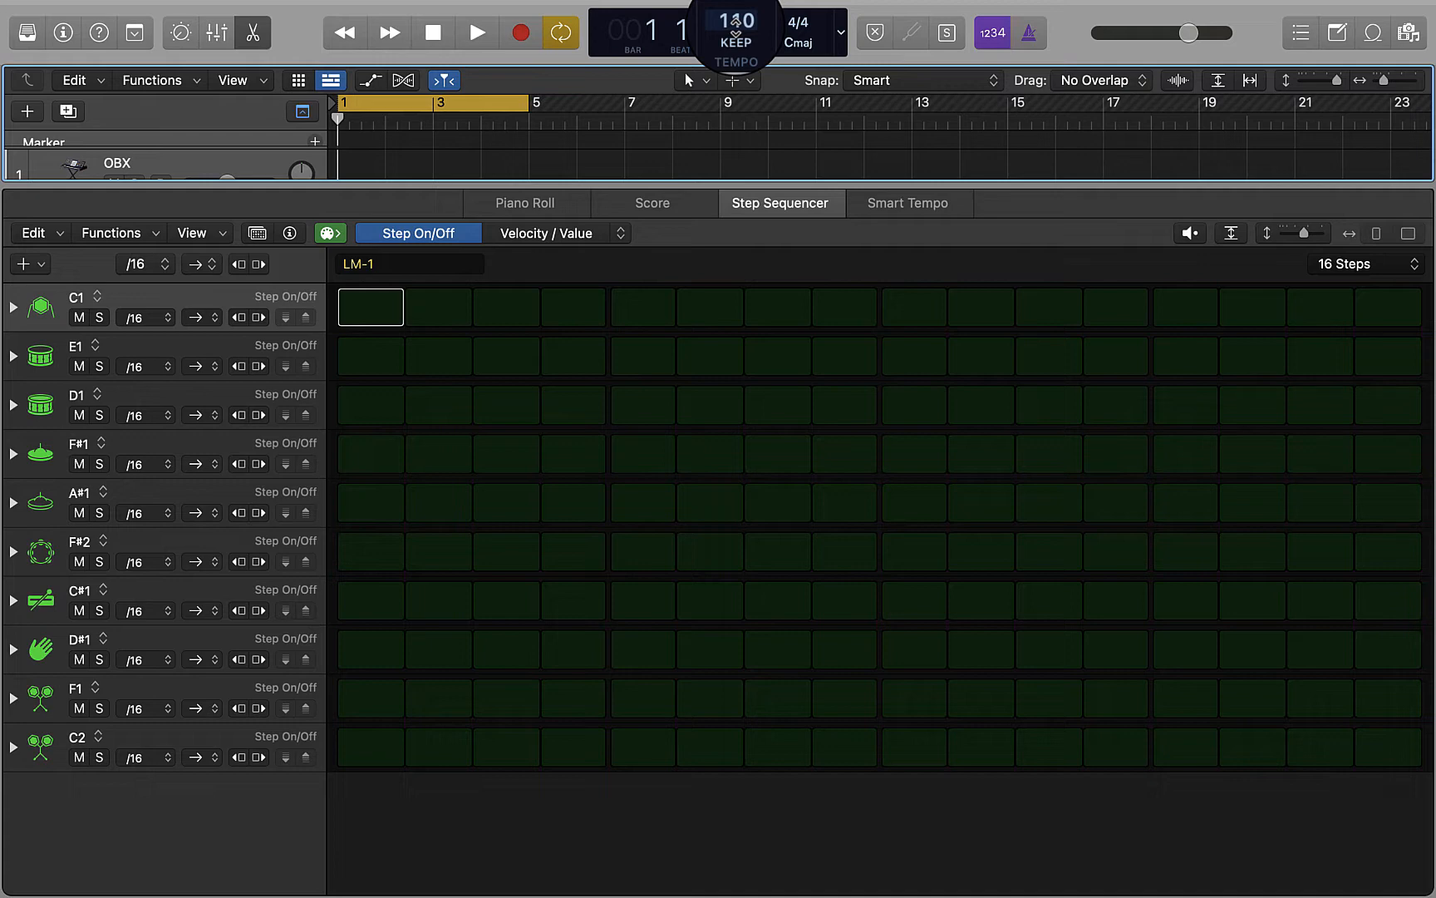
Step: Set the project tempo to 120, turn on the metronome and play a short stretch with it
left_click_drag(736, 24, 724, 12)
left_click(1031, 43)
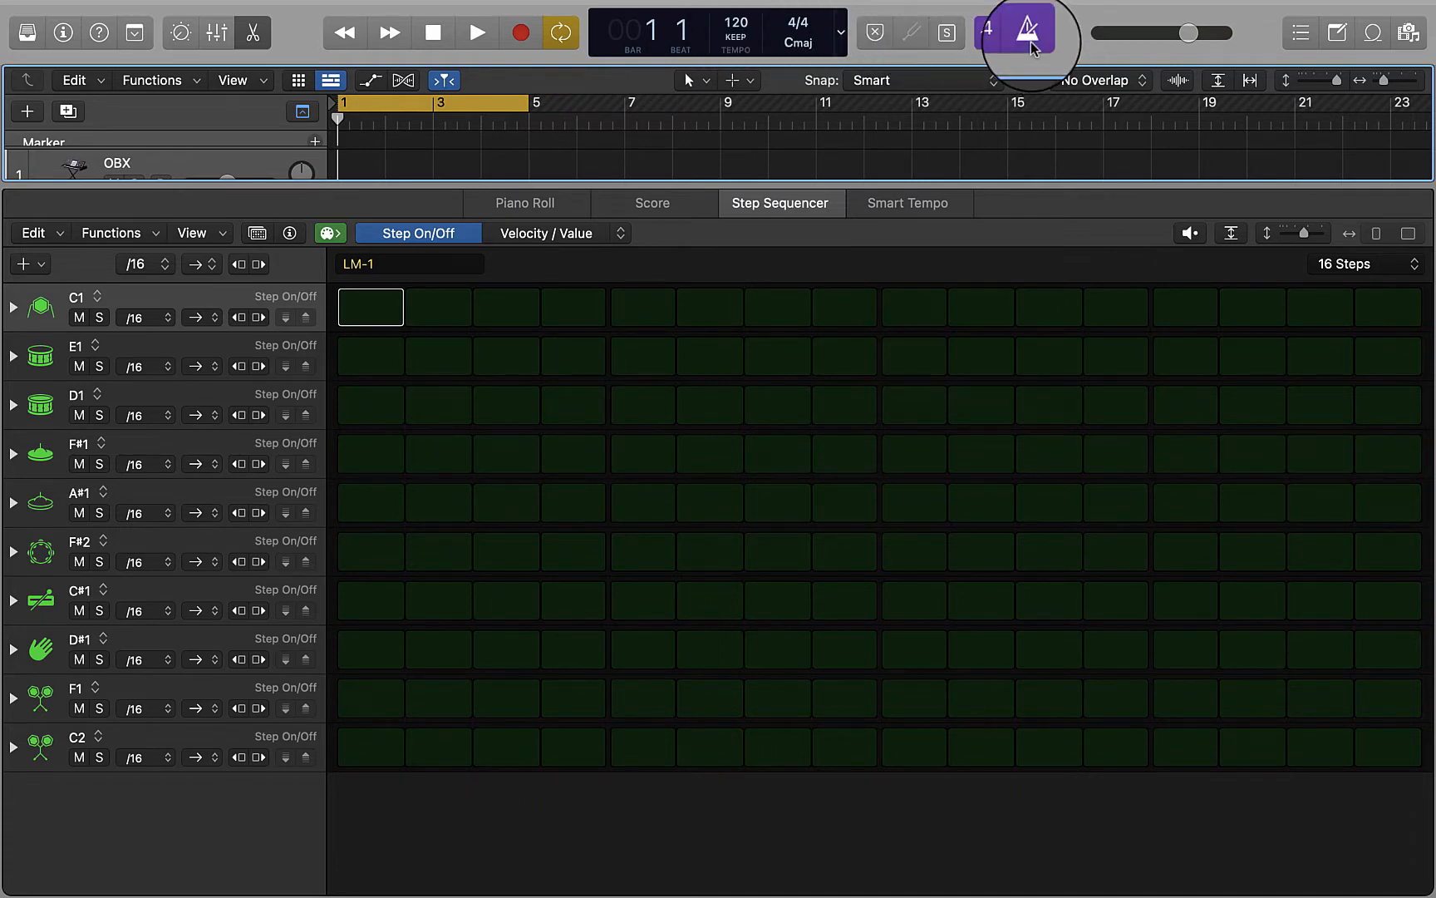
key("space")
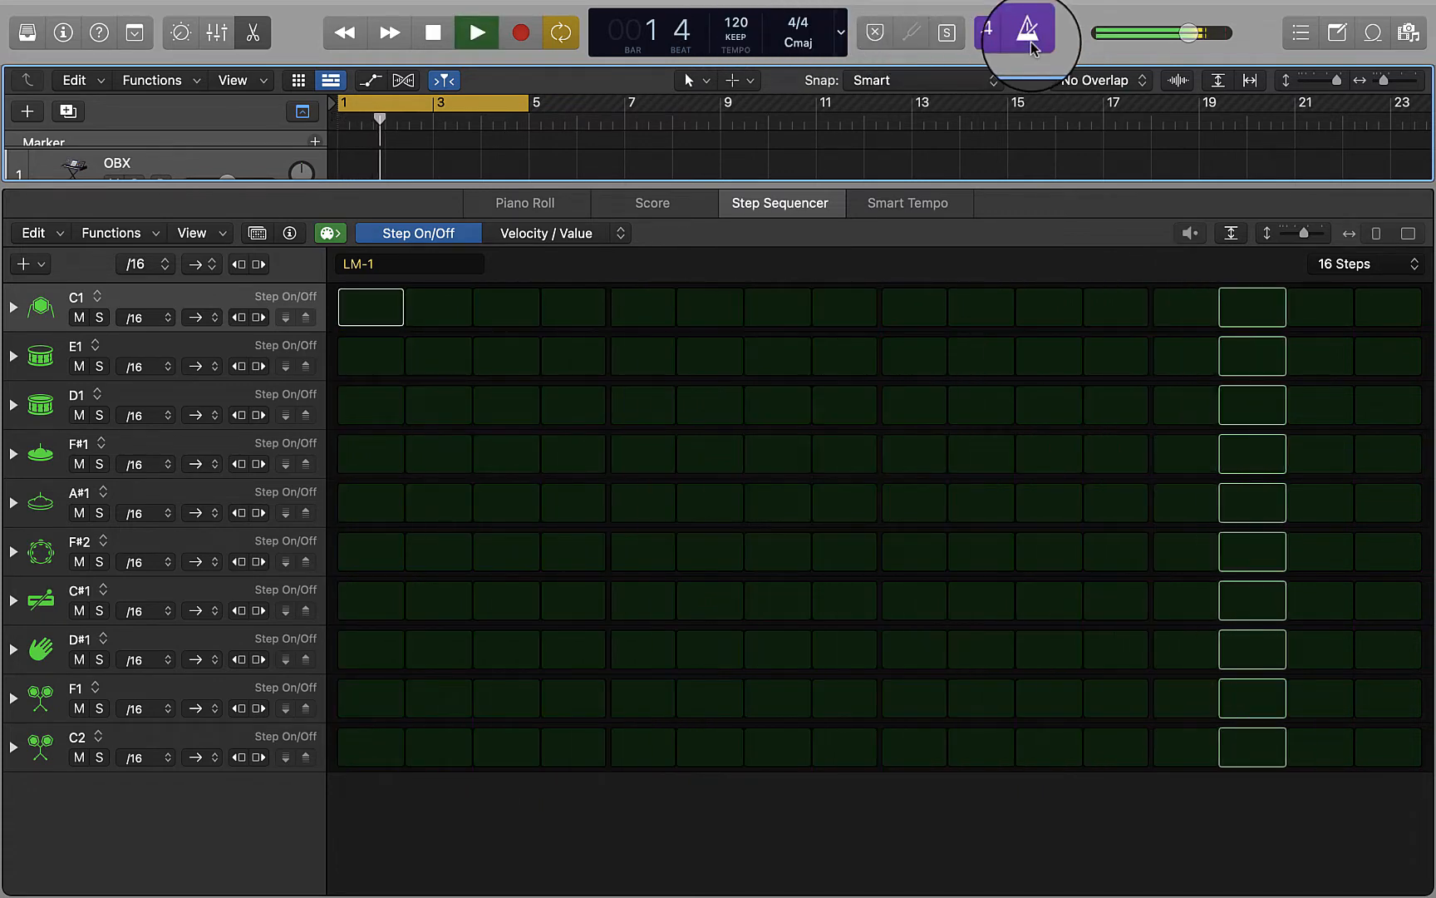
key("space")
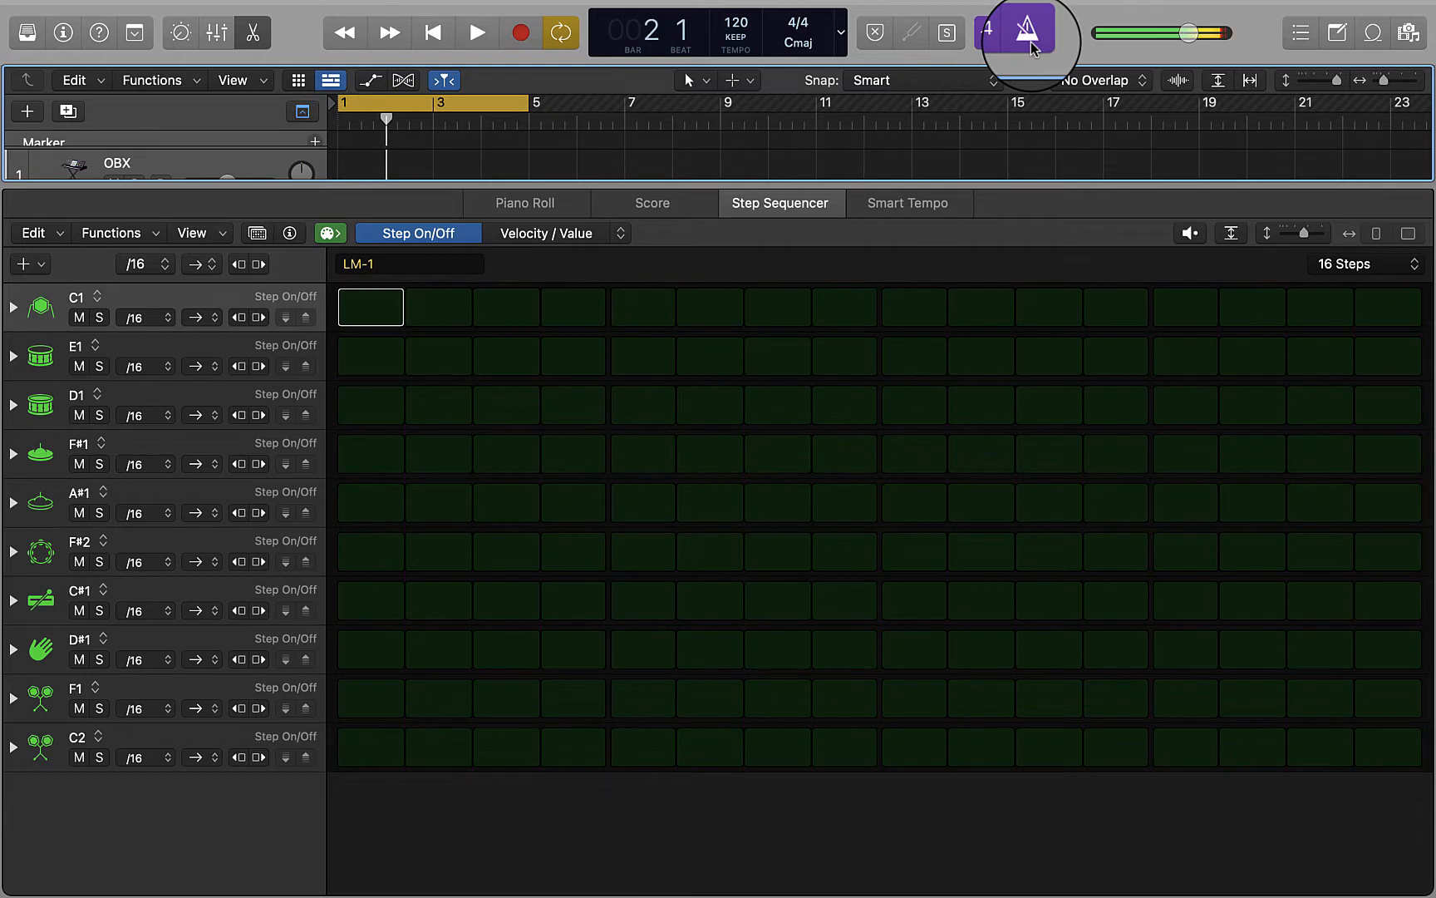
Step: Turn on steps 1, 5, 9 and 13 in the C1 kick row and play the pattern
left_click(391, 308)
left_click(624, 307)
left_click(898, 305)
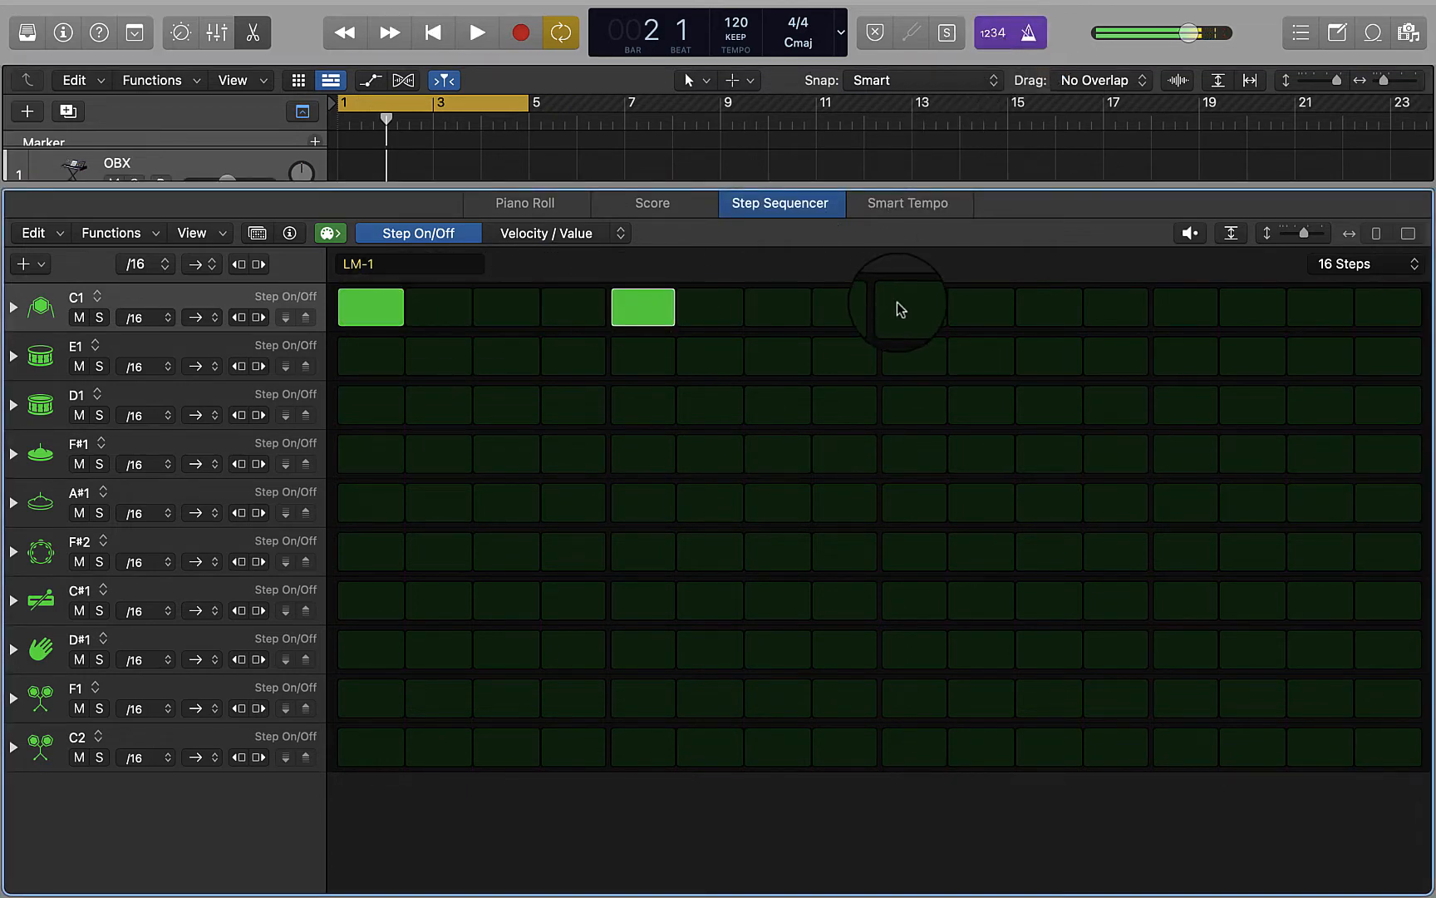
left_click(1180, 314)
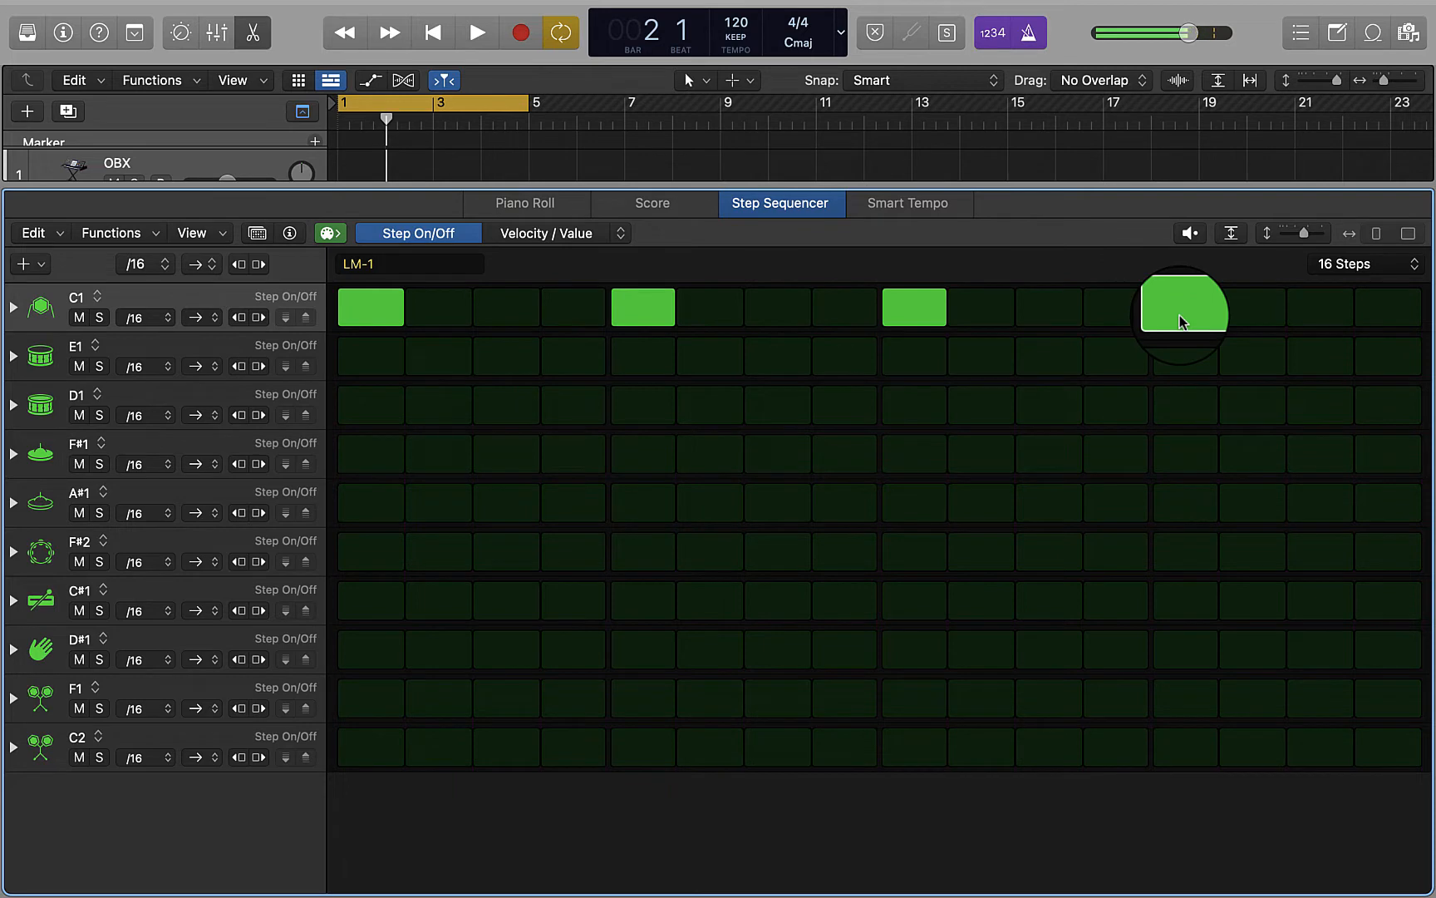
key("space")
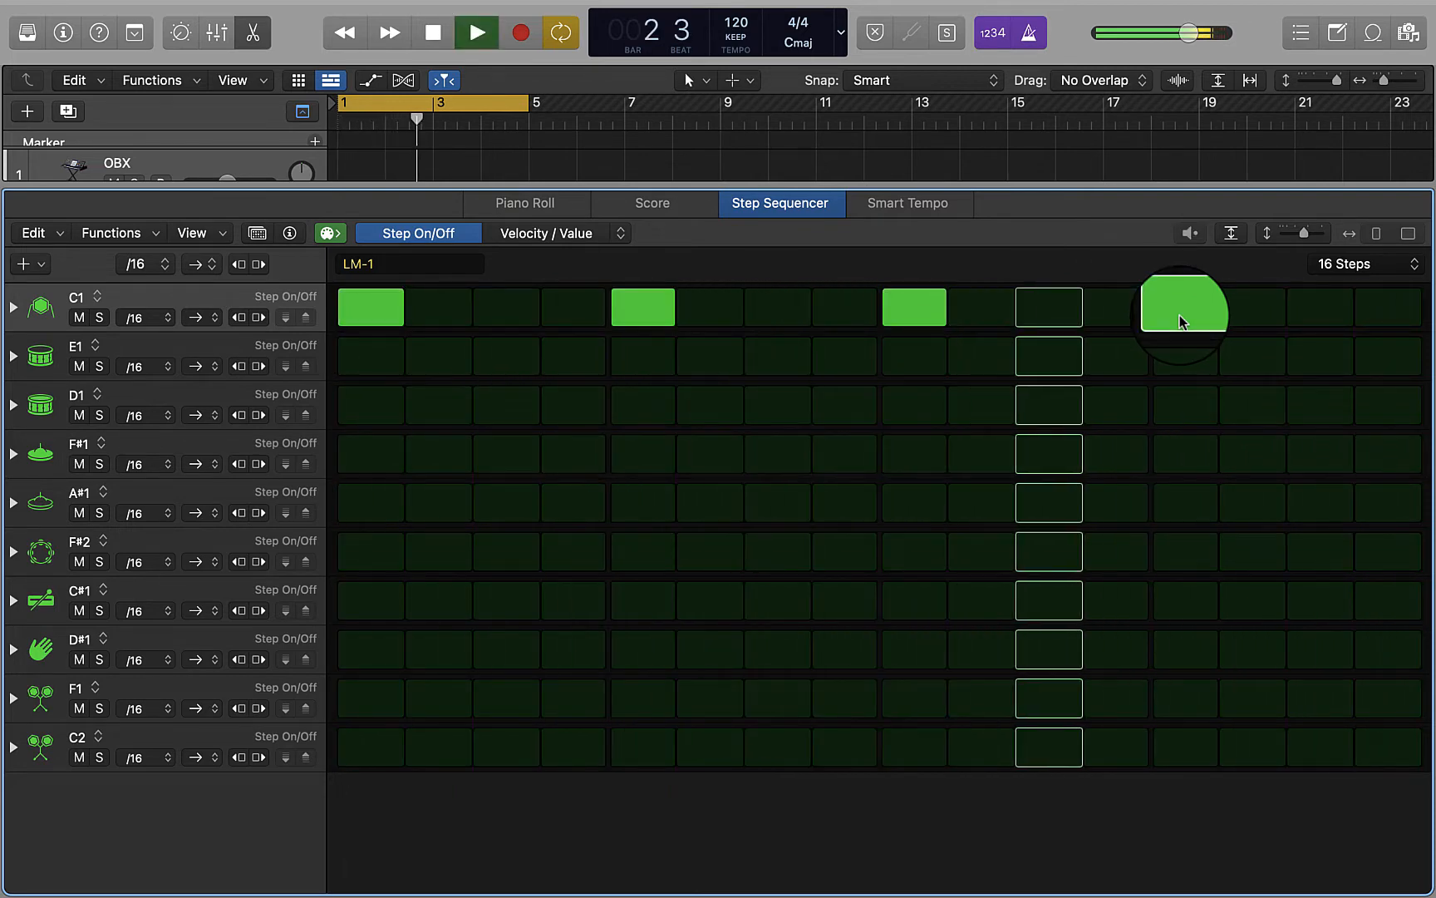
key("space")
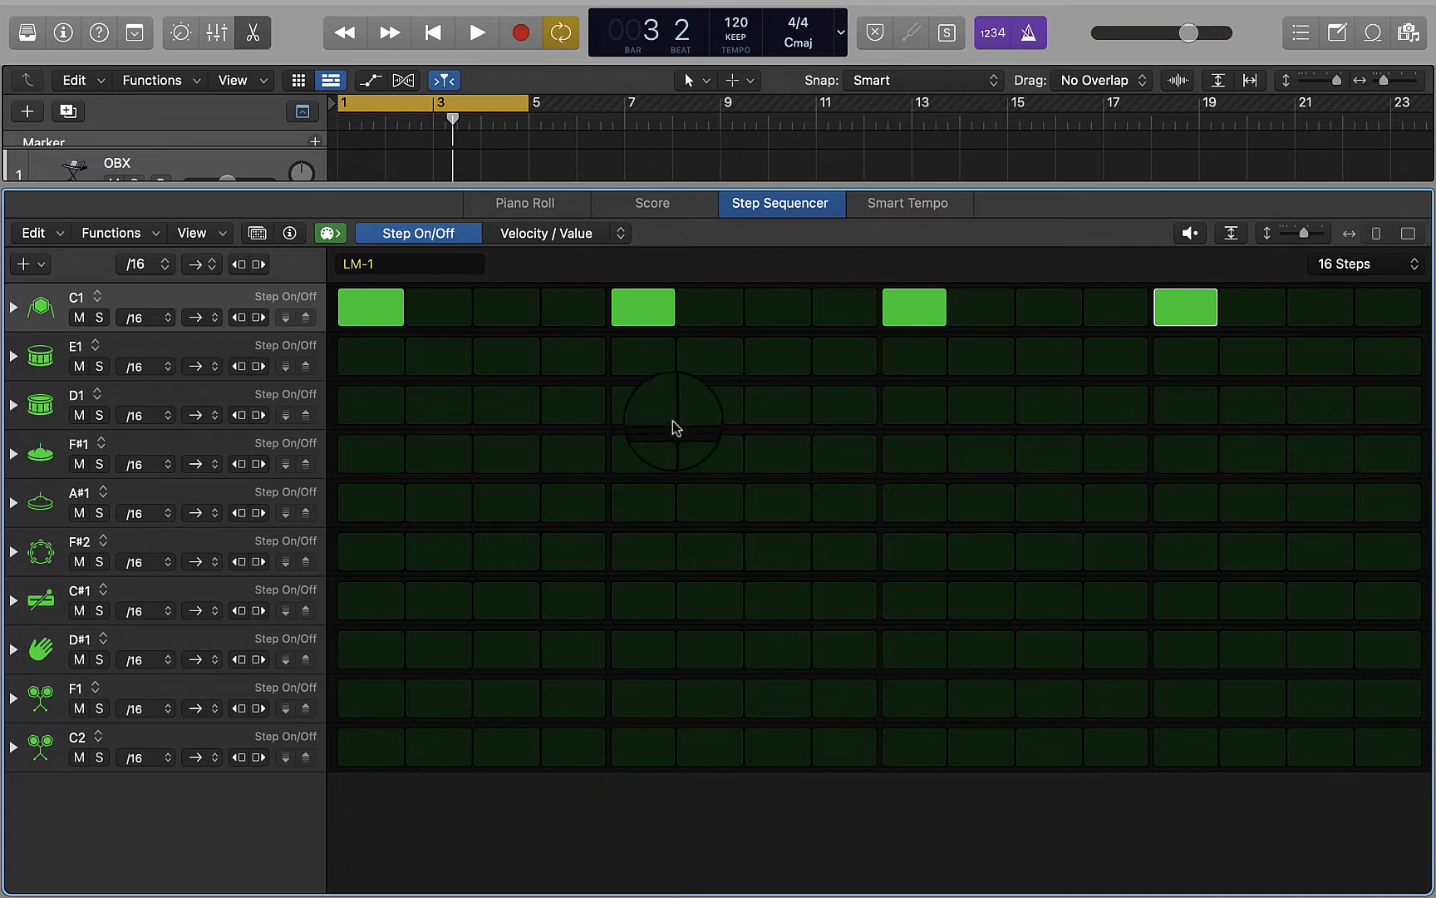
Step: Turn on steps 5, 9 and 13 in both the E1 and D1 rows
left_click(643, 368)
left_click(645, 404)
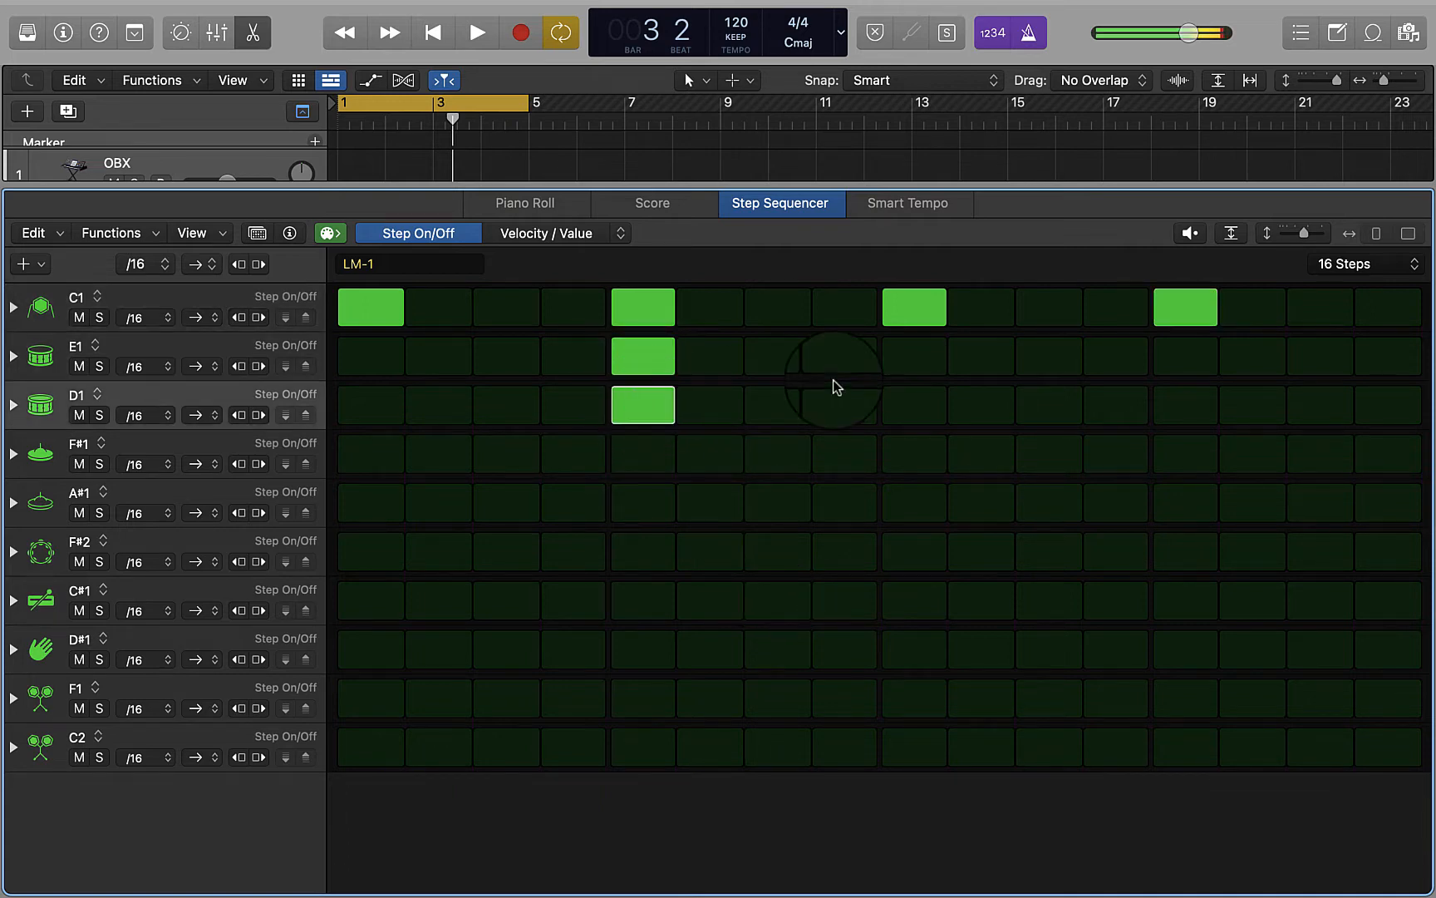
left_click(913, 359)
left_click(915, 404)
left_click(1179, 356)
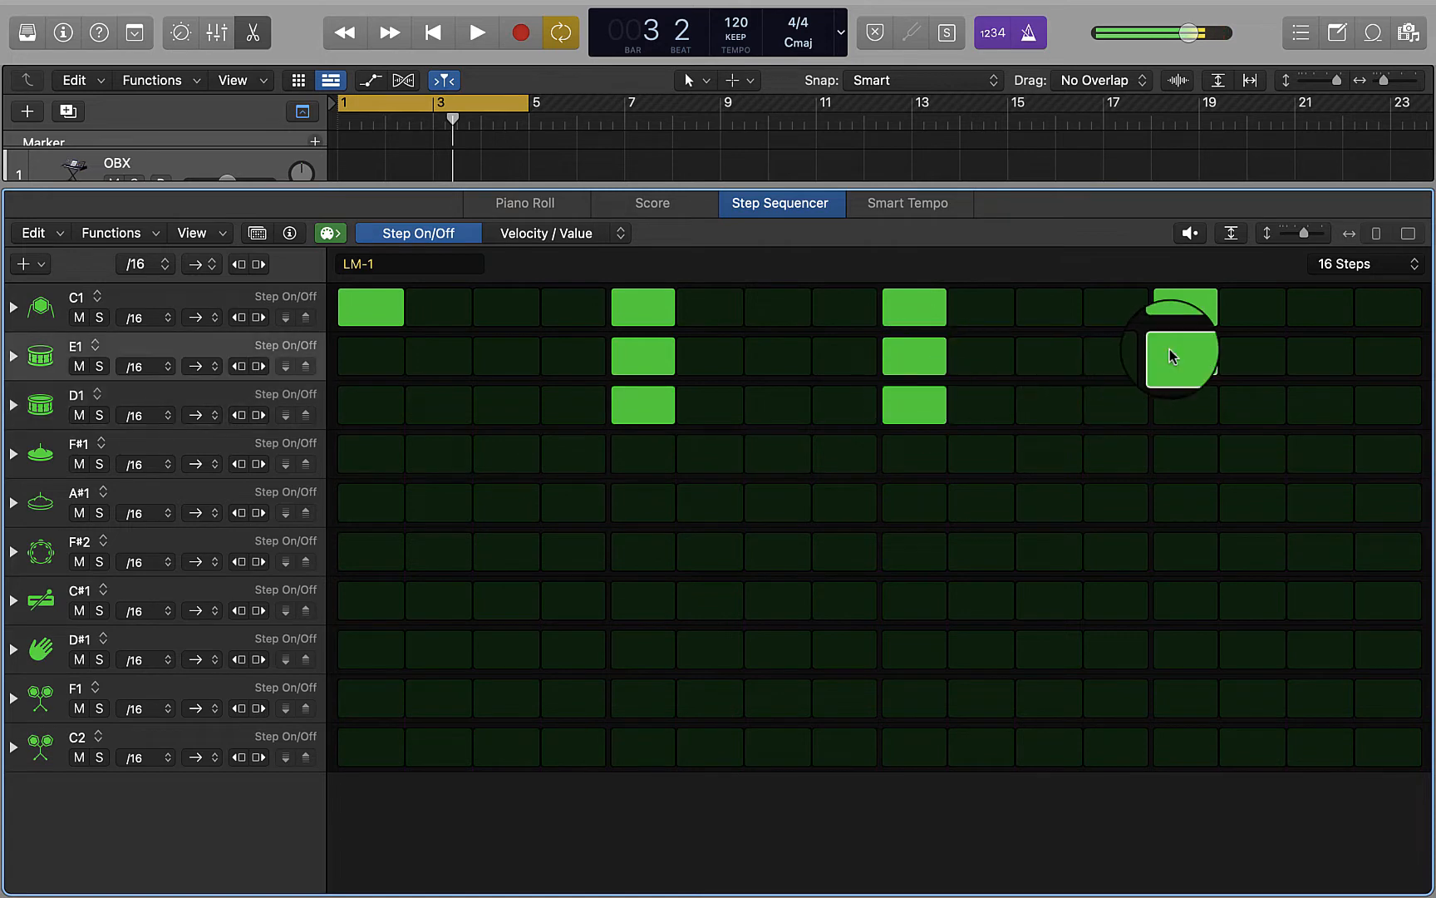
left_click(1177, 405)
Step: Turn off step 9 in the D1 and E1 rows, leaving hits only on steps 5 and 13
left_click(925, 551)
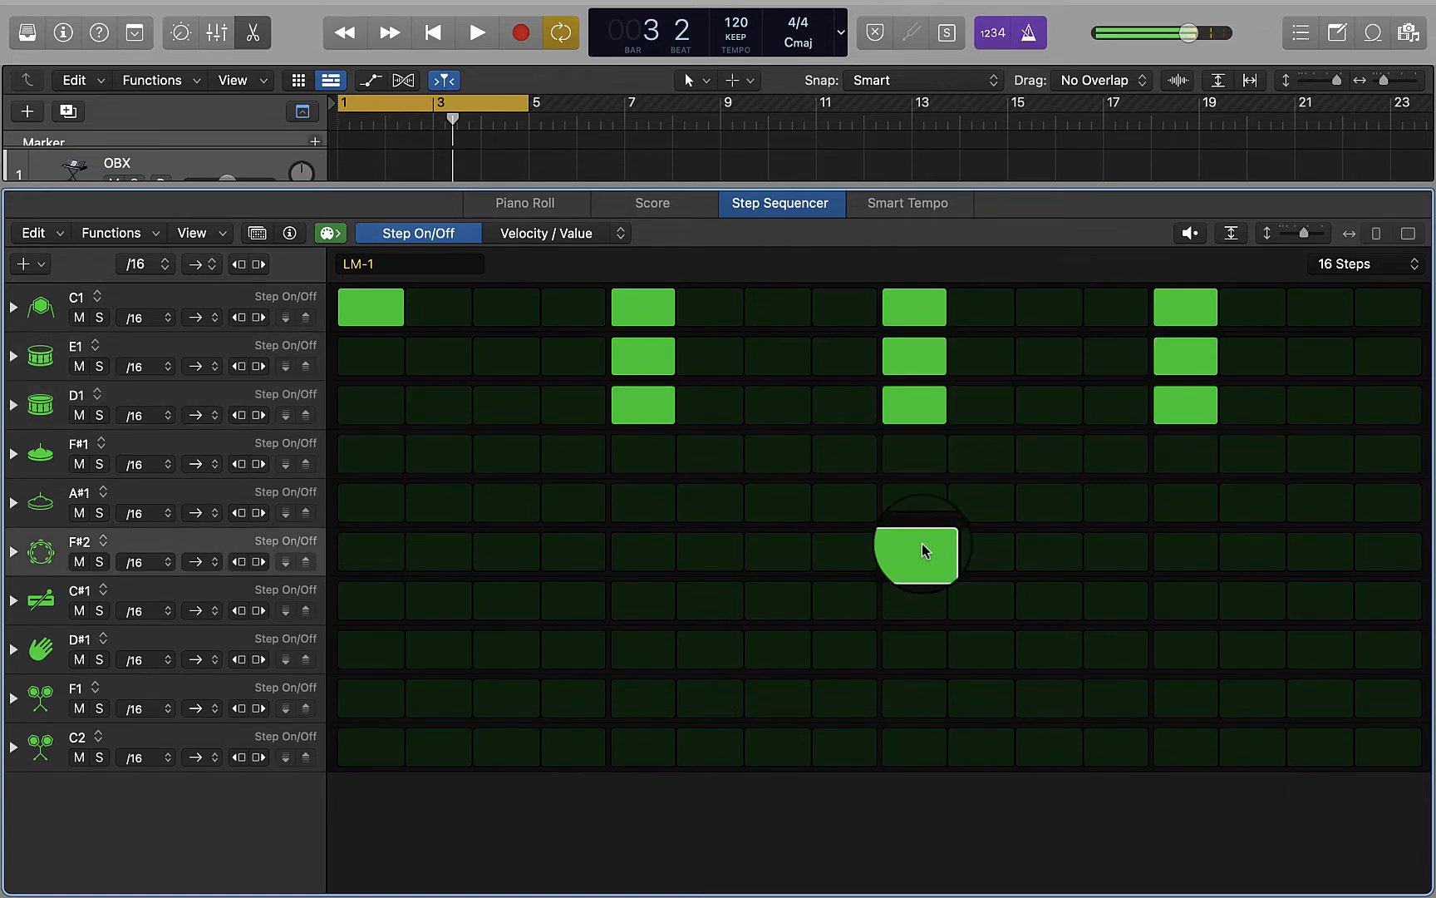
left_click(921, 556)
left_click(912, 422)
left_click(914, 357)
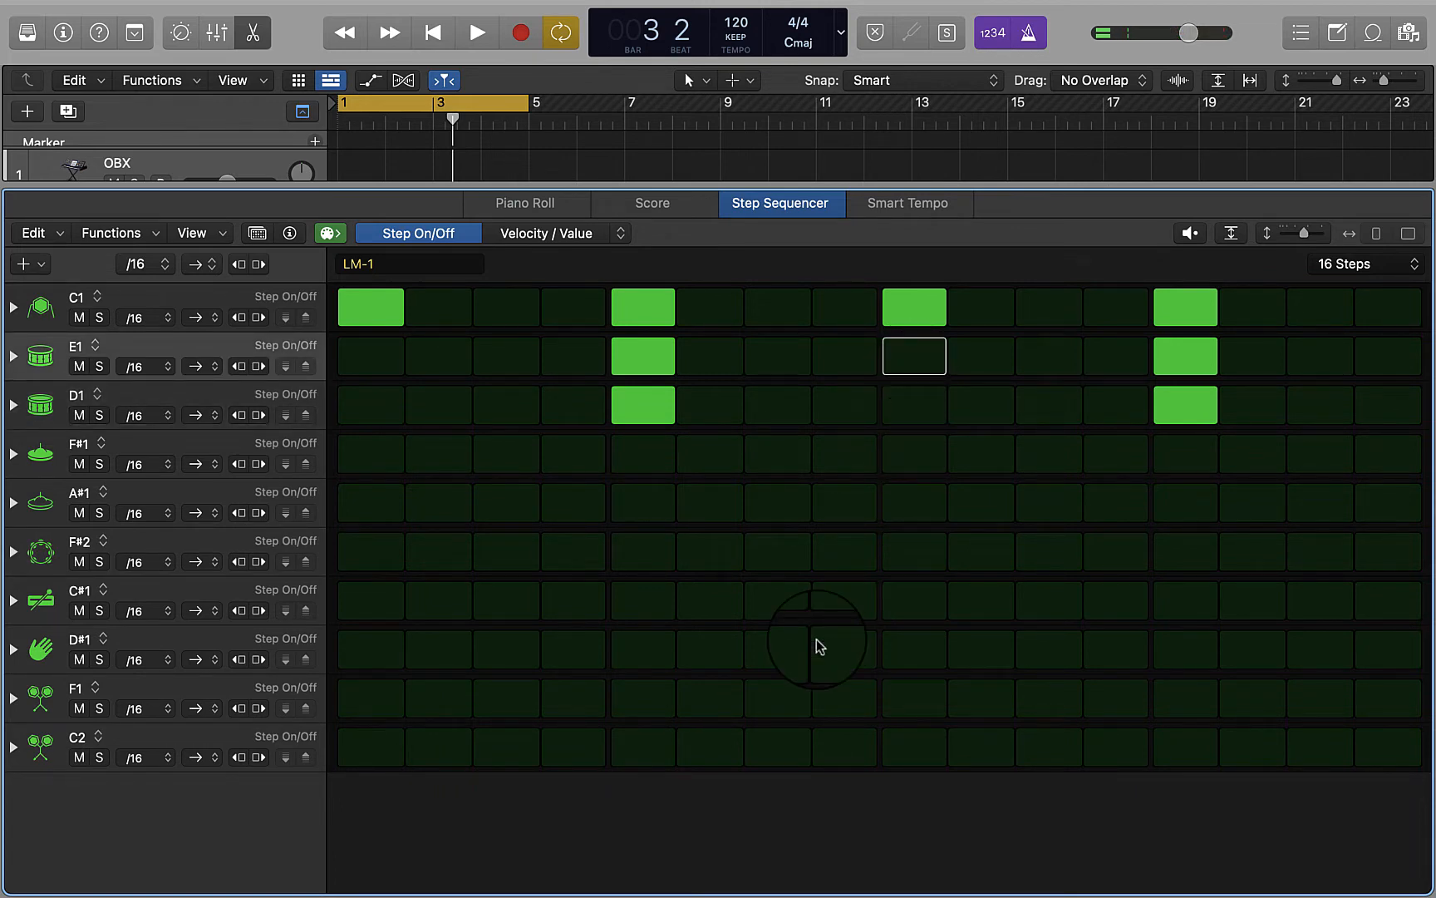
Step: Play the kick and snare pattern and turn off the metronome
key("space")
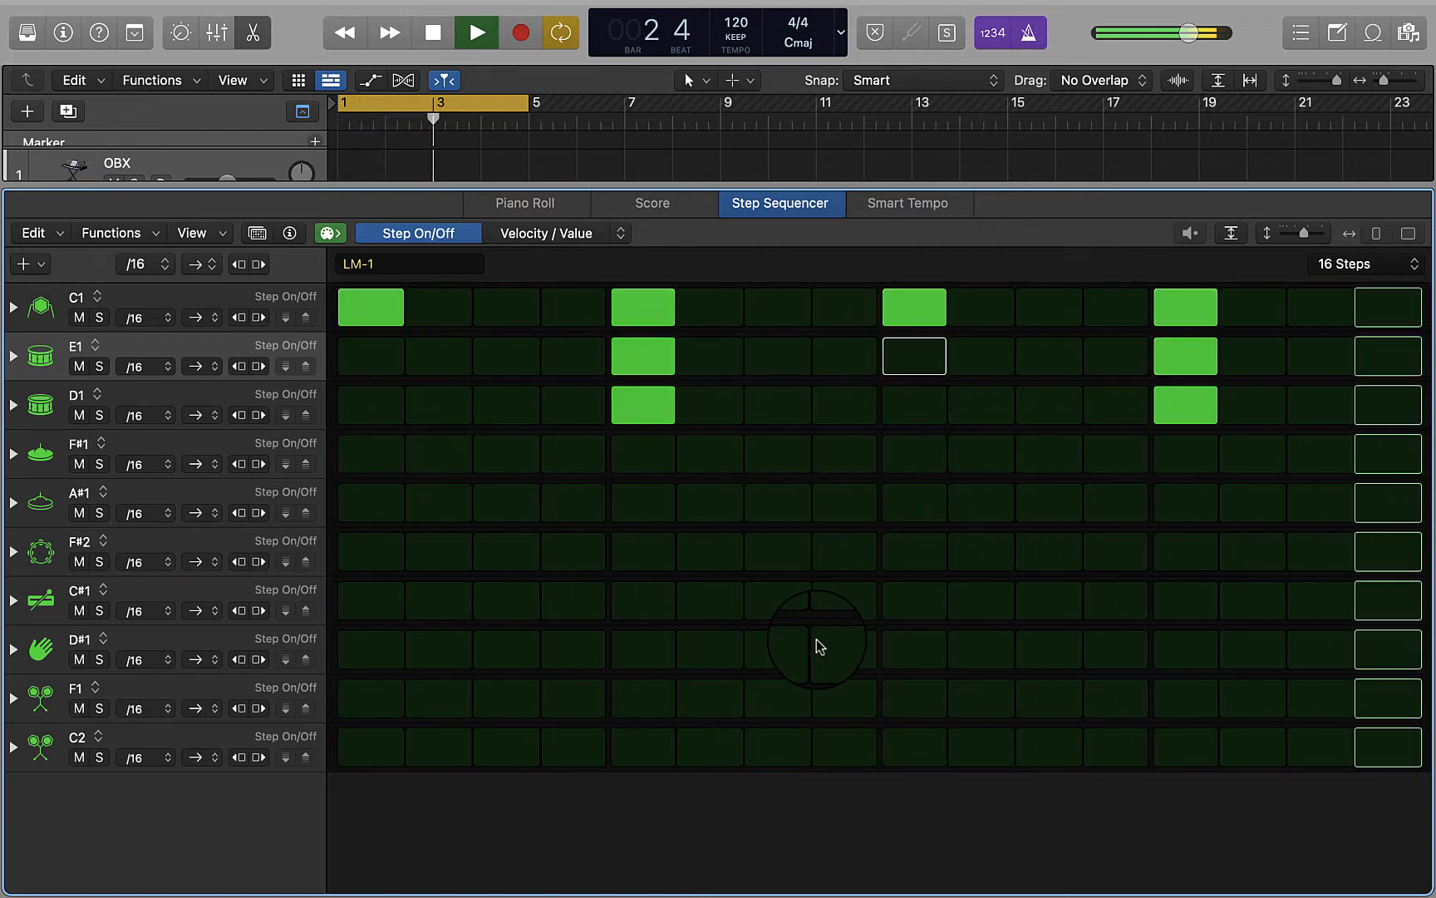
left_click(1029, 48)
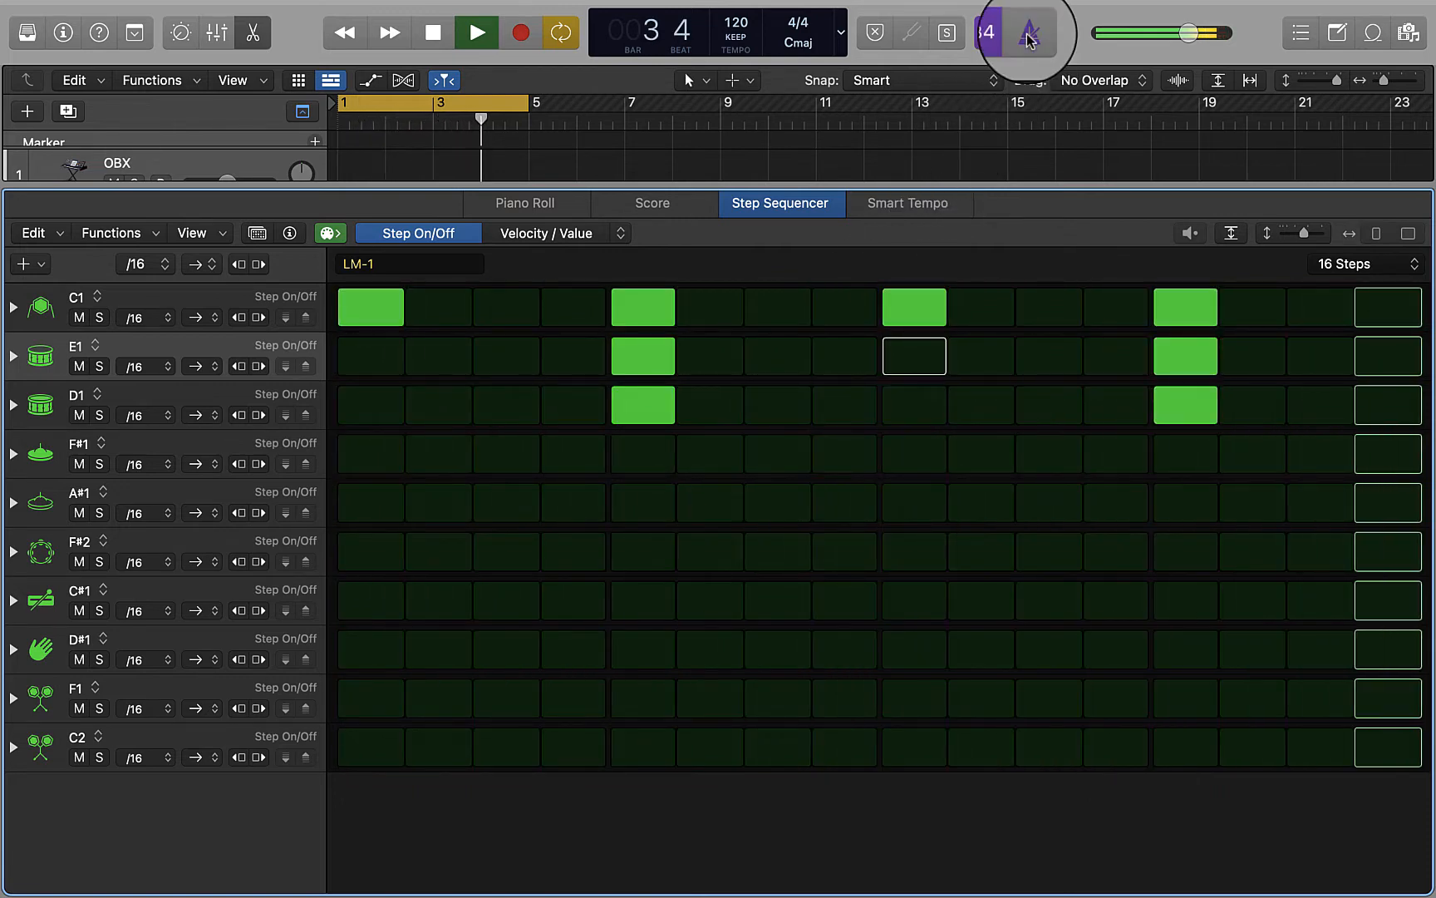
key("space")
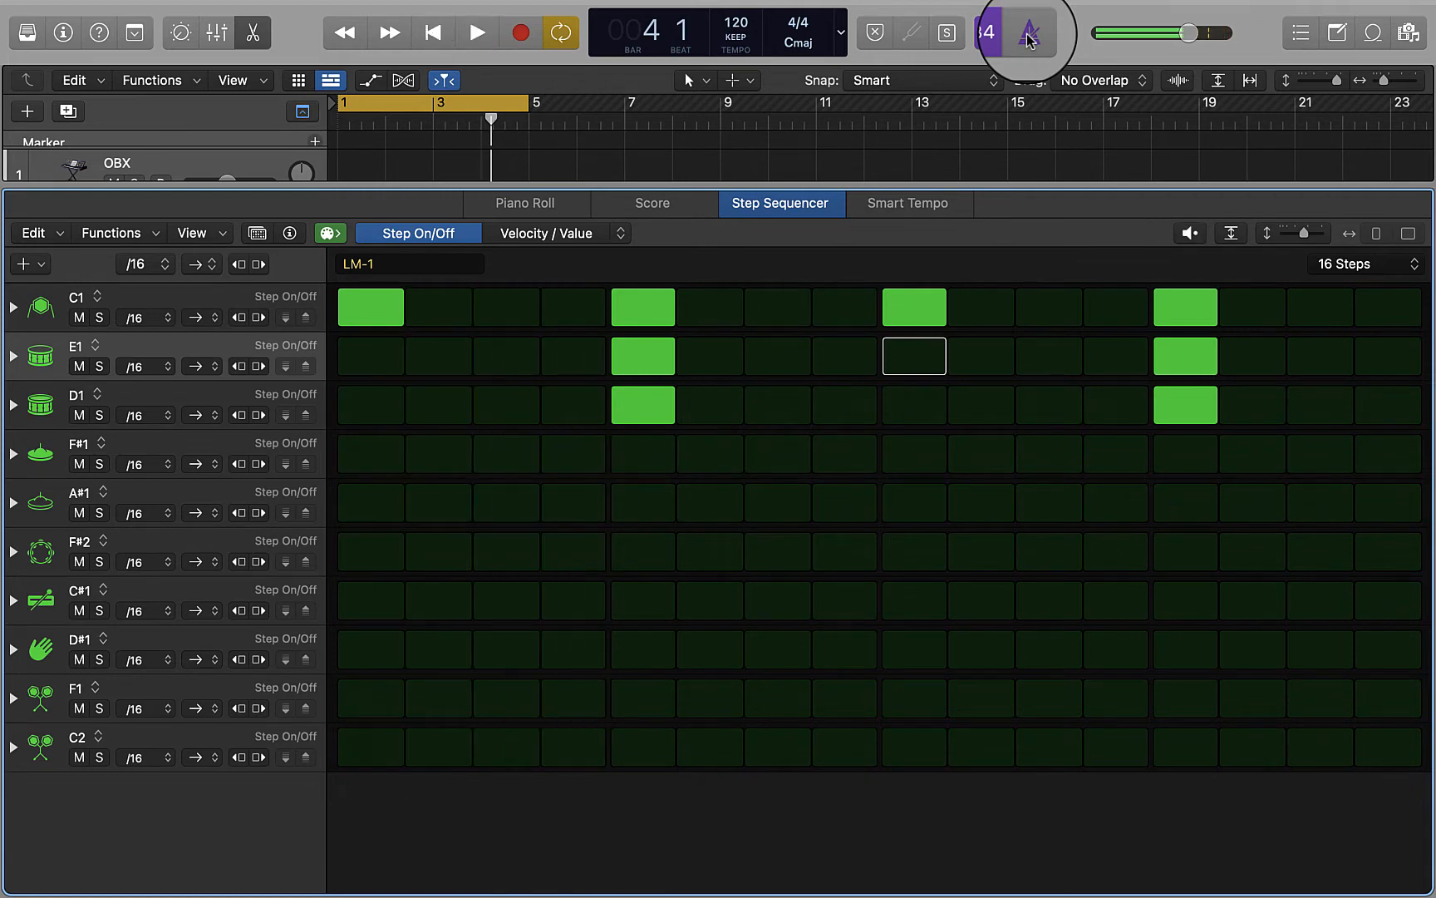
Step: Turn on every odd-numbered step from 1 to 15 in the F#1 hi-hat row and play the beat
left_click(378, 452)
left_click(499, 454)
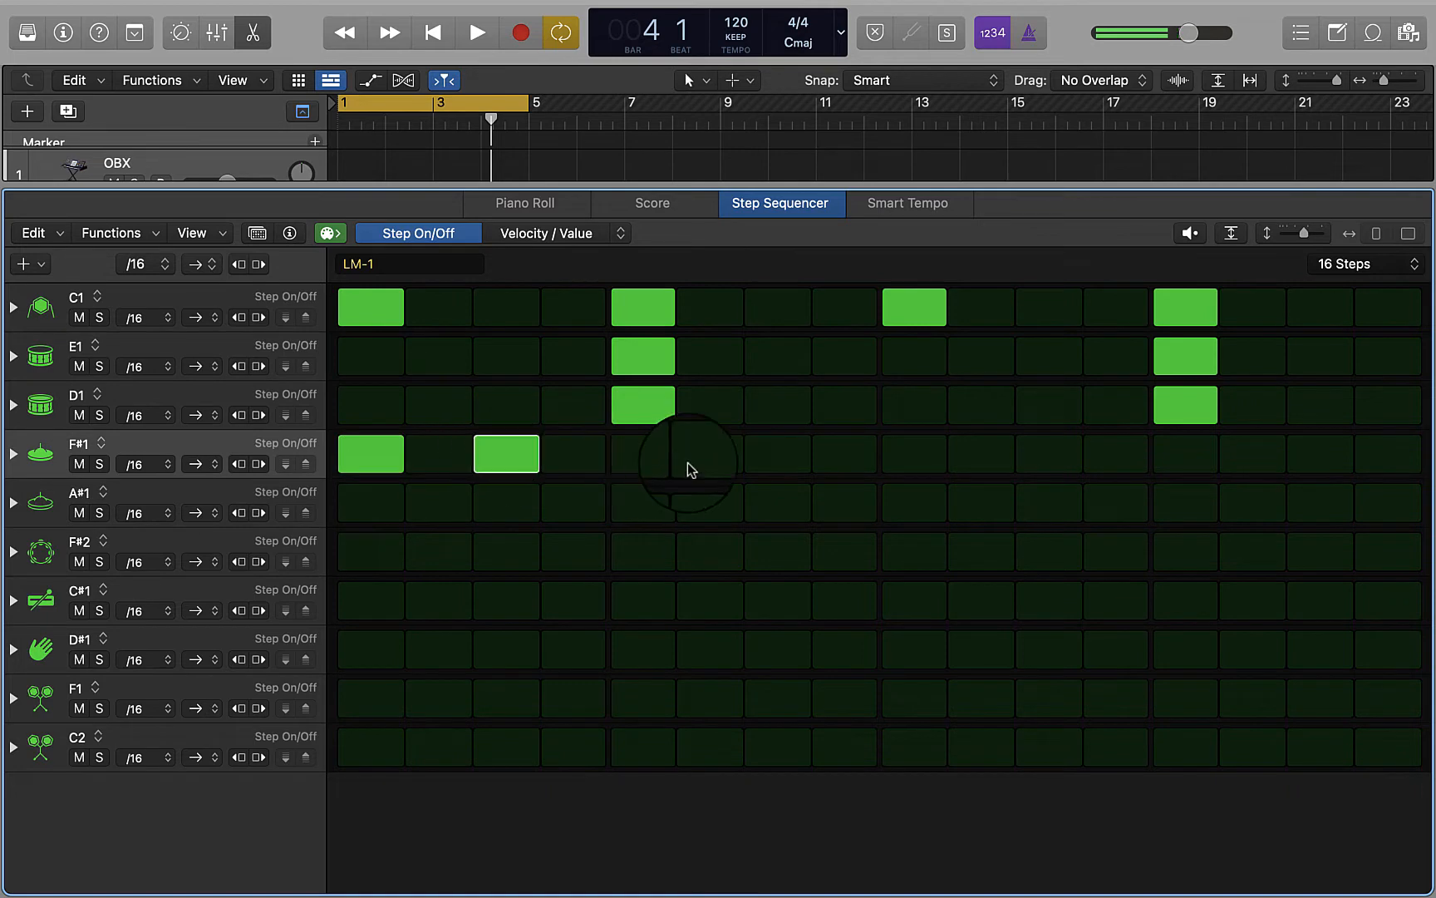
left_click(663, 470)
left_click(775, 453)
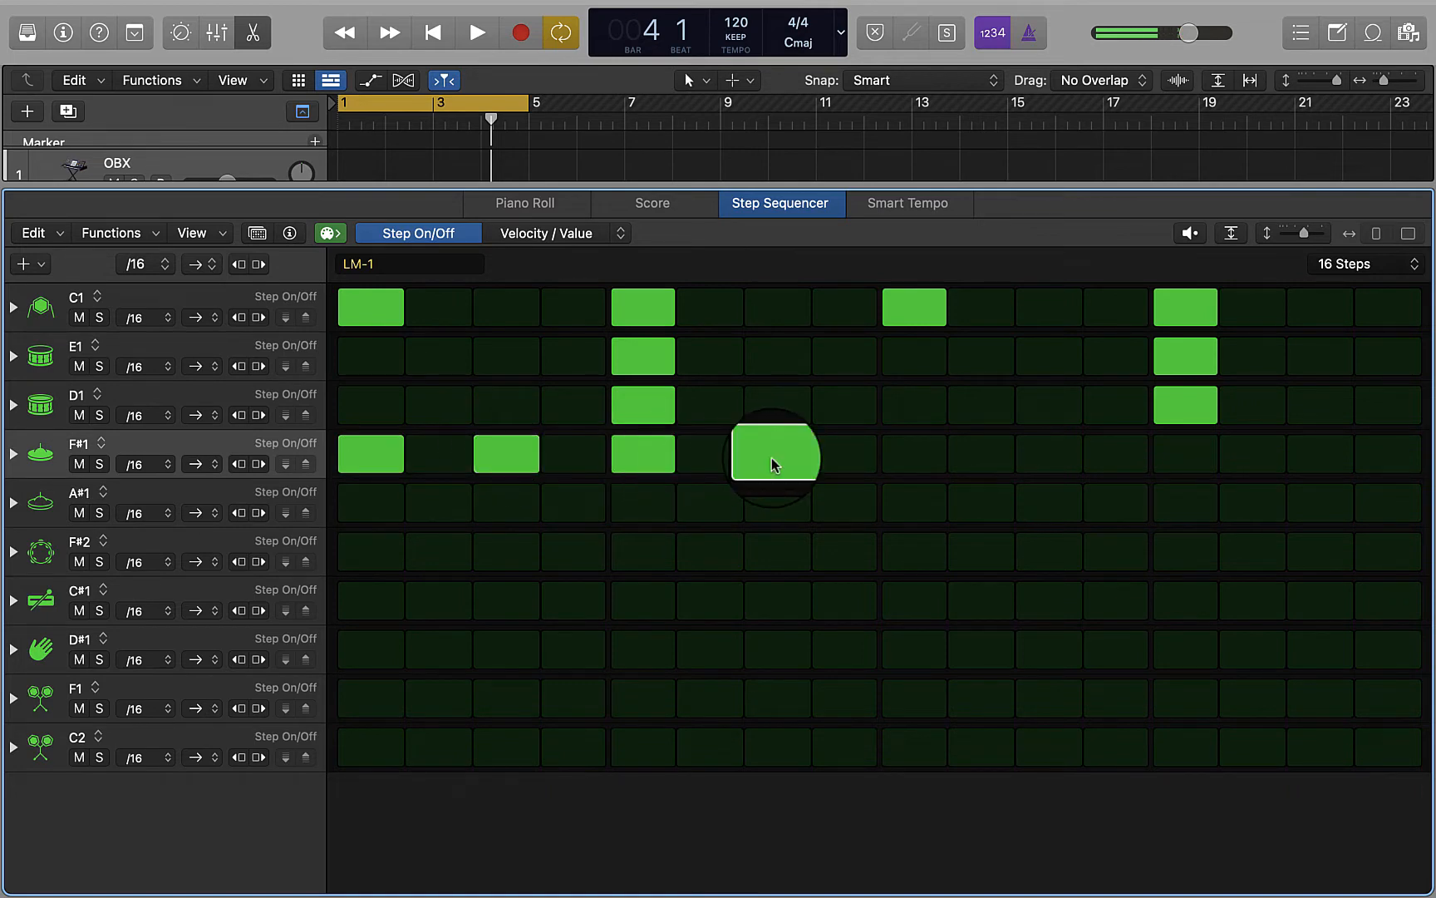
left_click(919, 456)
left_click(1049, 458)
left_click(1201, 457)
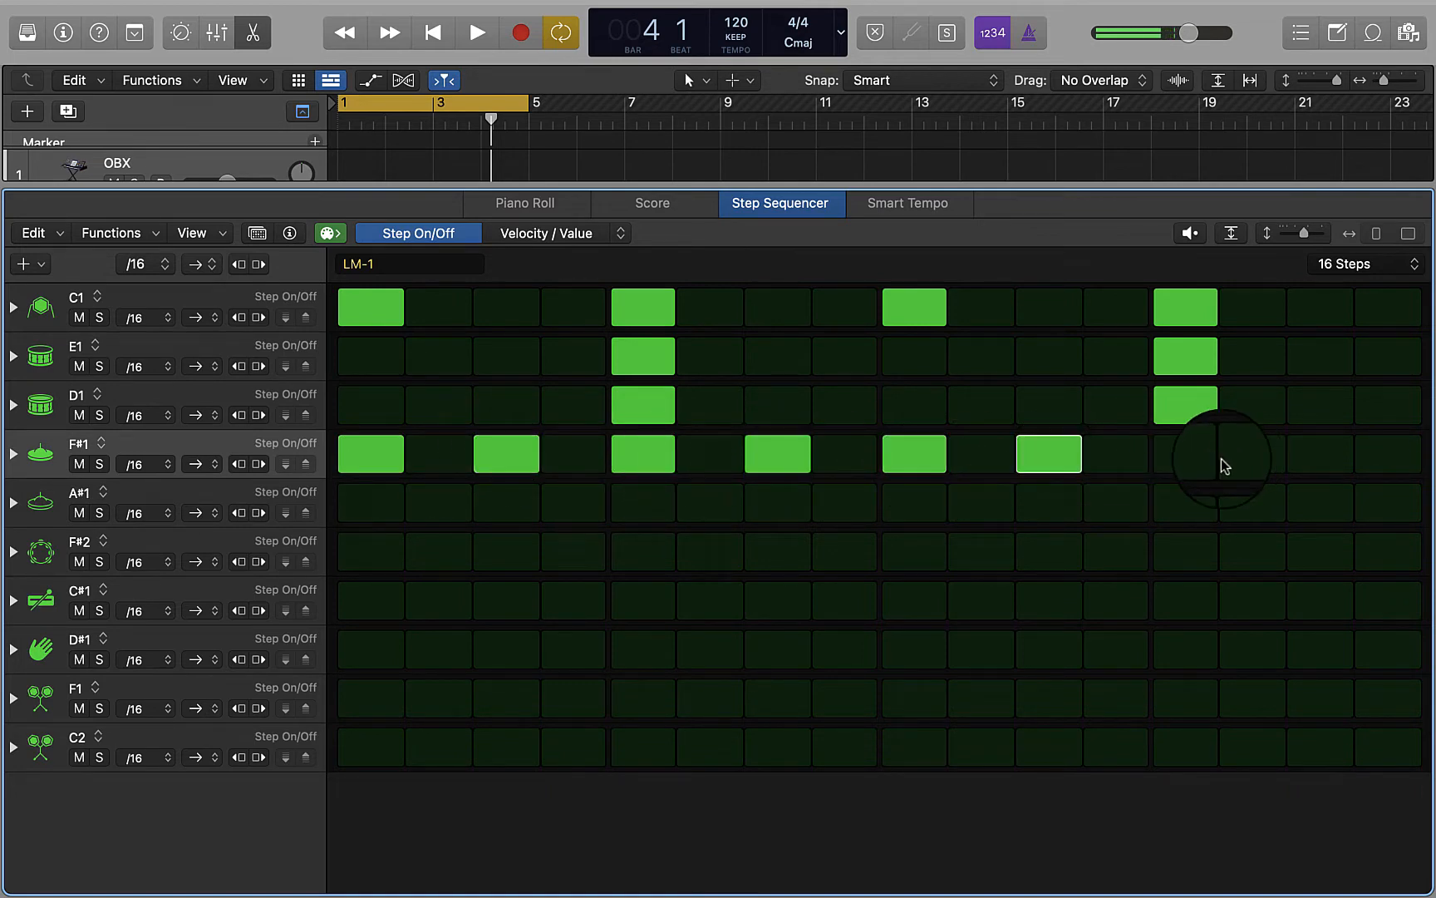
left_click(1301, 464)
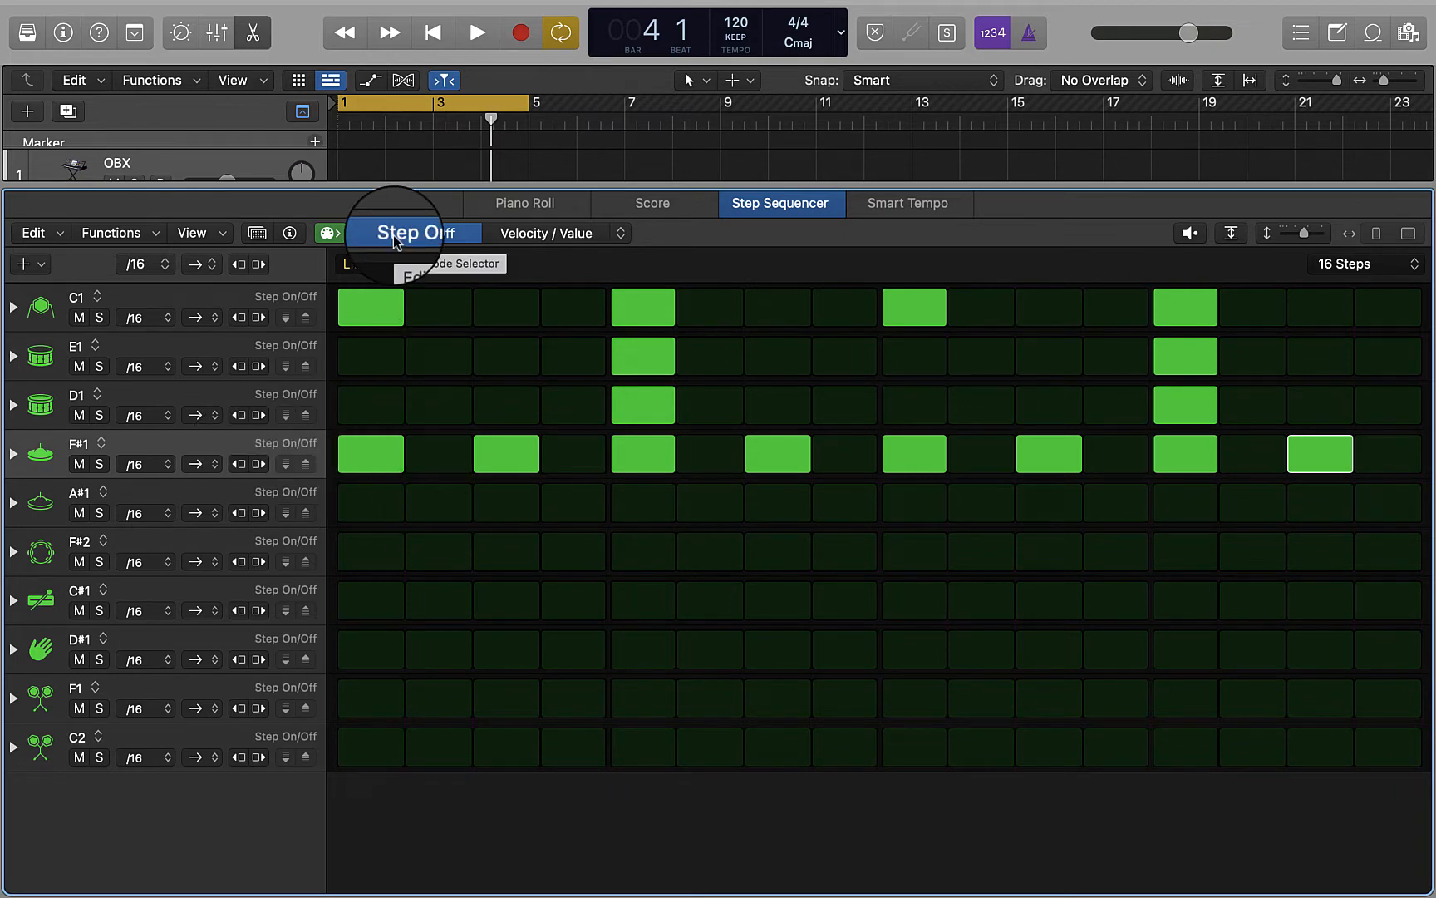
key("space")
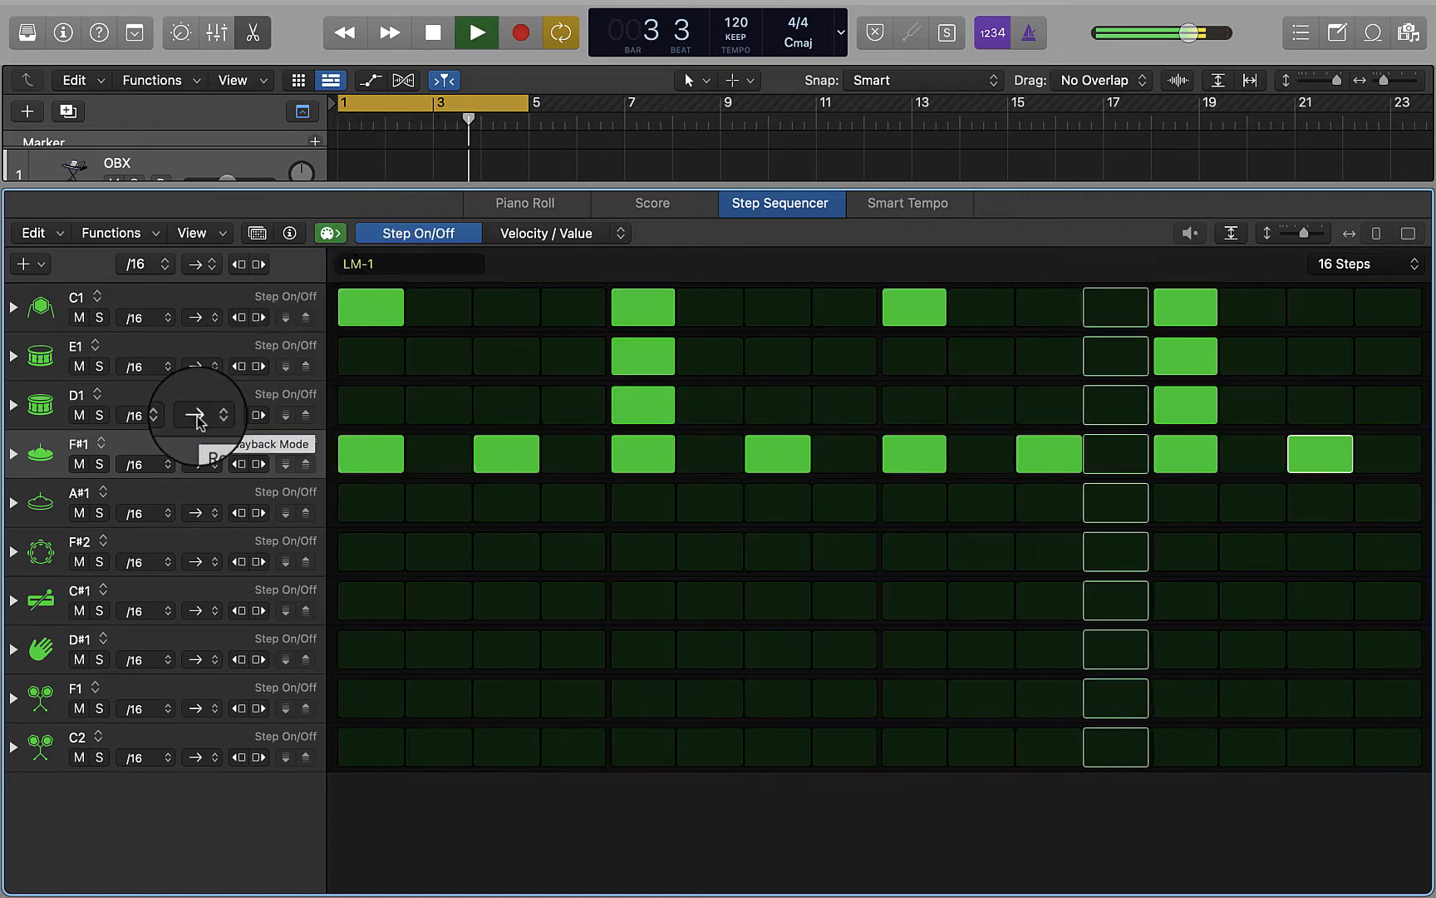
key("space")
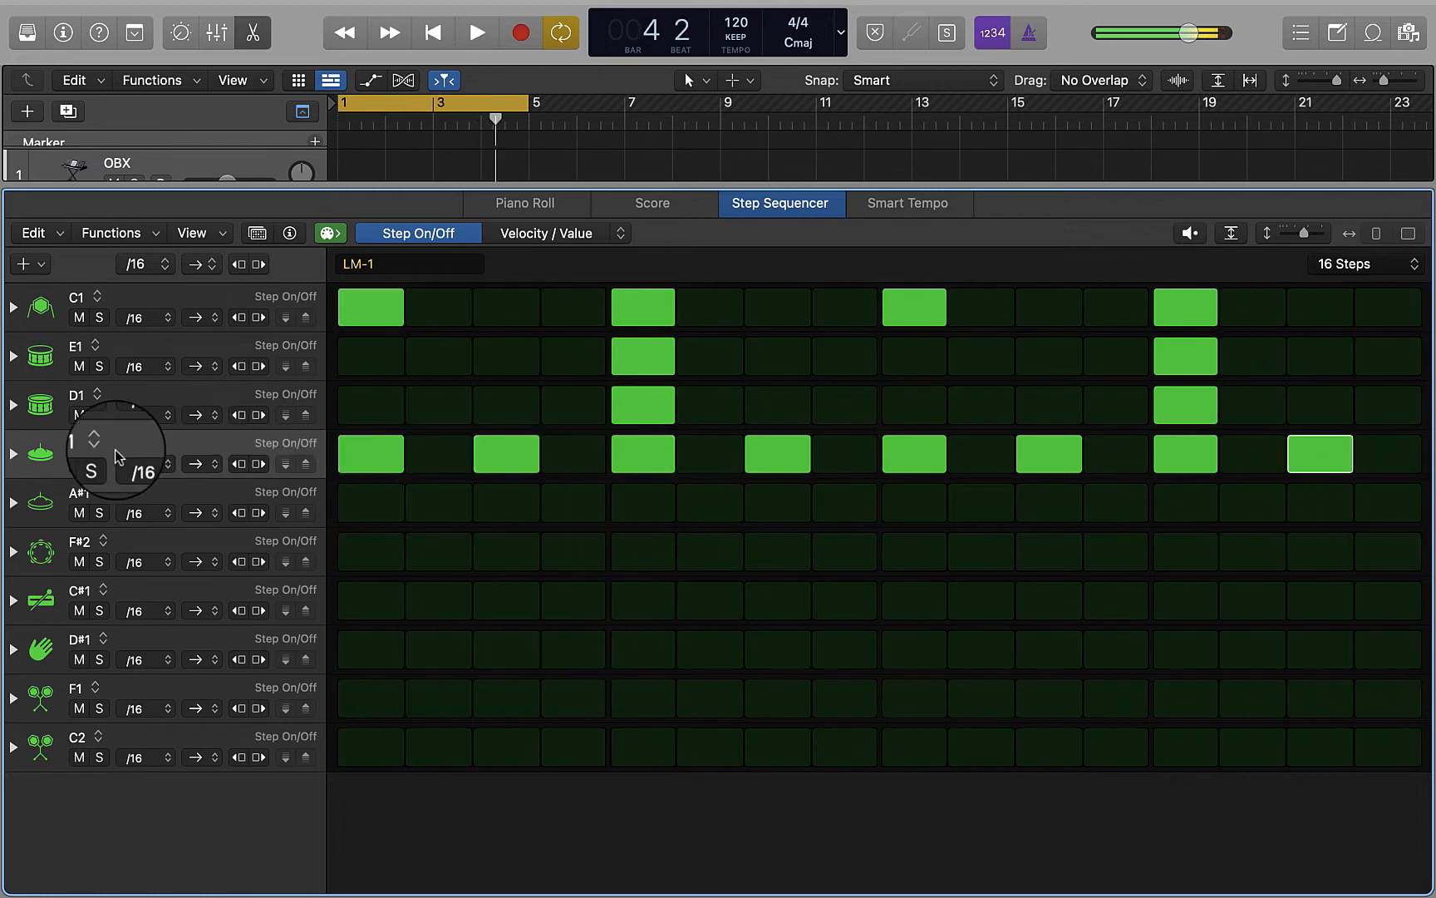
Step: Lower the F#1 row's velocities to 50, 54, 37 and 42 on steps 3, 7, 11 and 15, and play the result
left_click(14, 454)
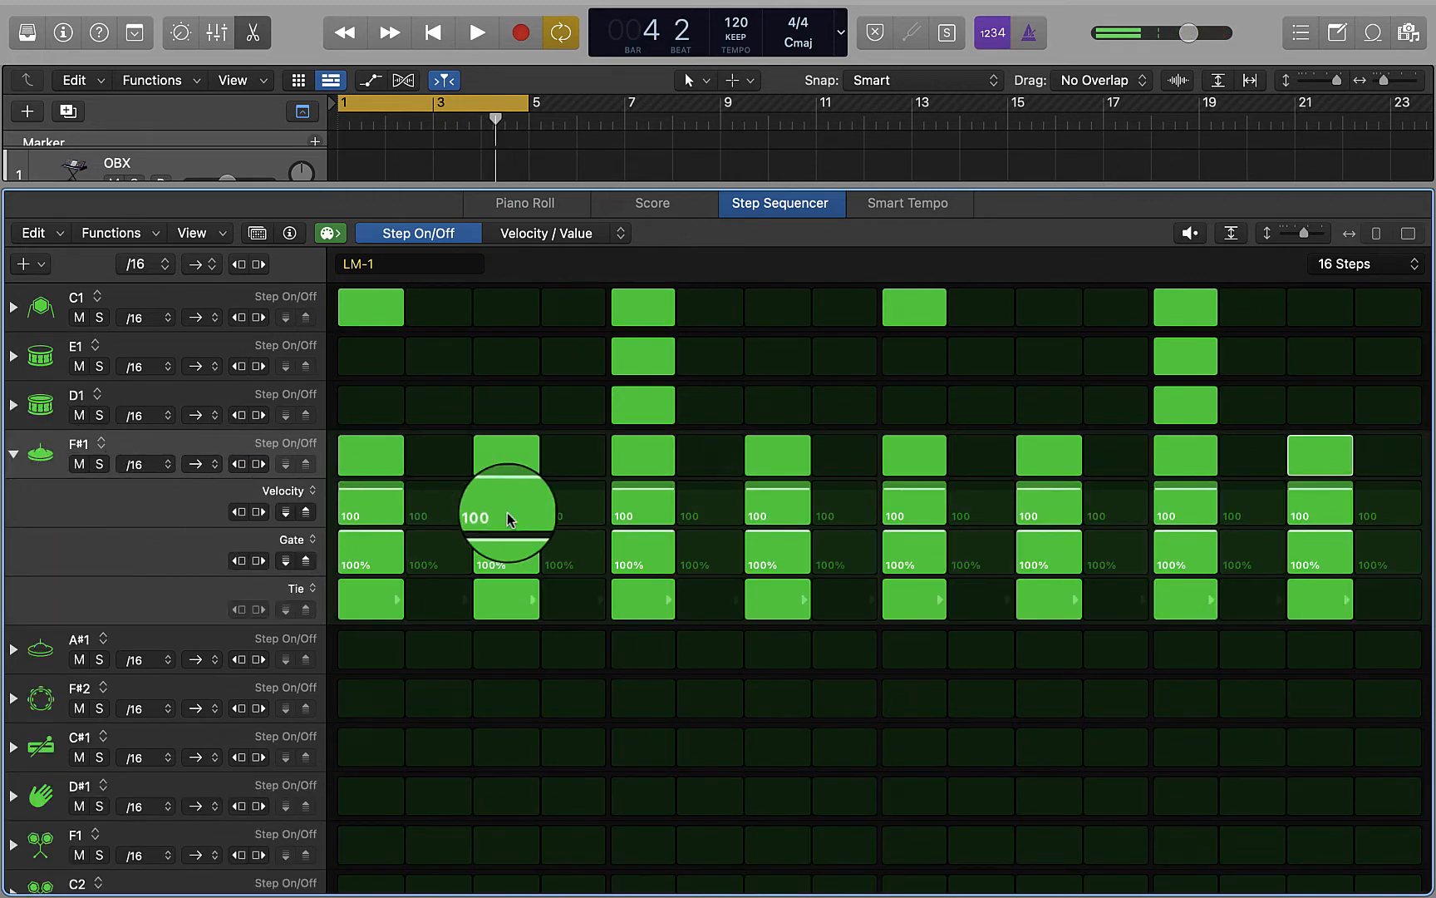
left_click_drag(511, 509, 511, 527)
left_click_drag(773, 506, 773, 523)
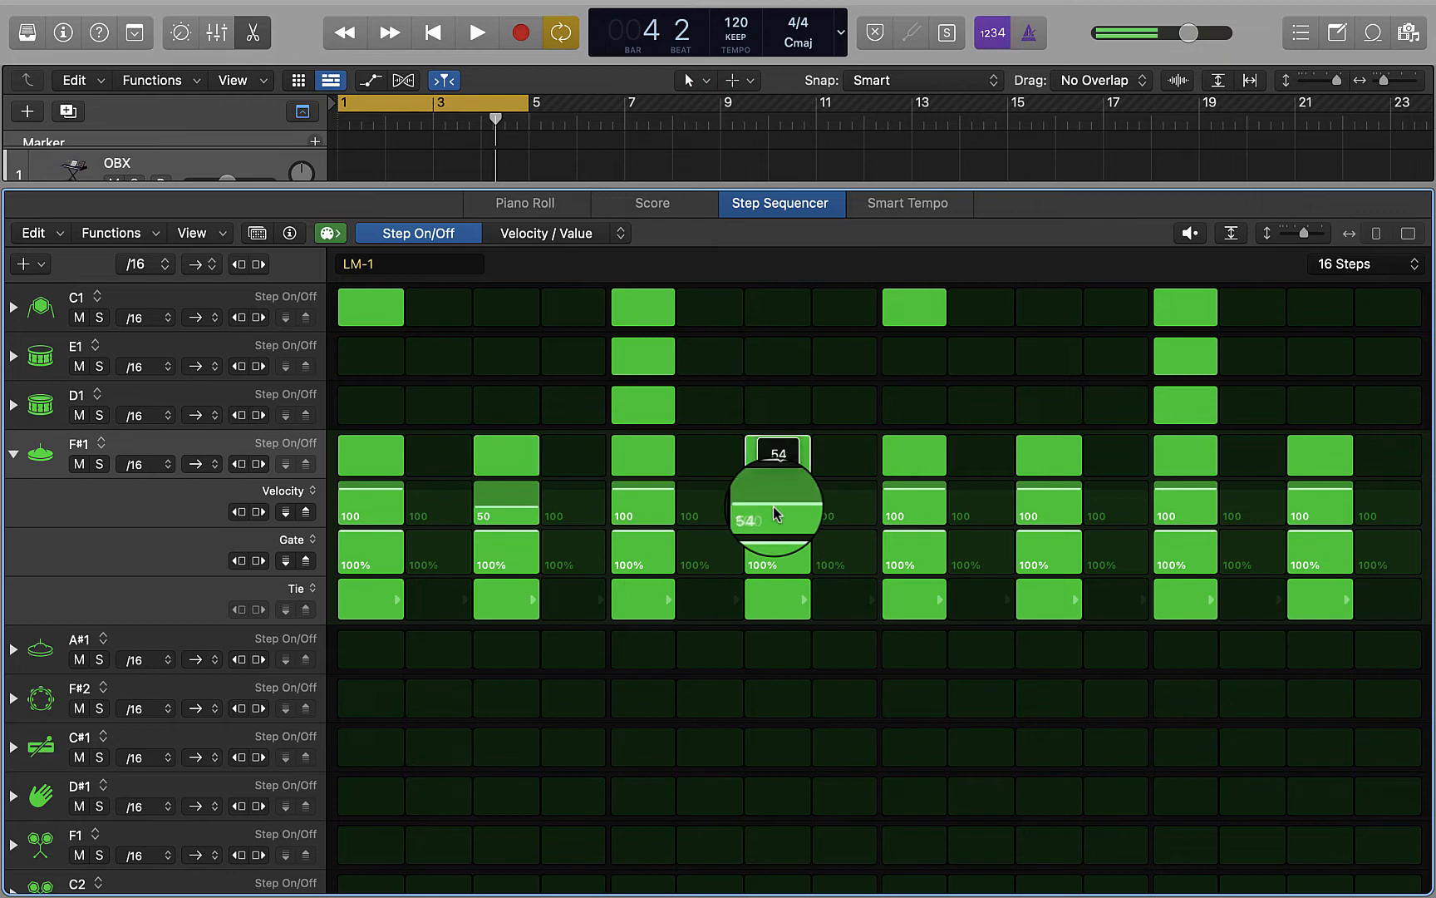
left_click_drag(1039, 513, 1046, 511)
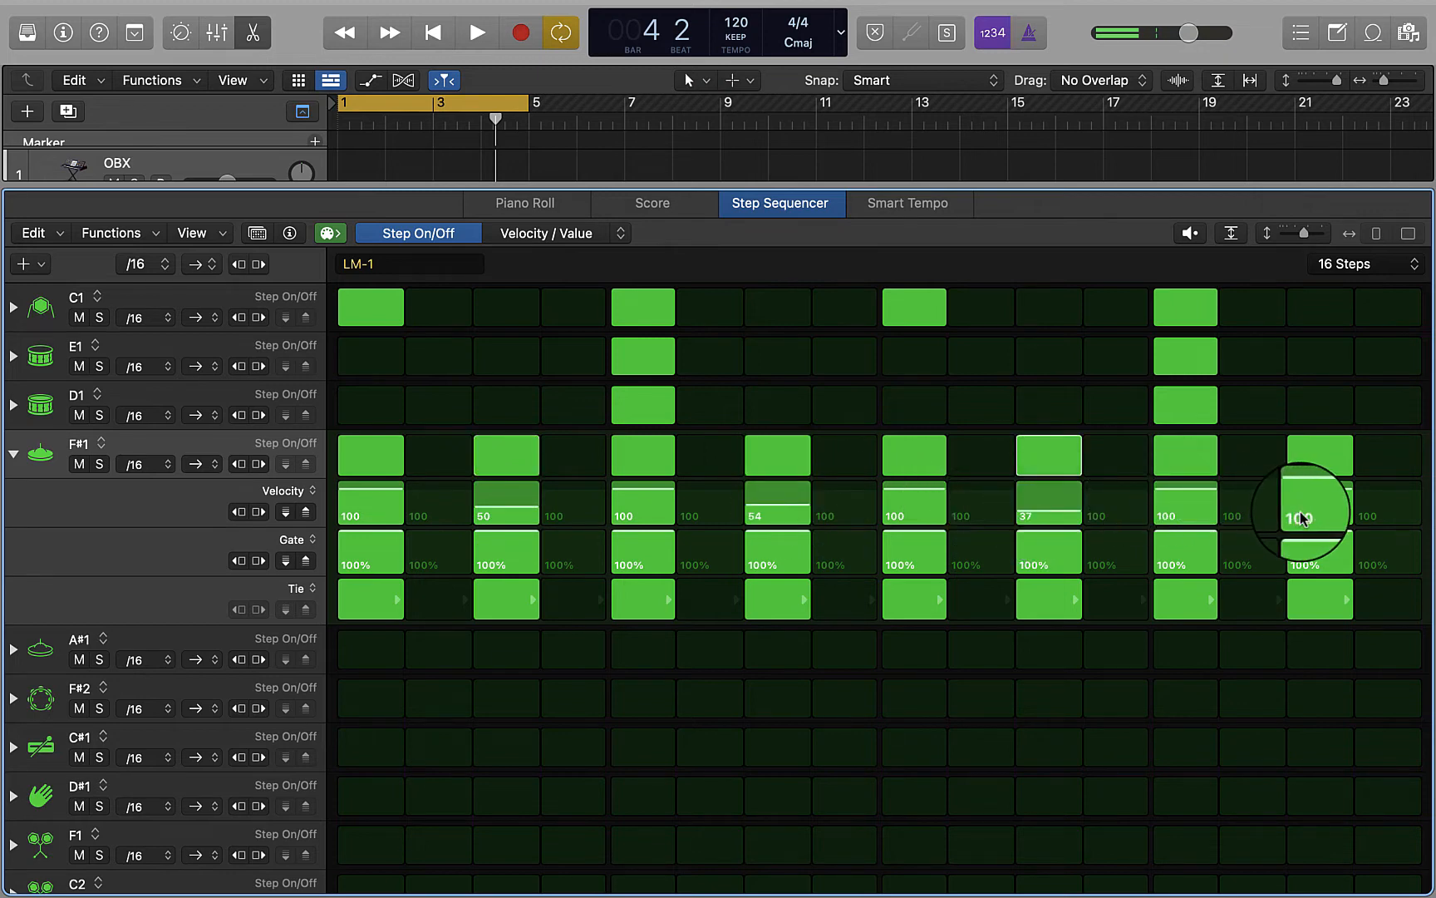
left_click_drag(1299, 504, 1302, 512)
key("space")
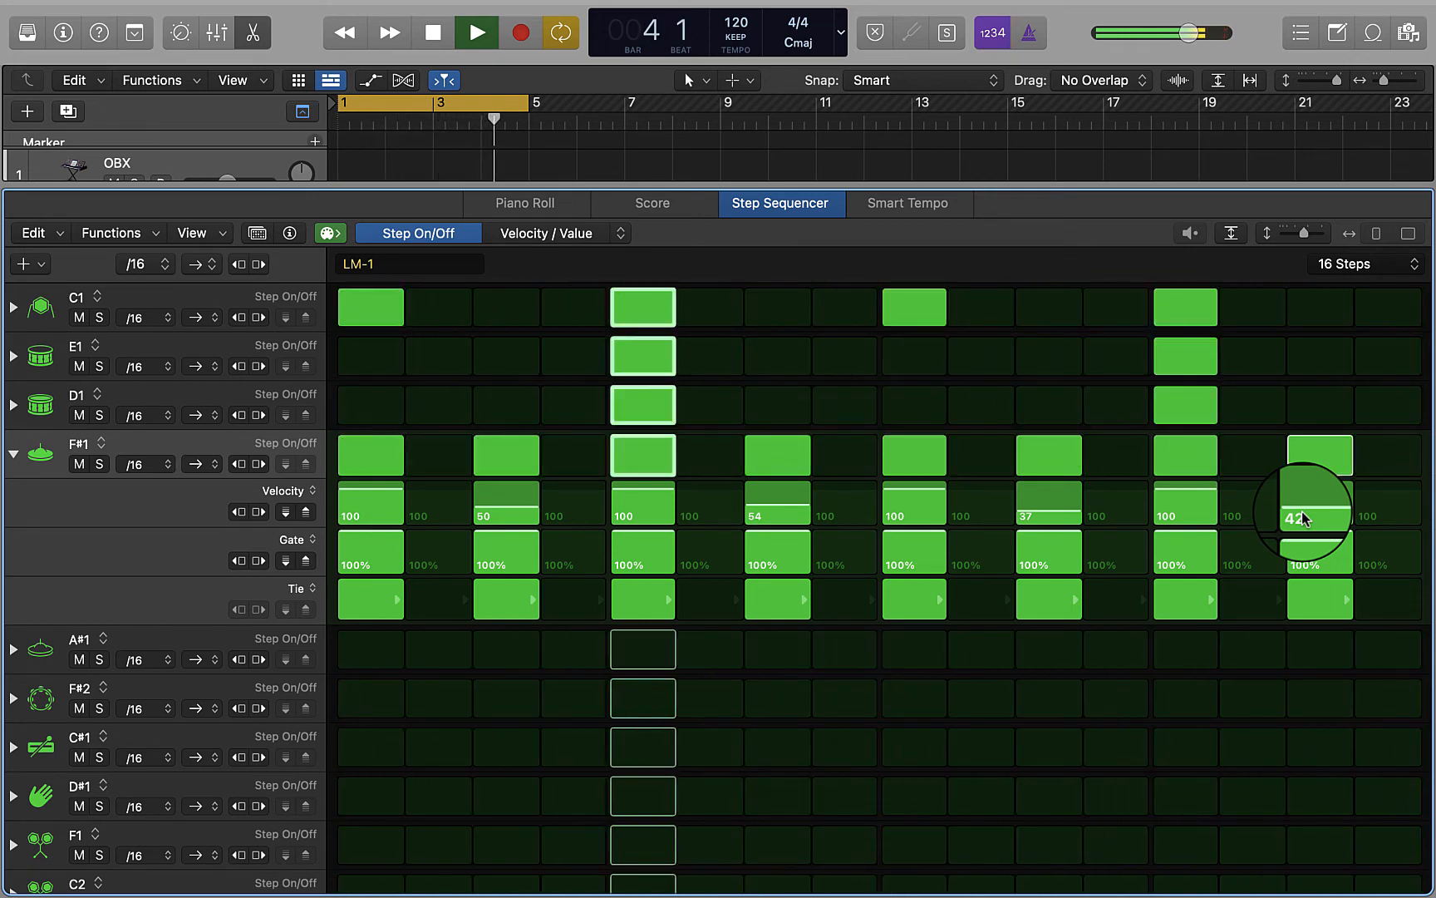
key("space")
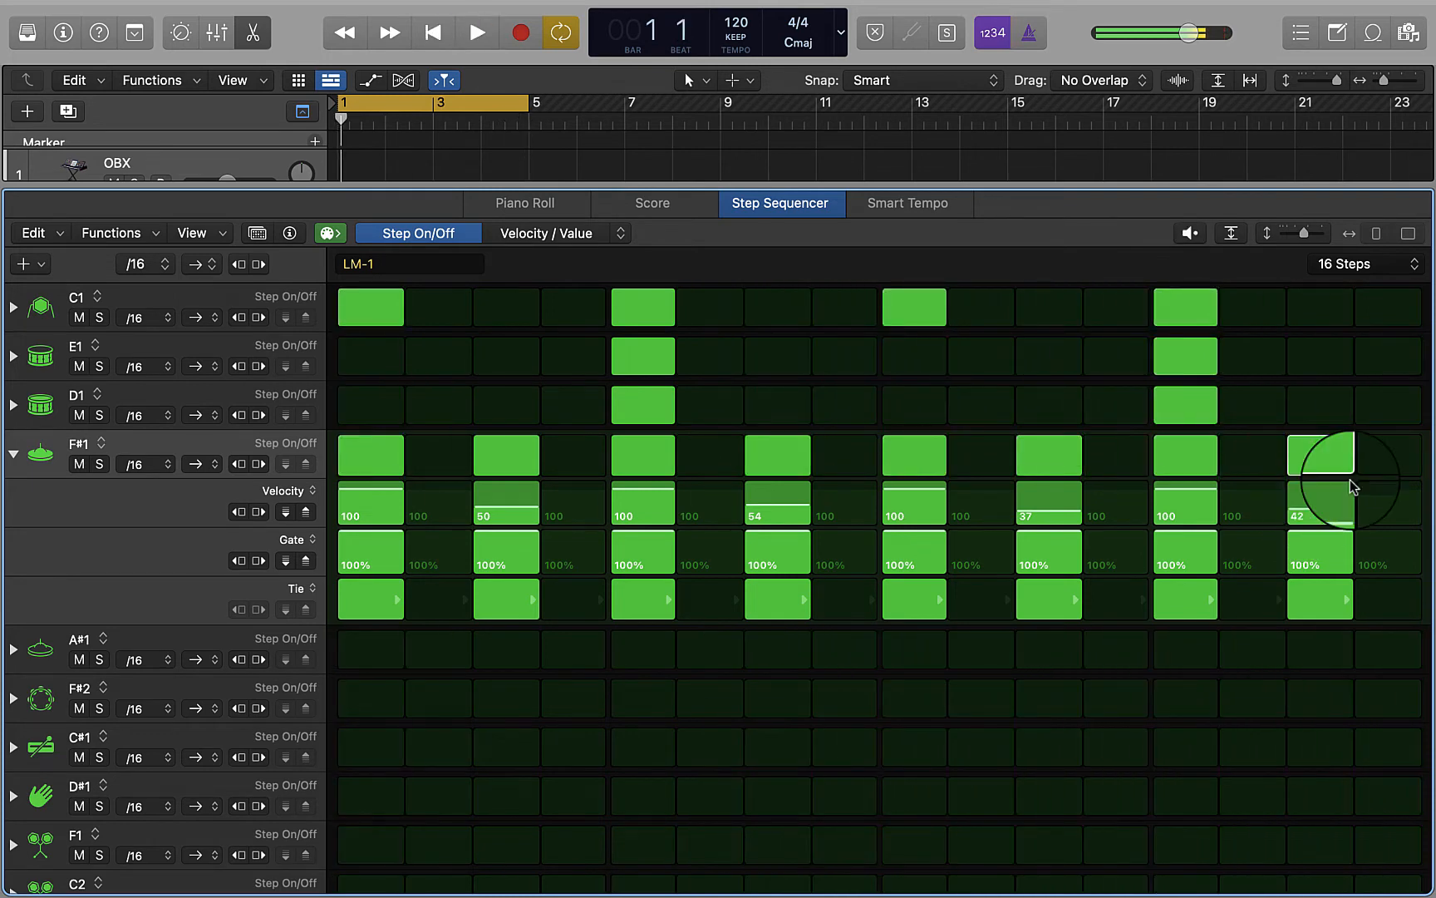
Step: Extend the pattern length to 32 steps and collapse the F#1 row's velocity, gate and tie subrows
left_click(1370, 272)
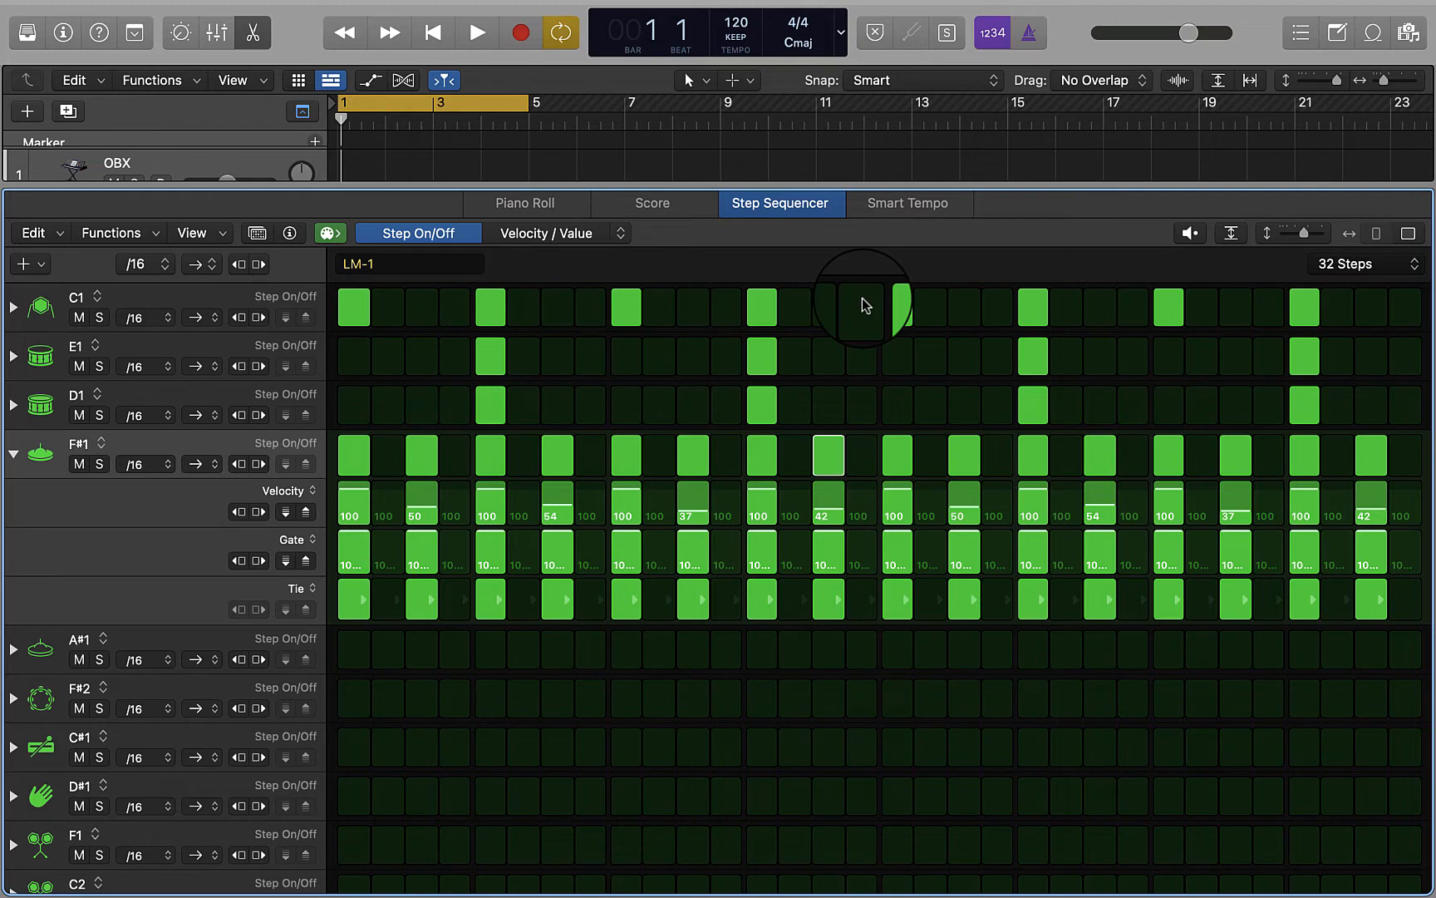
left_click(14, 455)
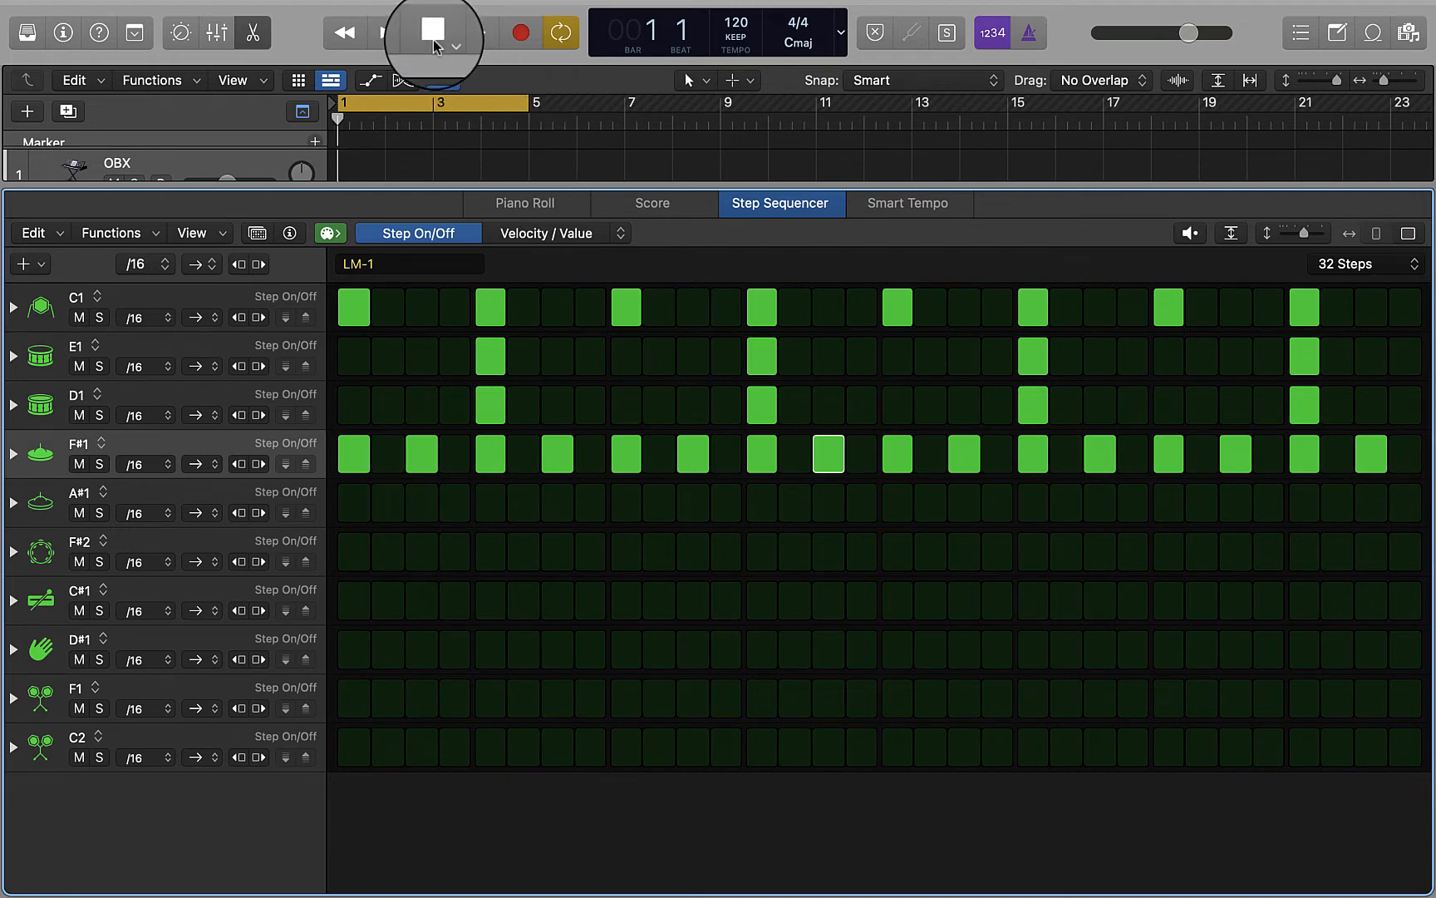
Step: Turn on step 29 in the D#1 hand-clap row and play the 32-step beat
key("space")
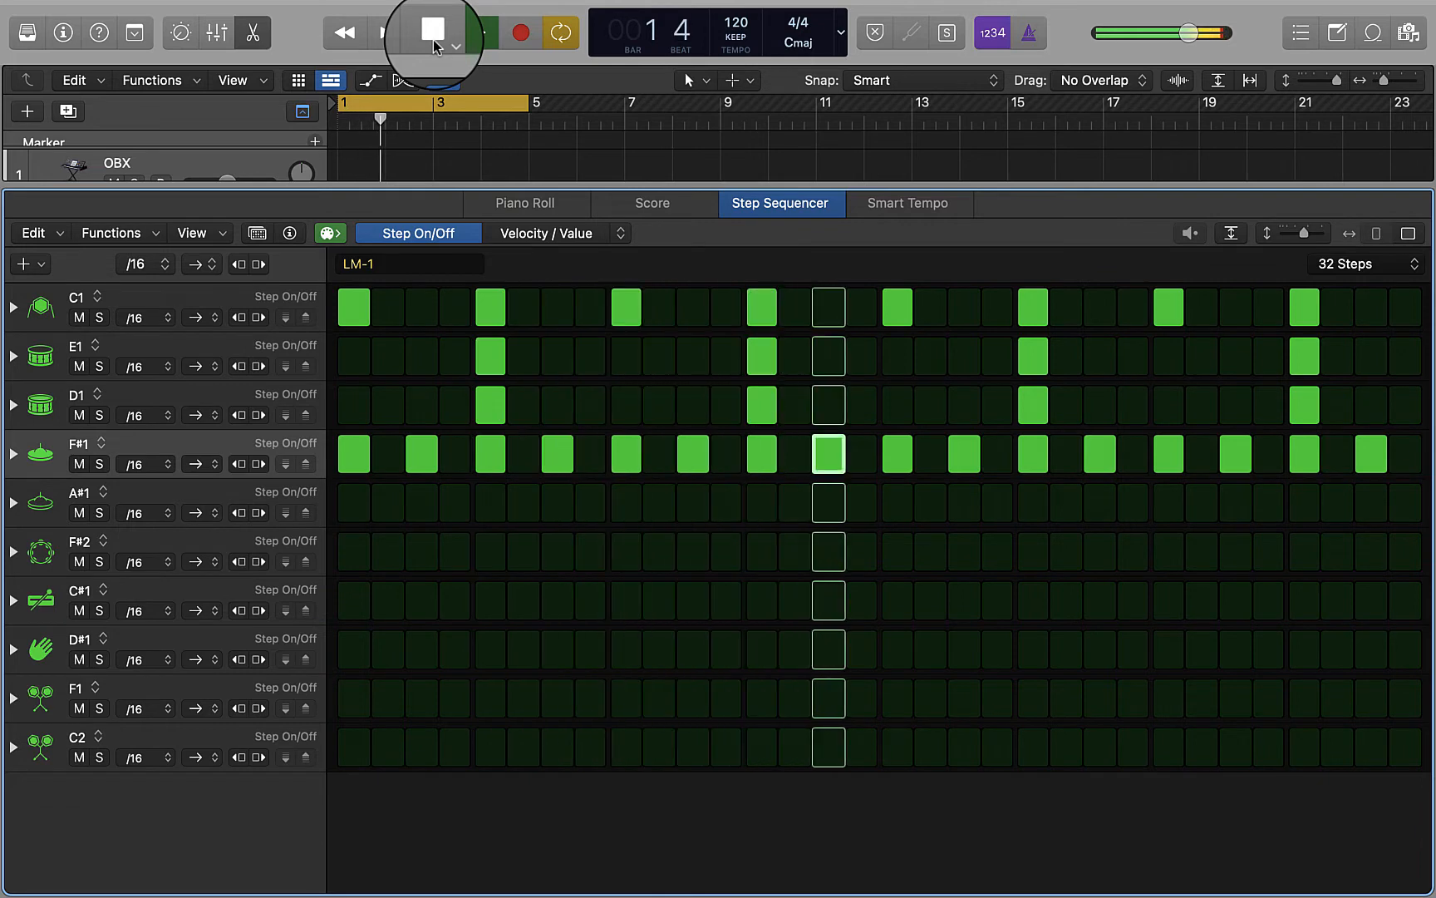
left_click(433, 44)
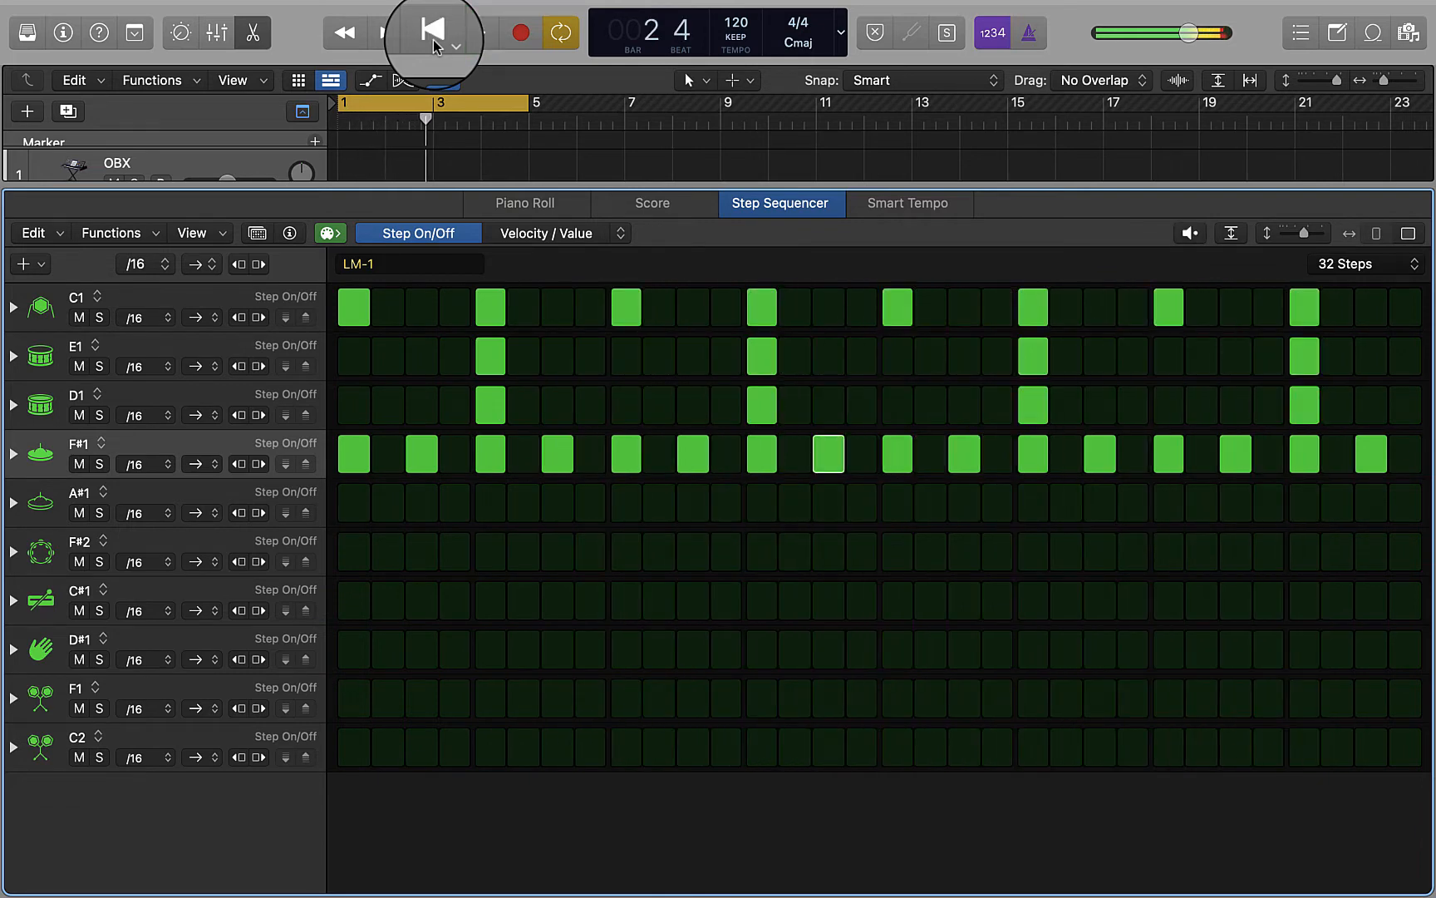
left_click(1301, 647)
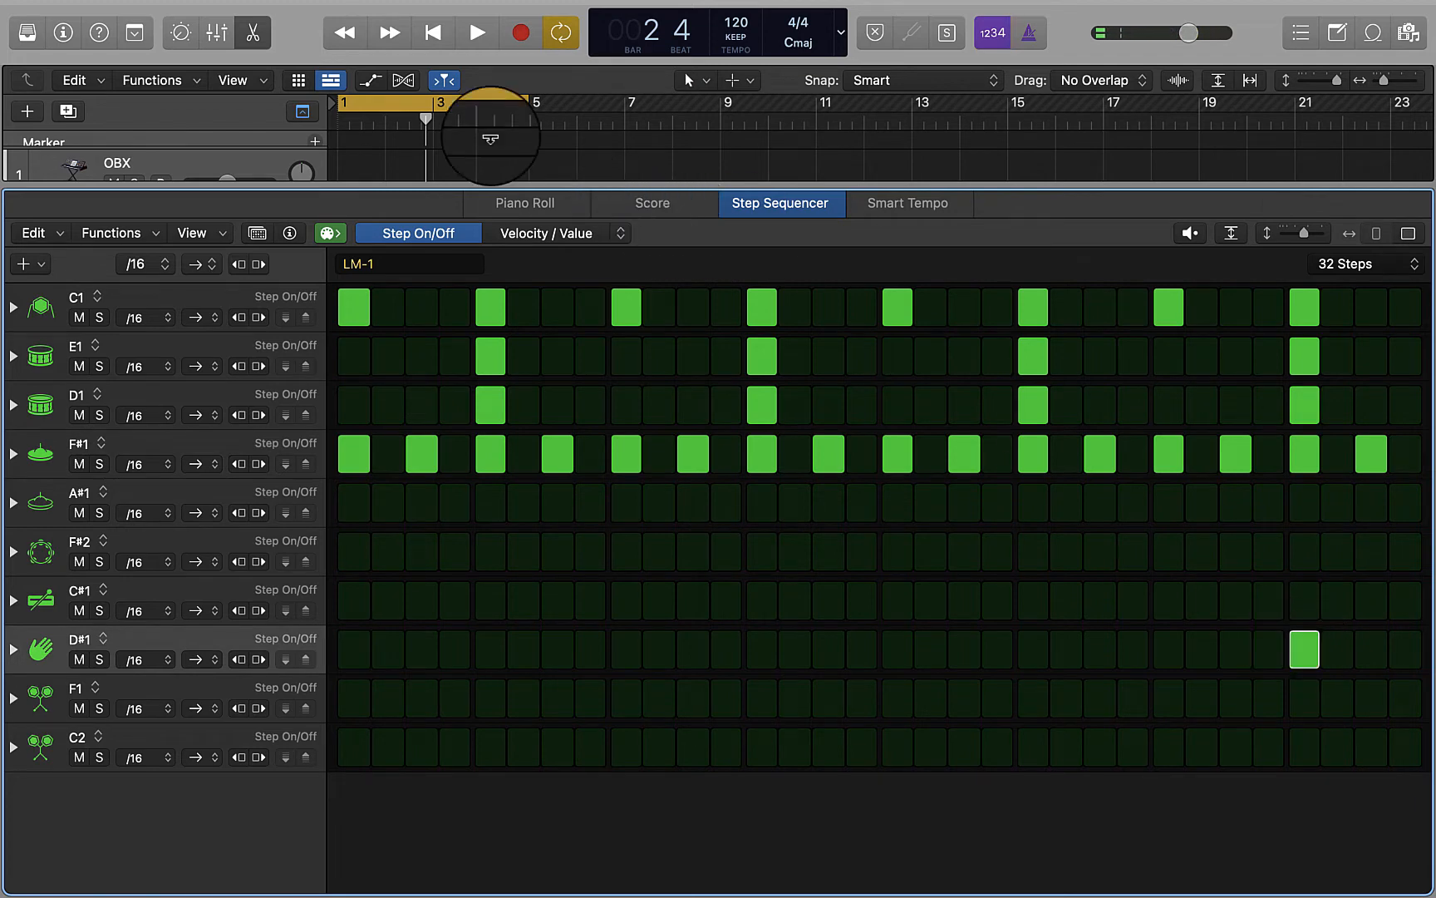
key("space")
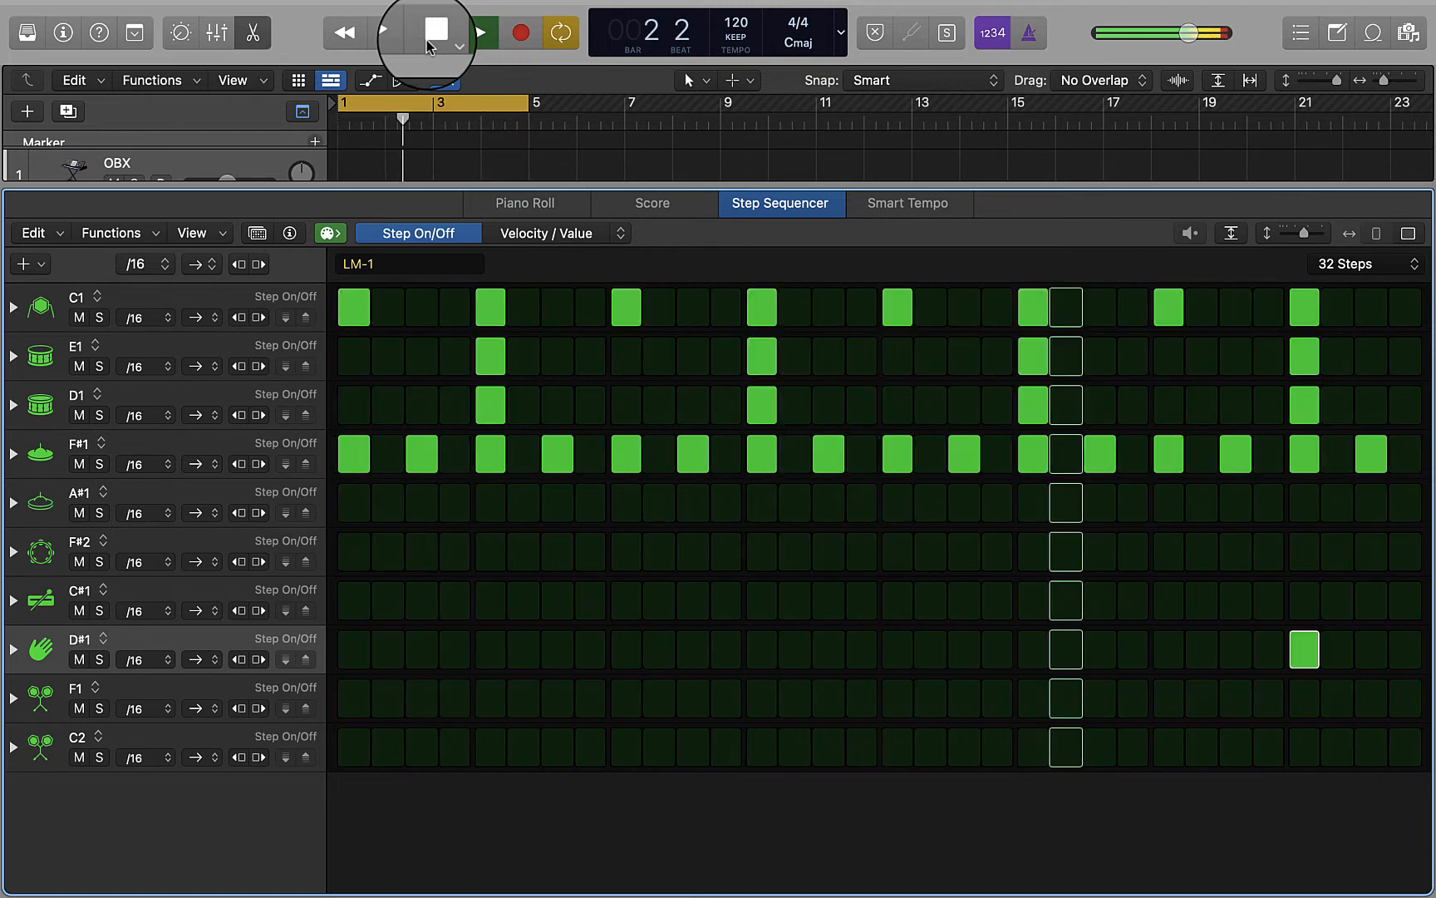
left_click(426, 41)
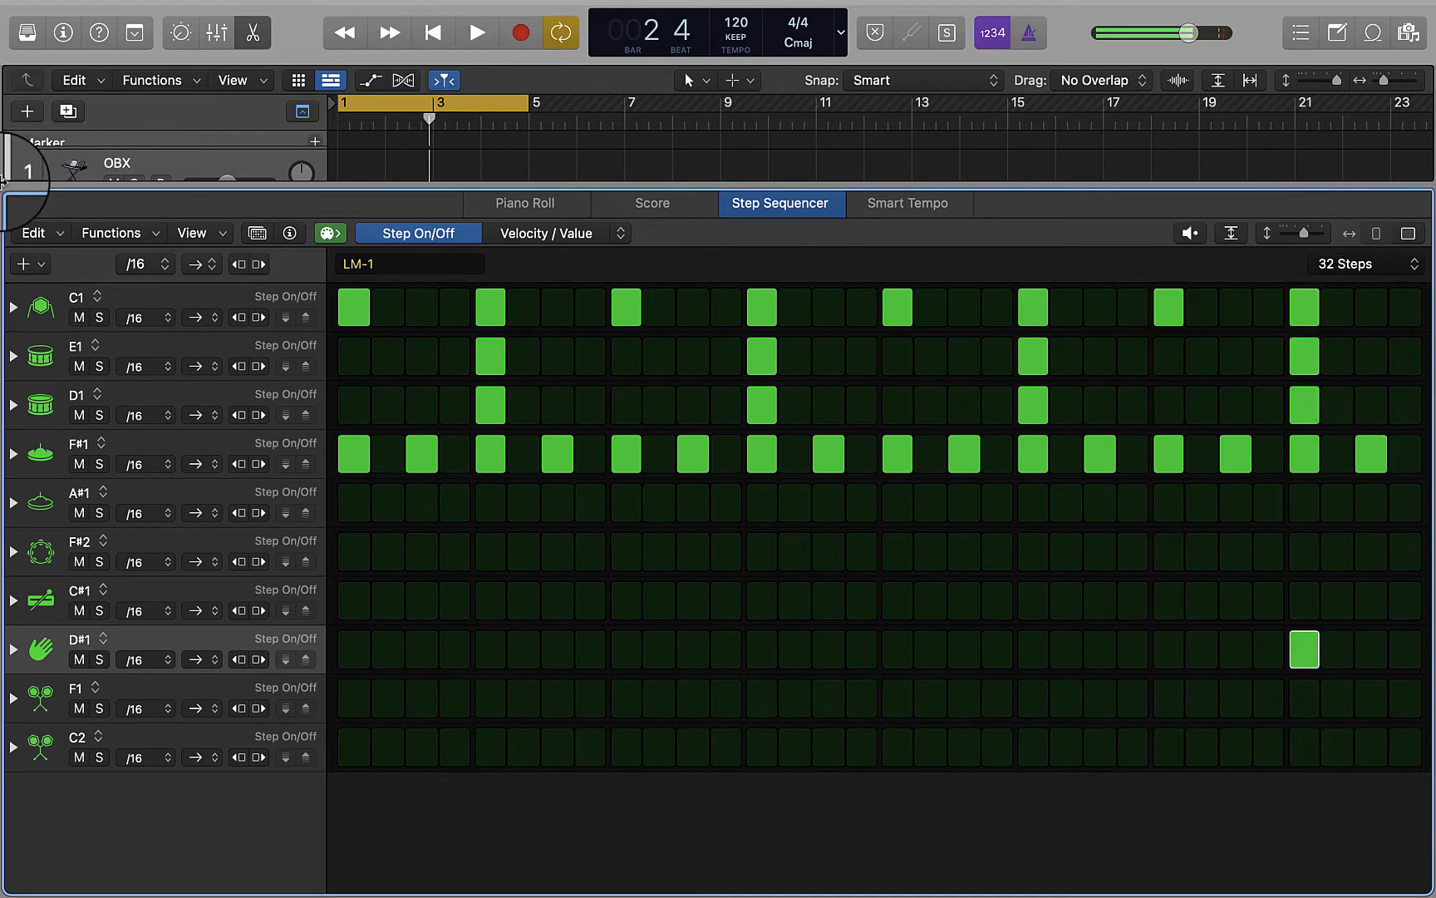
Step: Turn on steps 11 and 15 in the C#1 row and play the pattern
left_click(43, 613)
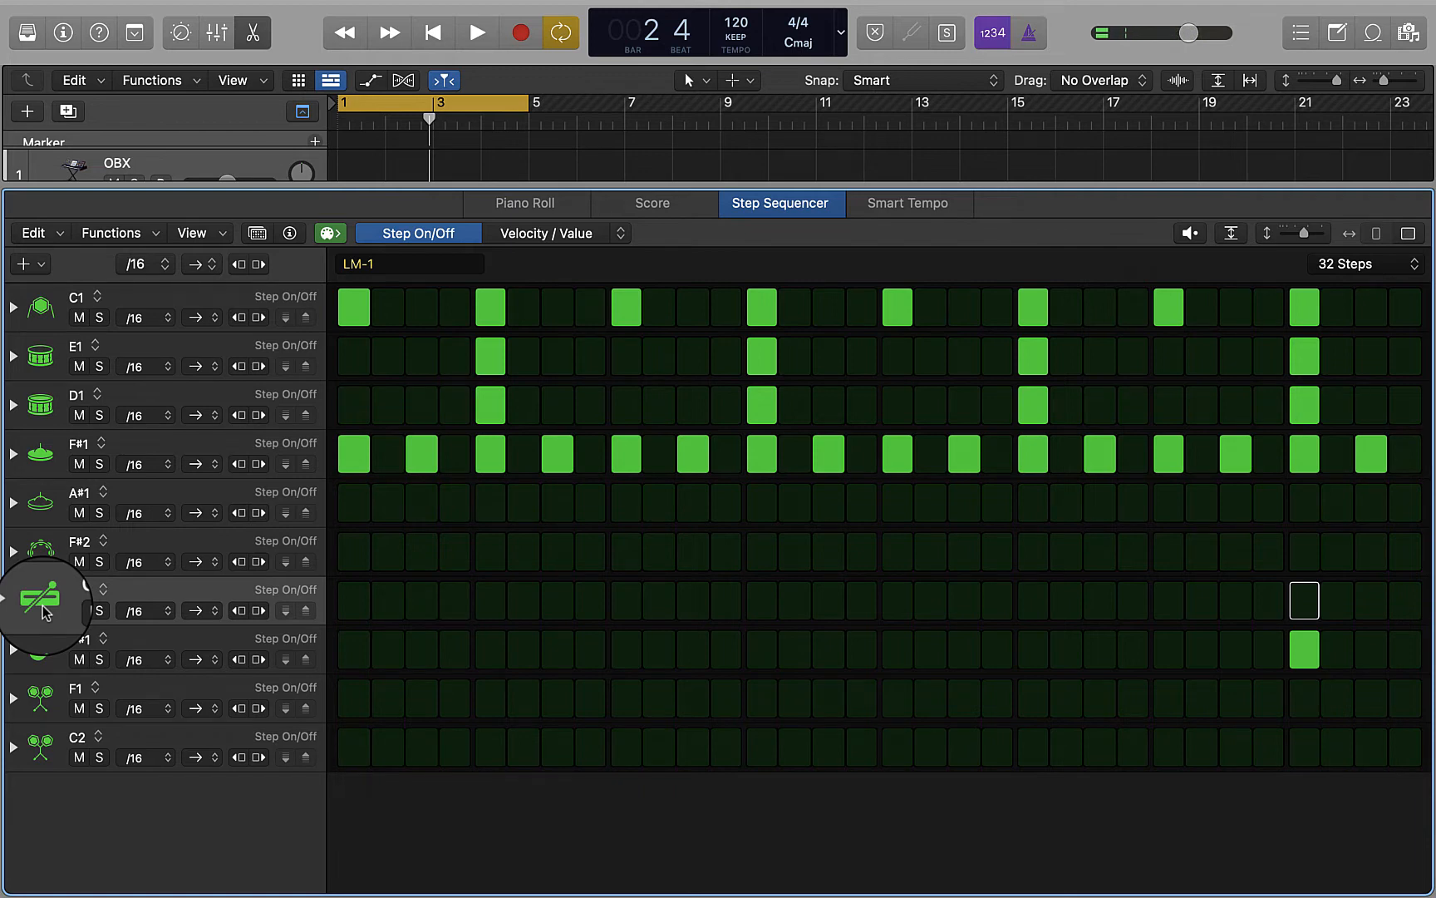
key("space")
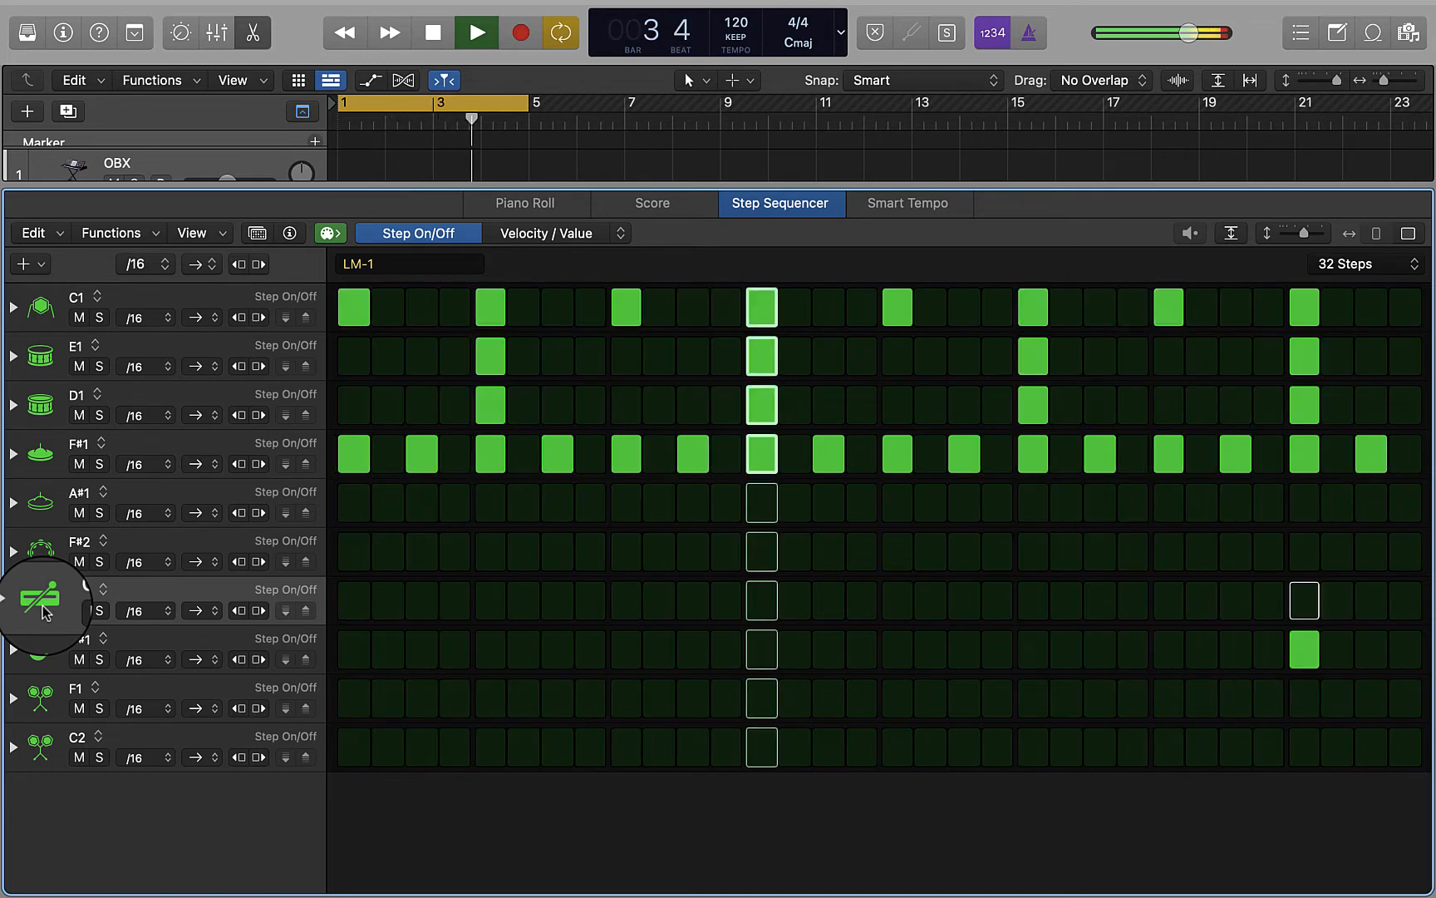
key("space")
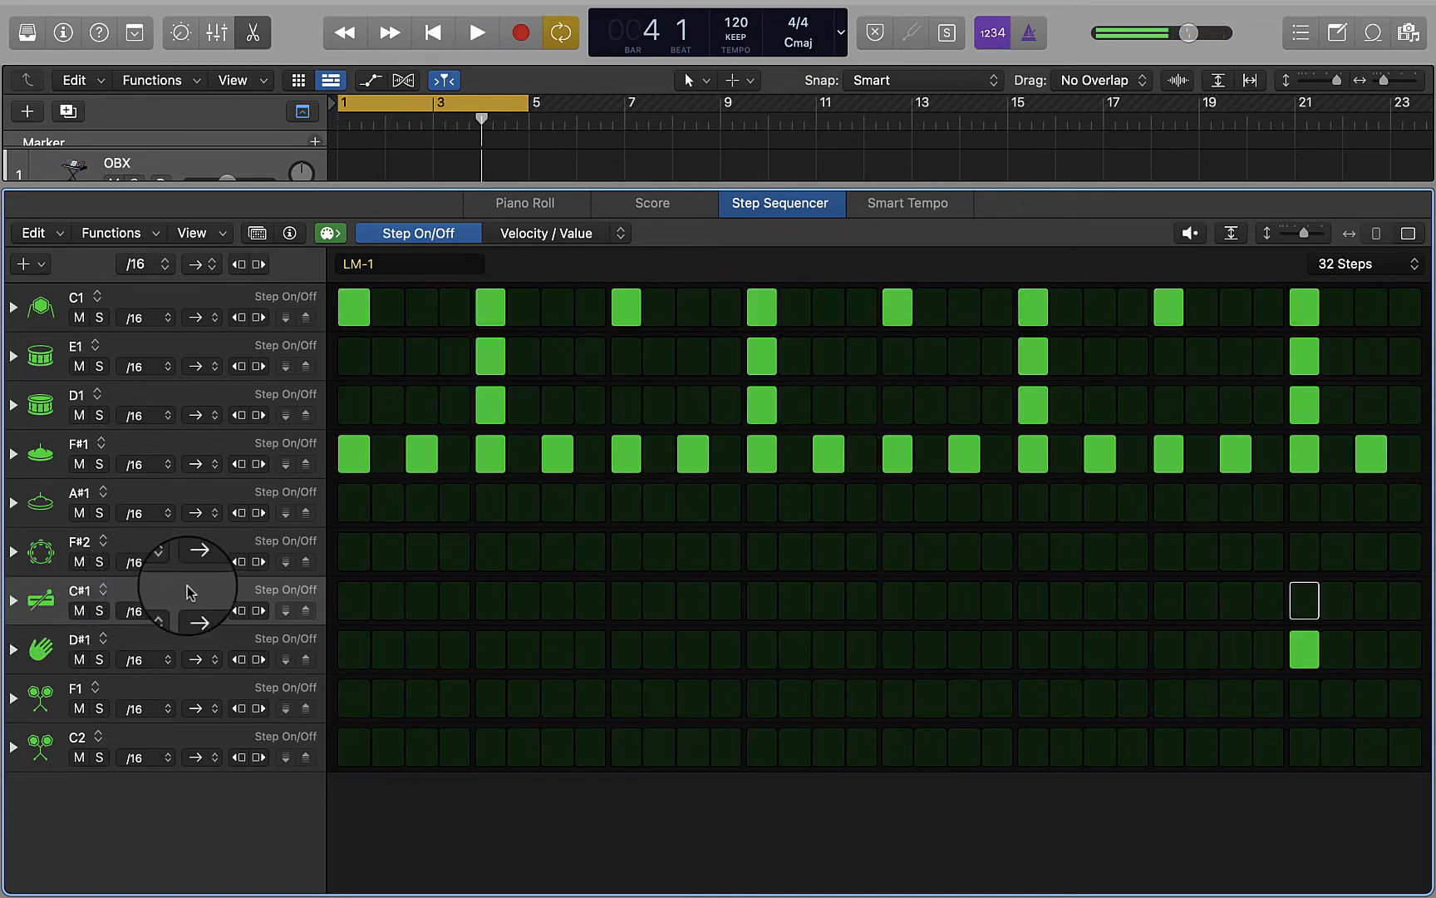
key("space")
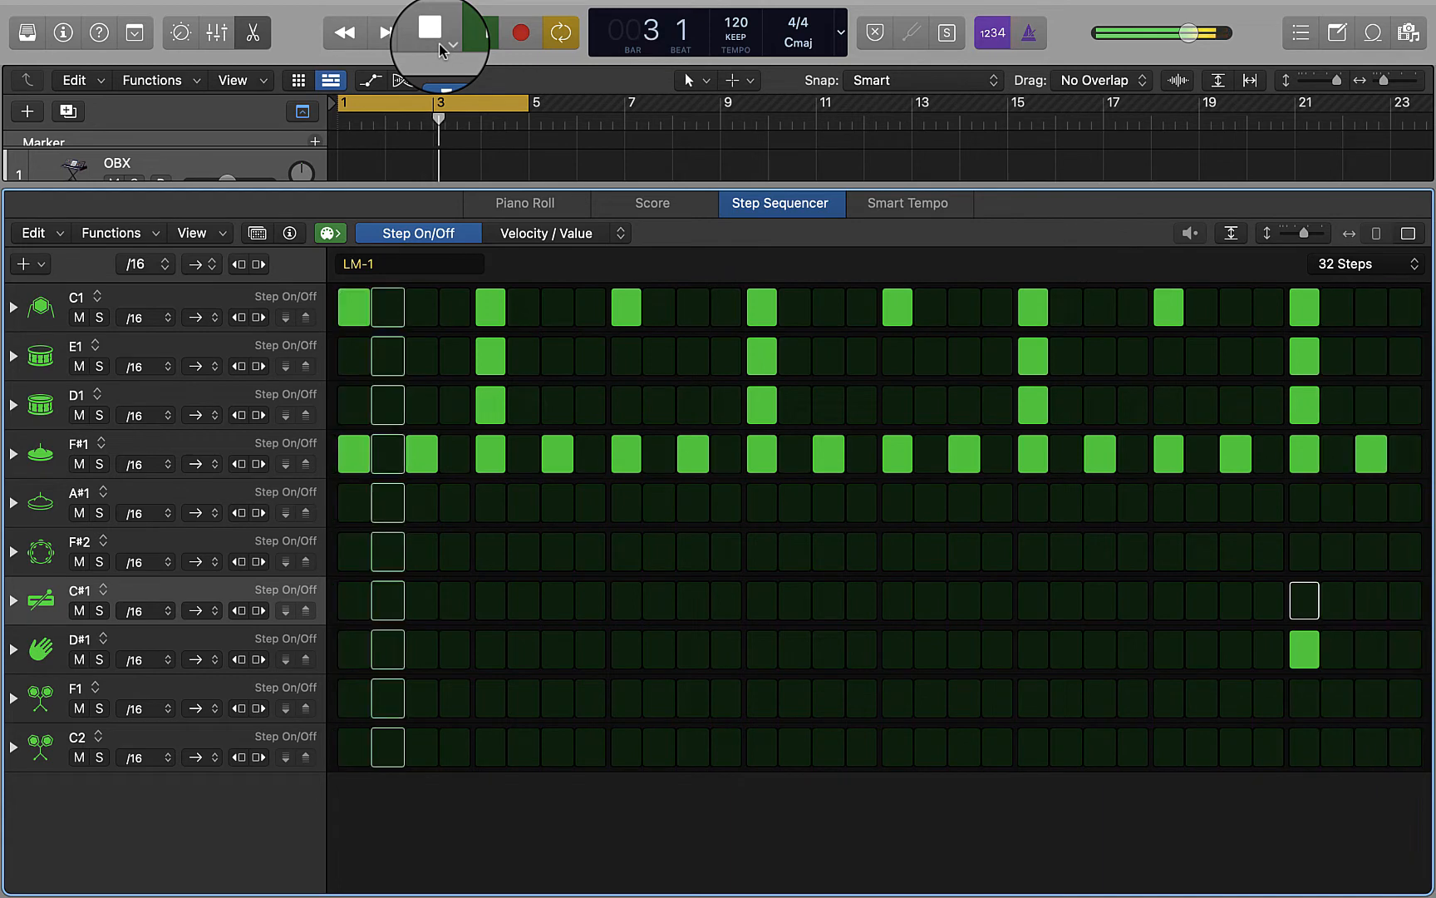
left_click(439, 44)
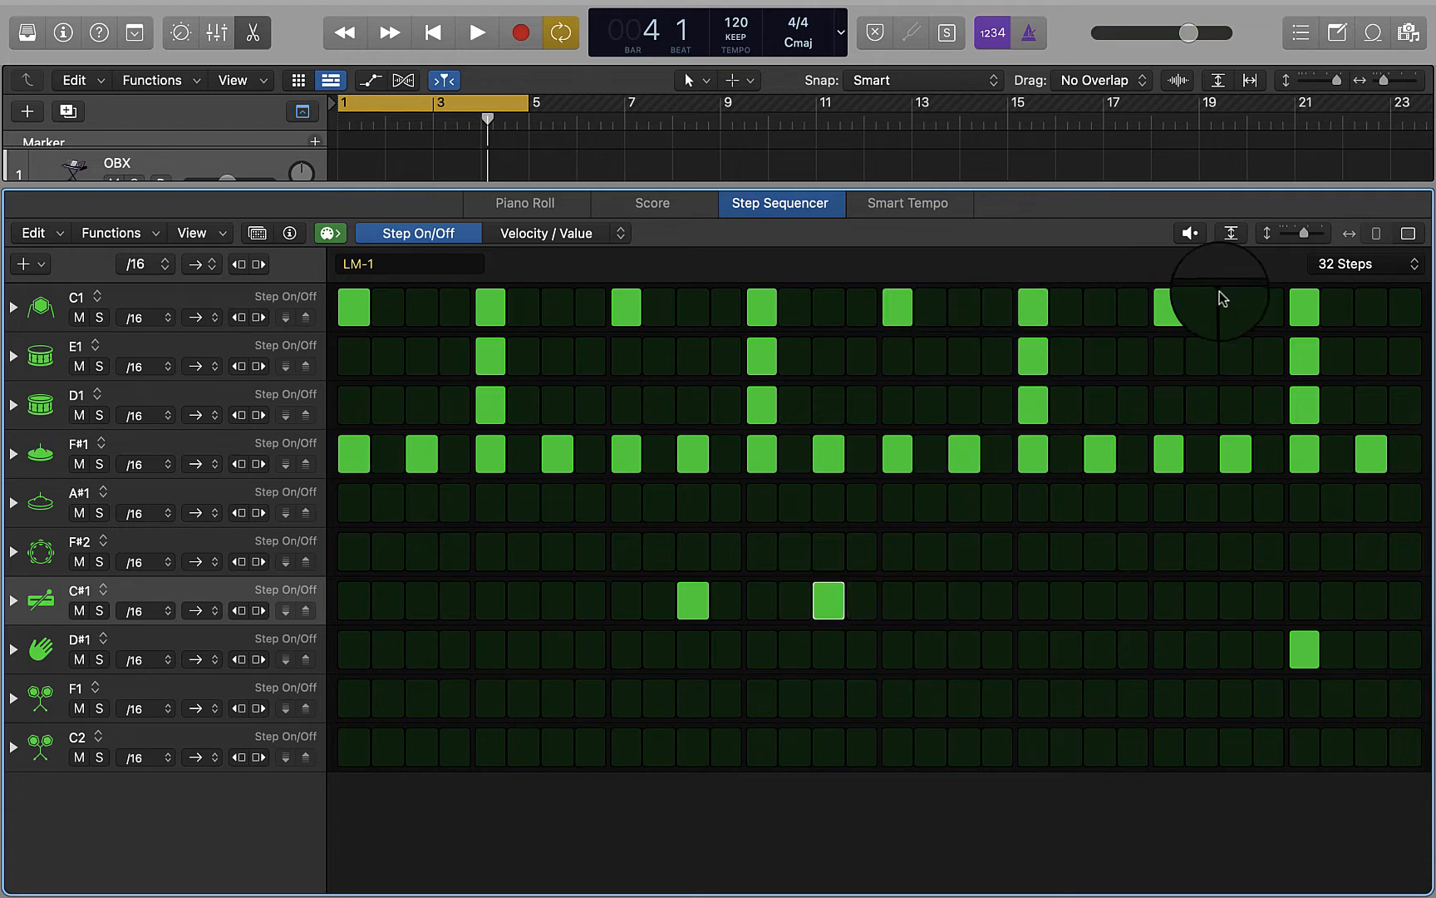
Step: Try extra C#1 hits on steps 27 and 31, playing the beat with and without them
left_click(1235, 600)
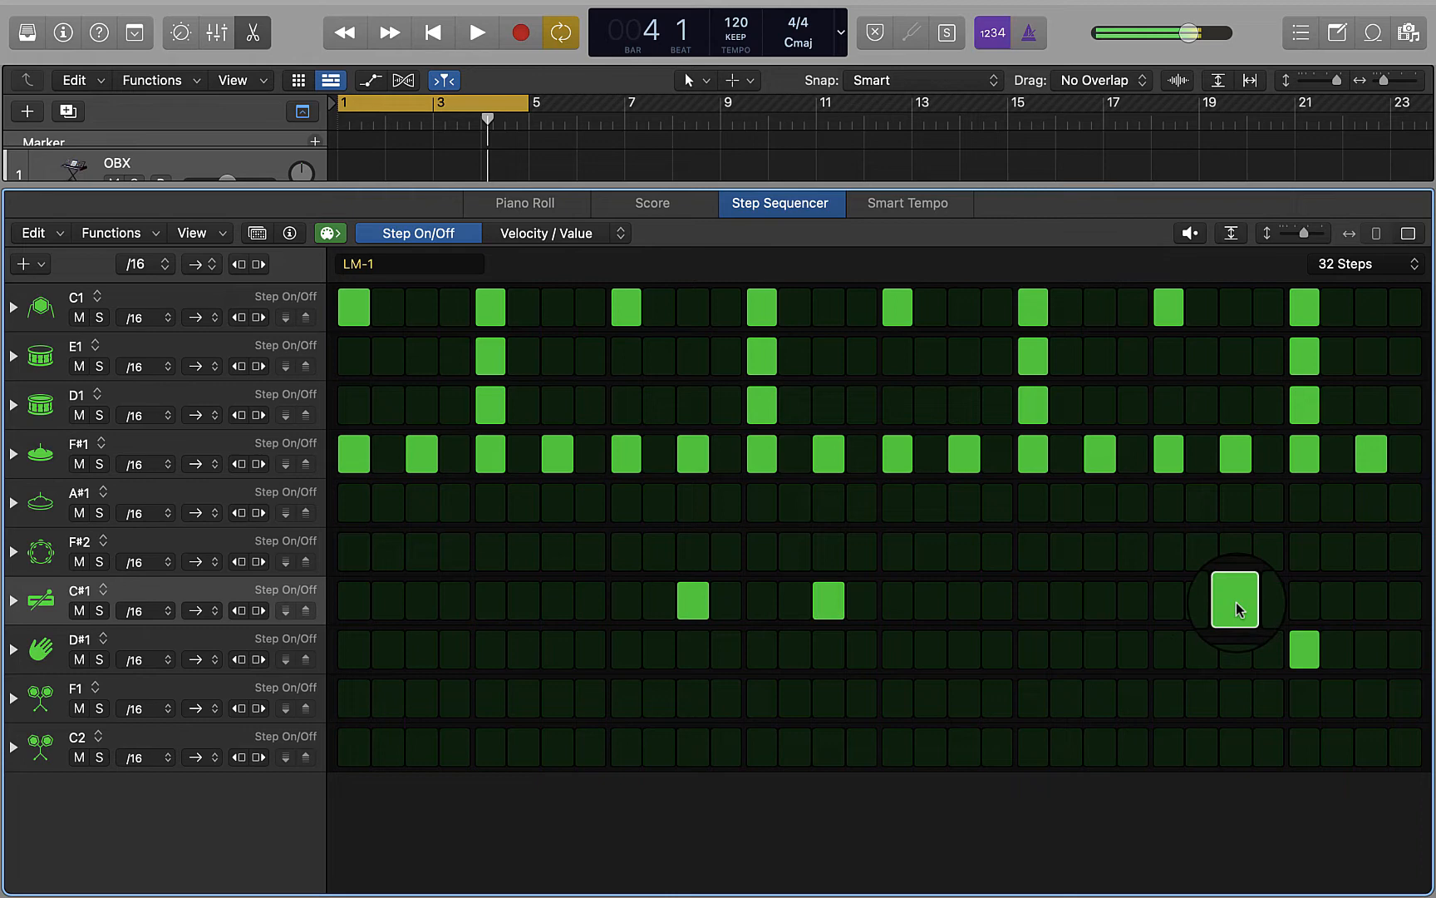
right_click(1370, 600)
left_click(1373, 607)
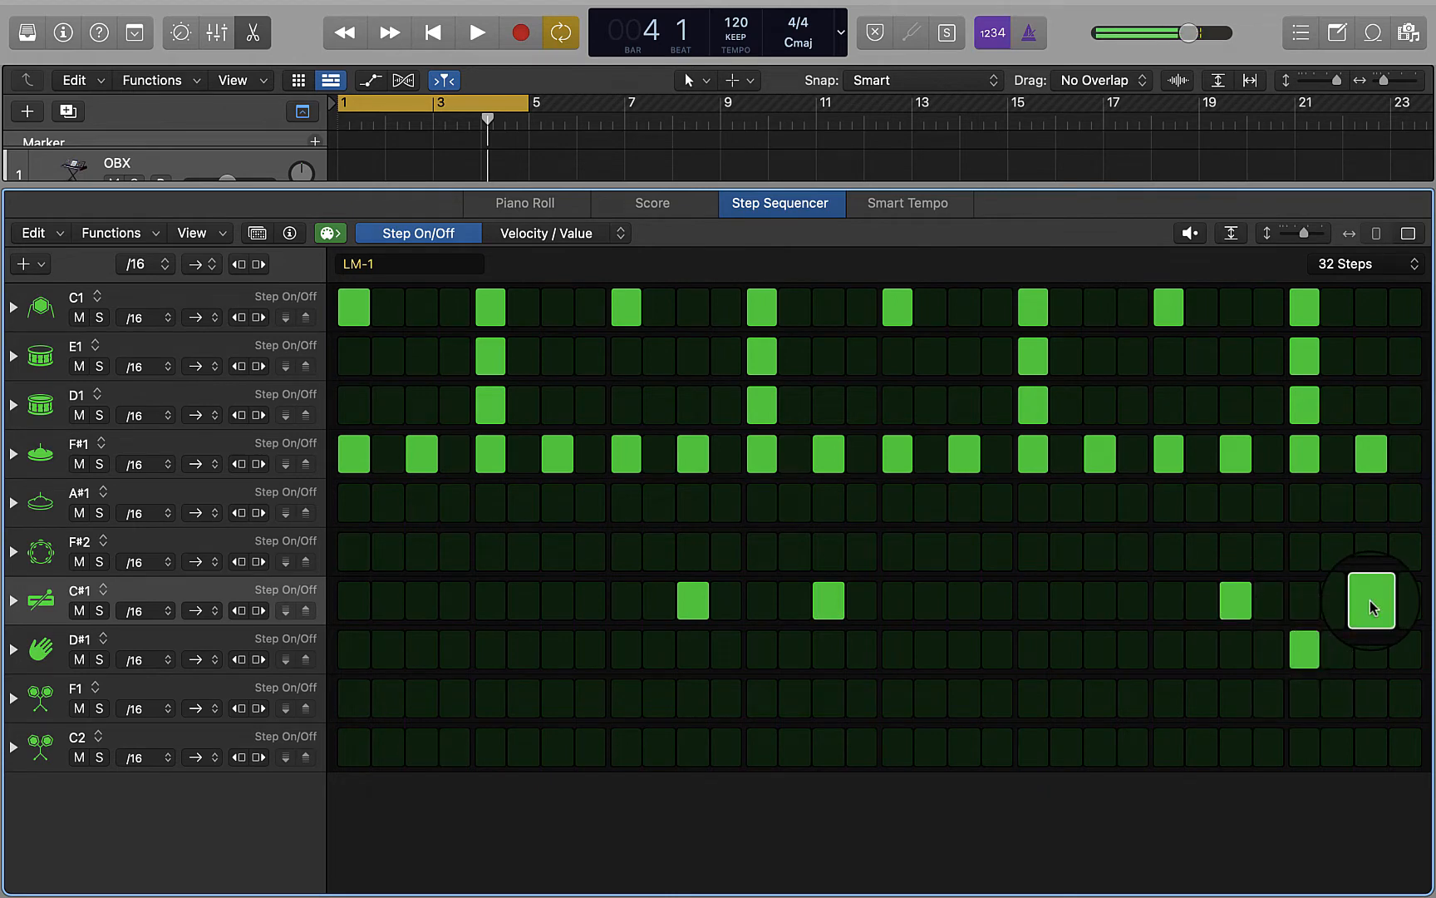
key("space")
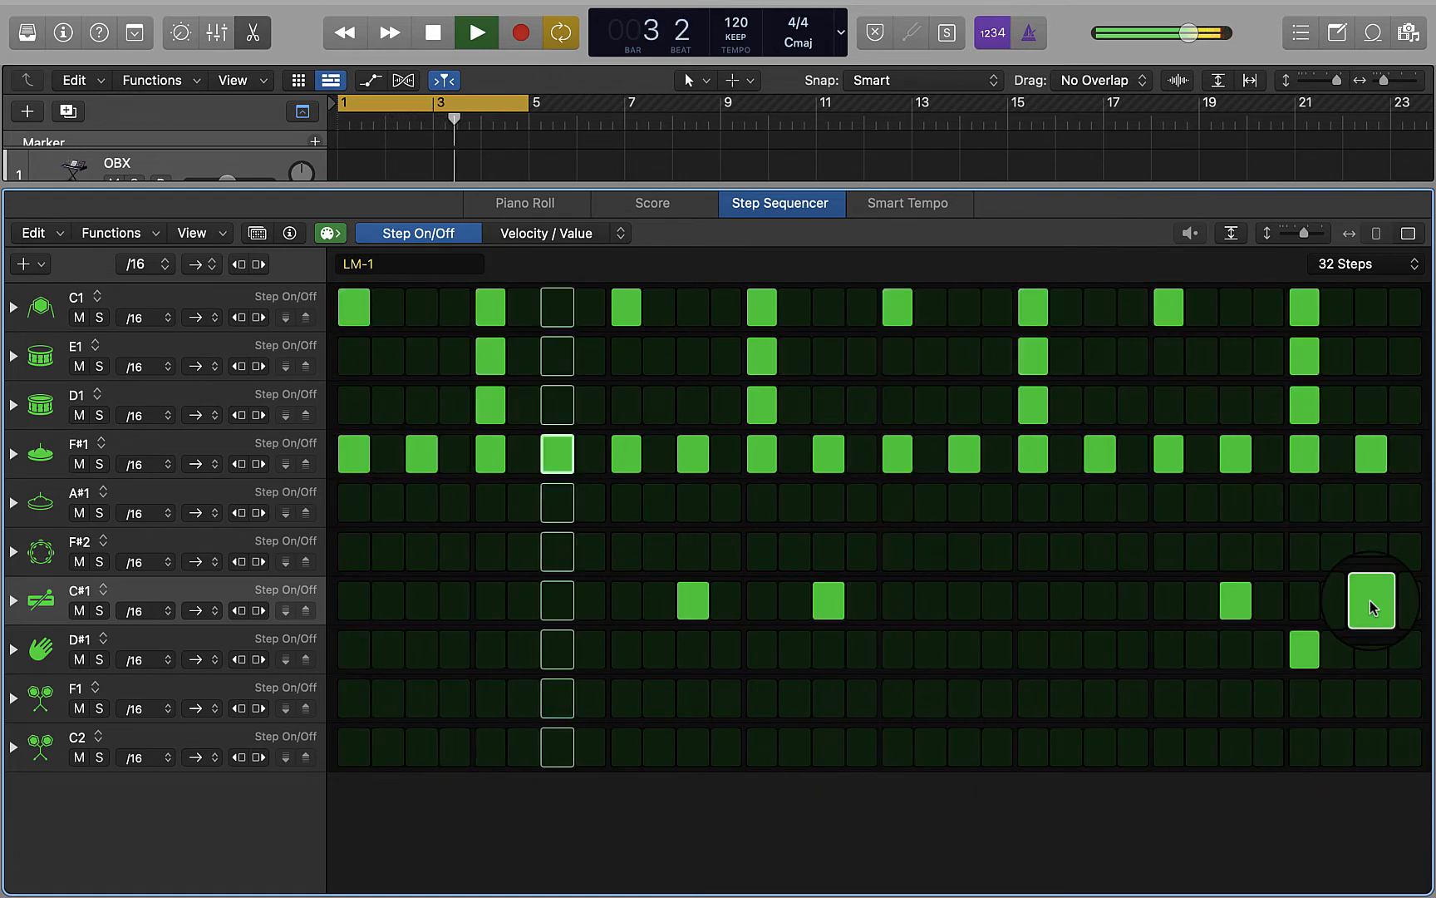
key("space")
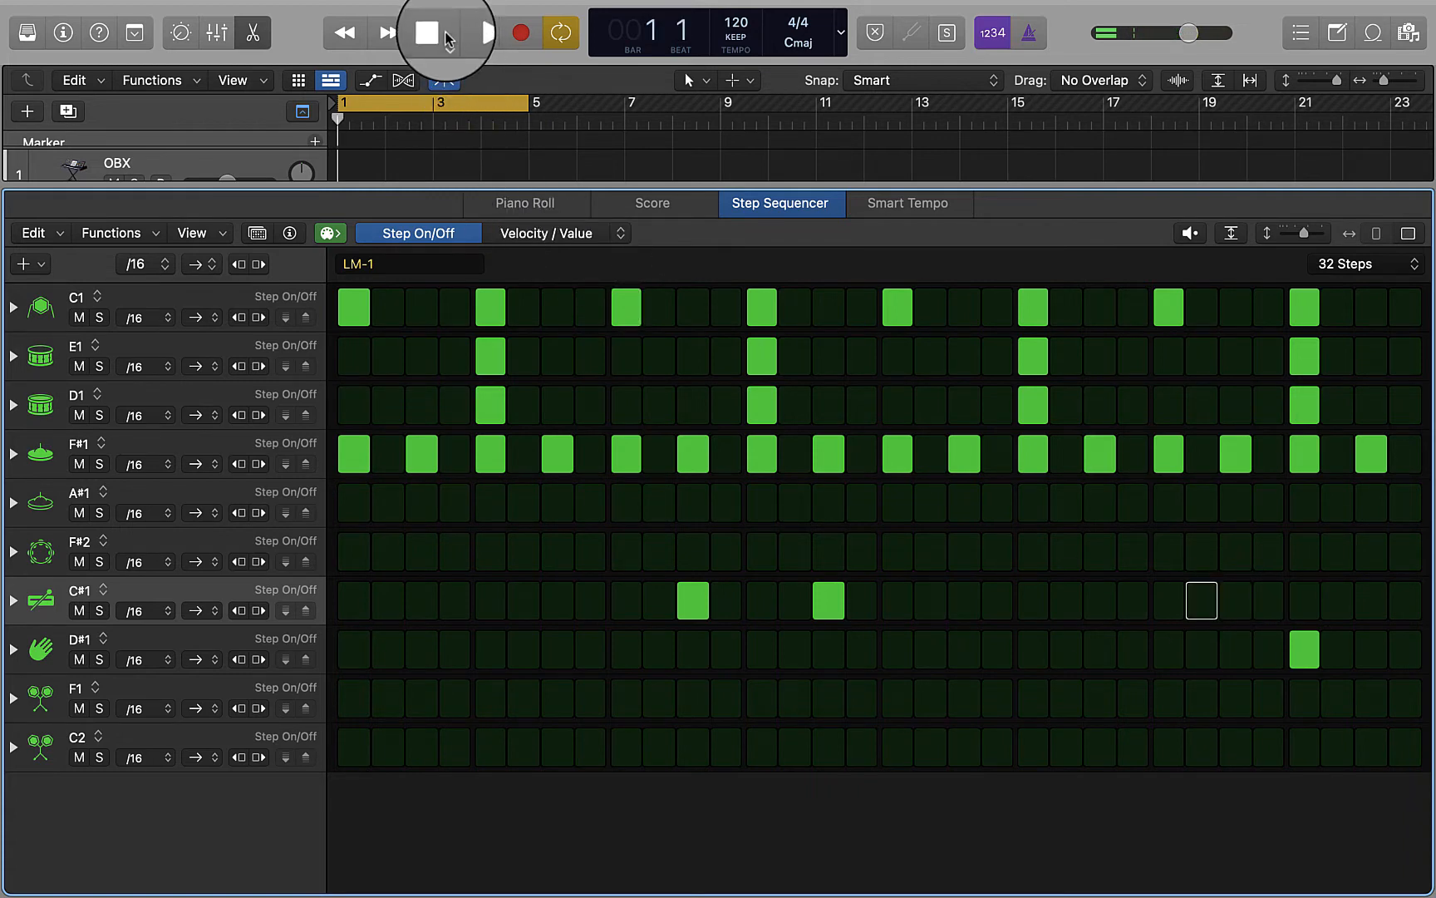
key("space")
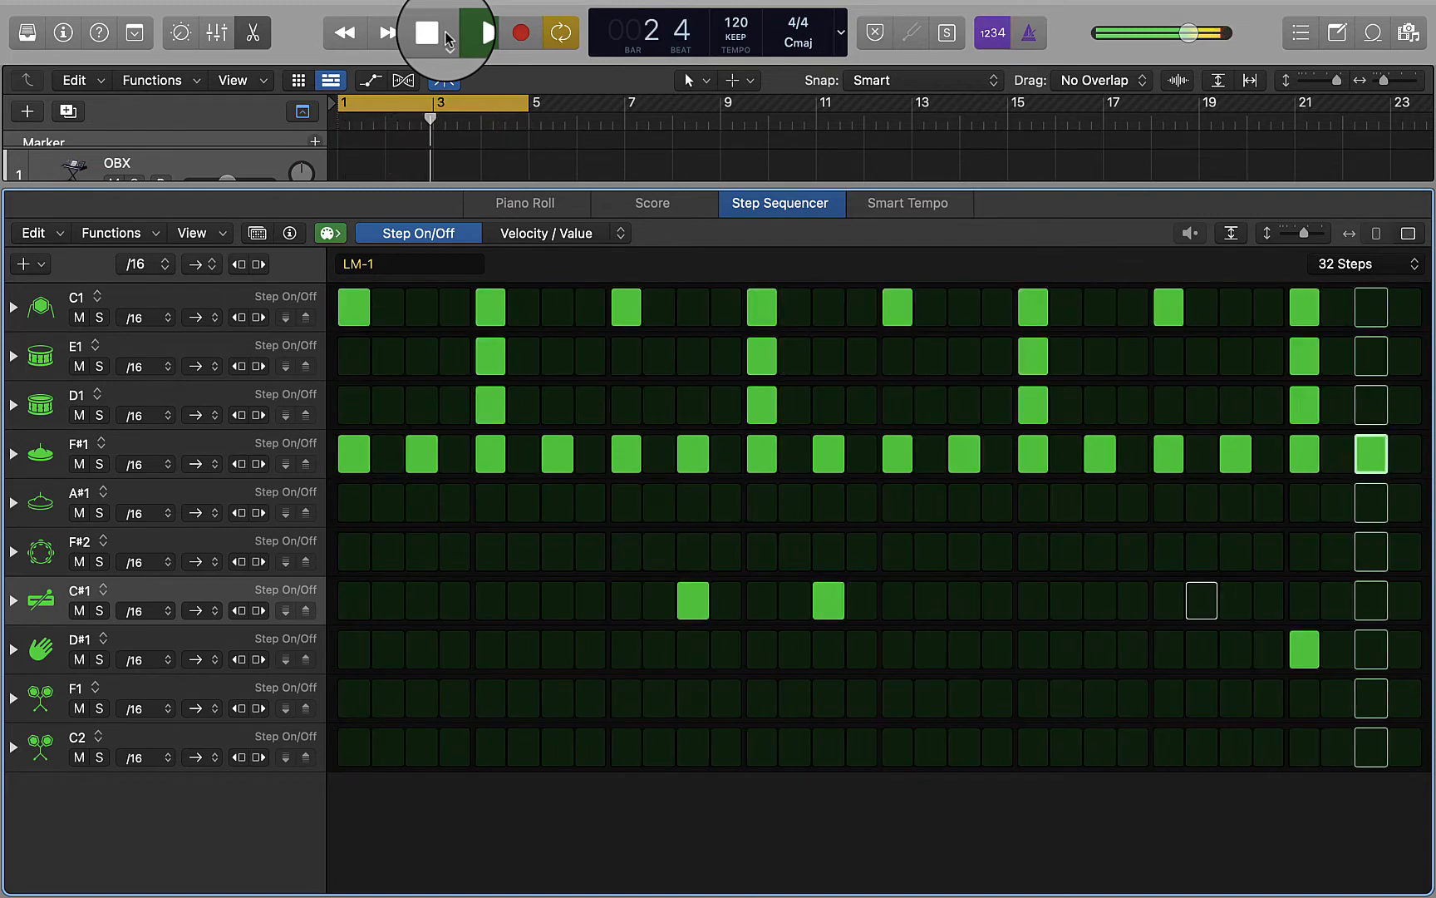
left_click(439, 35)
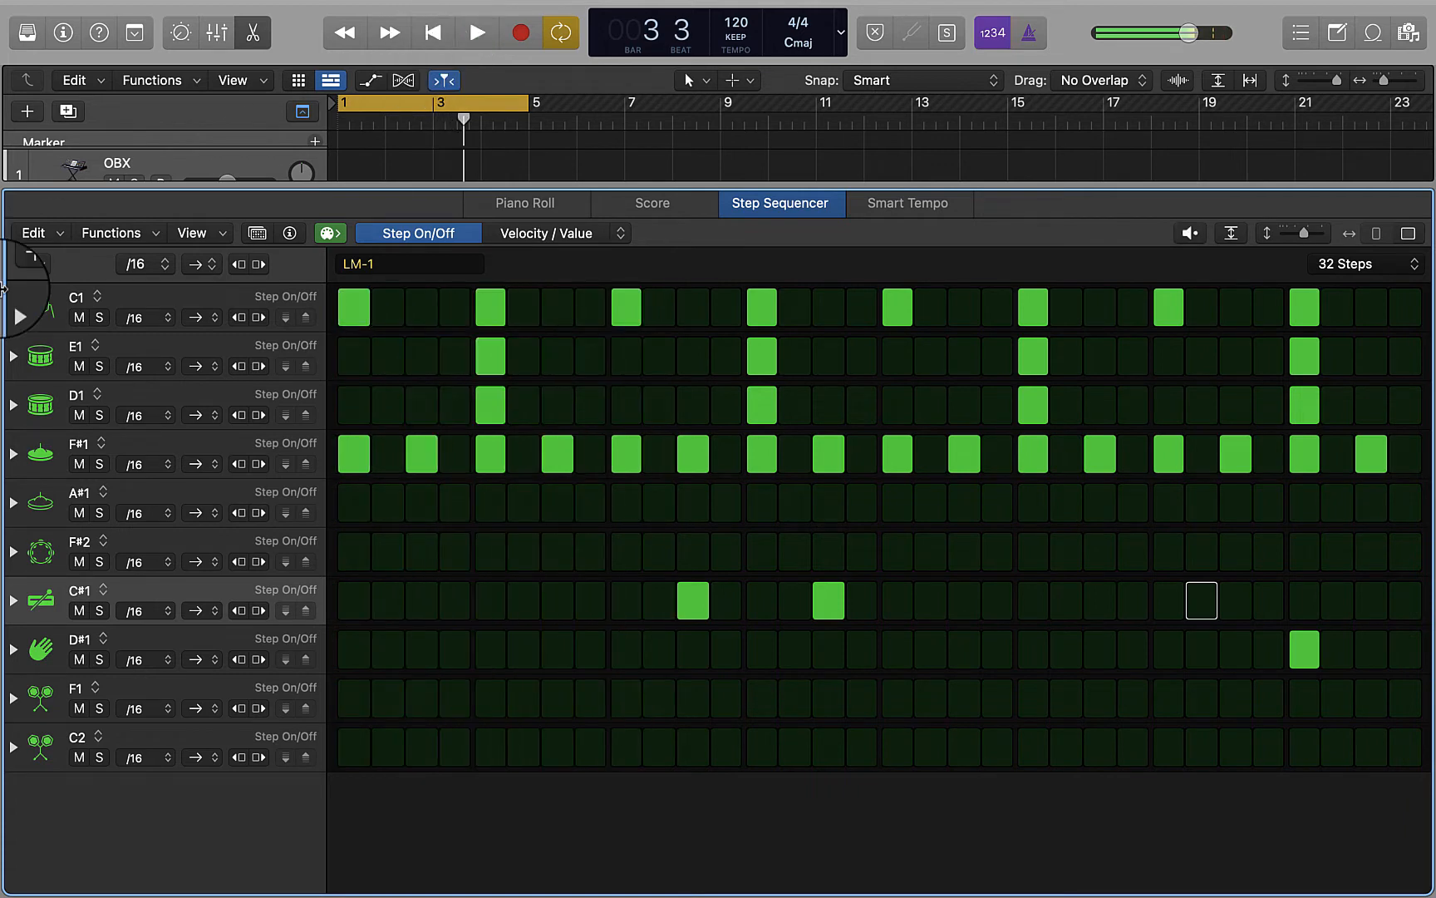
Step: Turn on steps 1, 5, 9, 13, 17, 21, 25 and 29 in the F#2 tambourine row
left_click(363, 562)
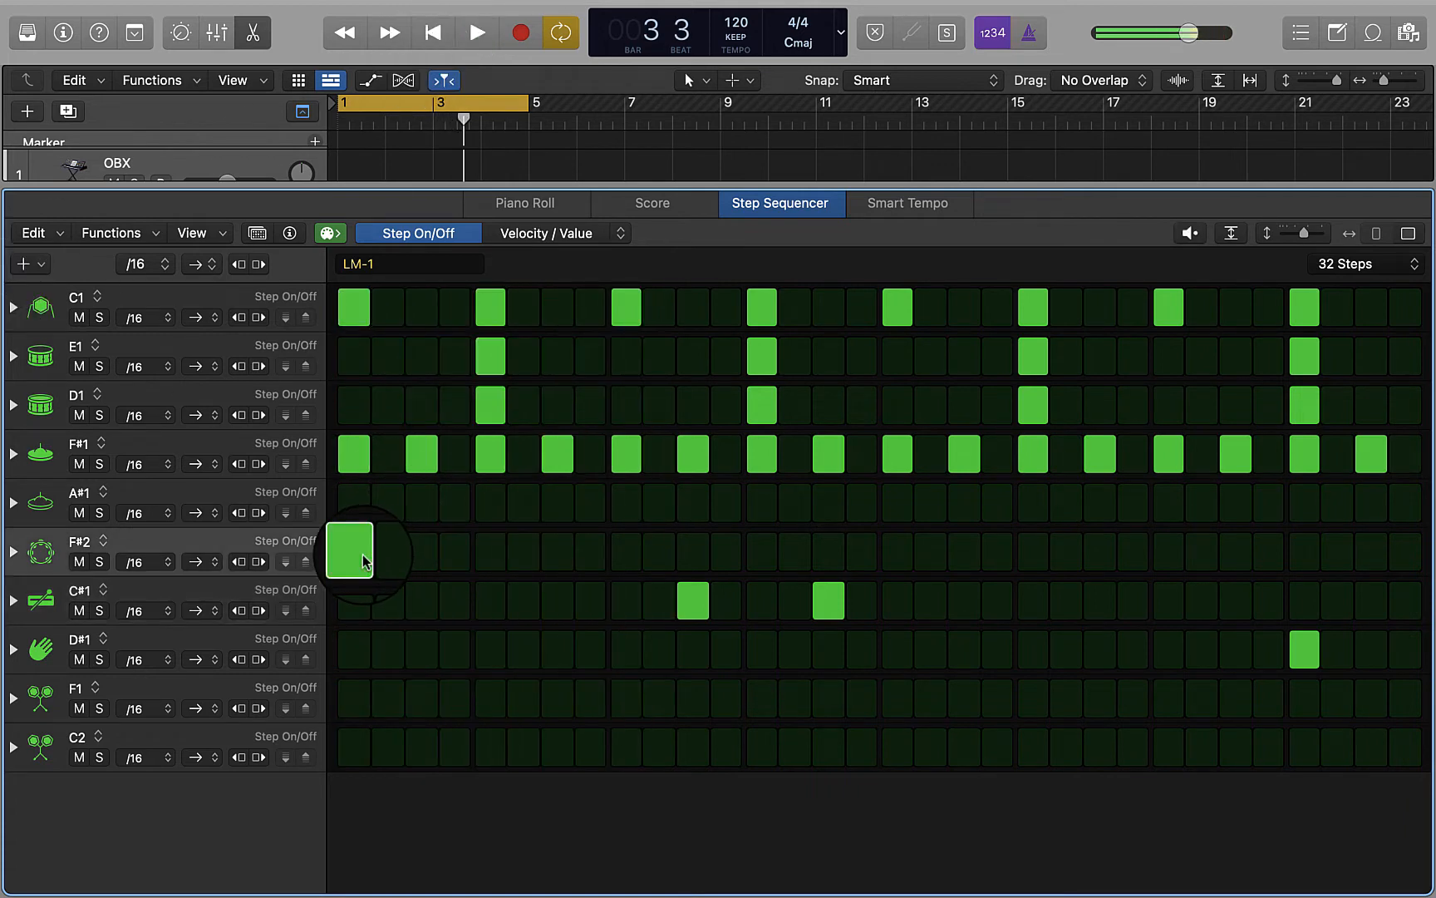
left_click(489, 558)
left_click(629, 562)
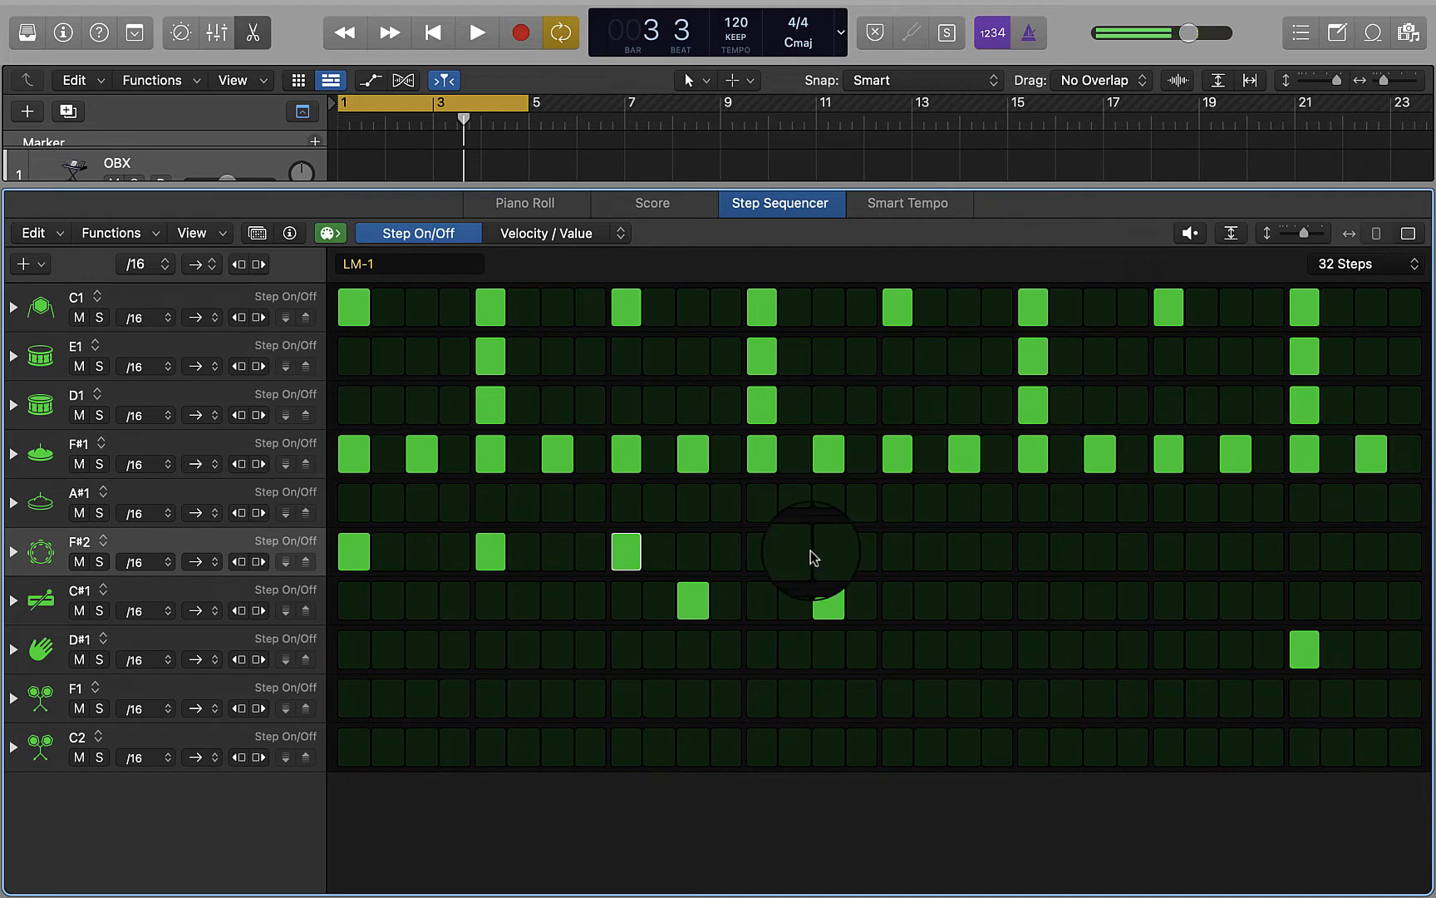
left_click(897, 552)
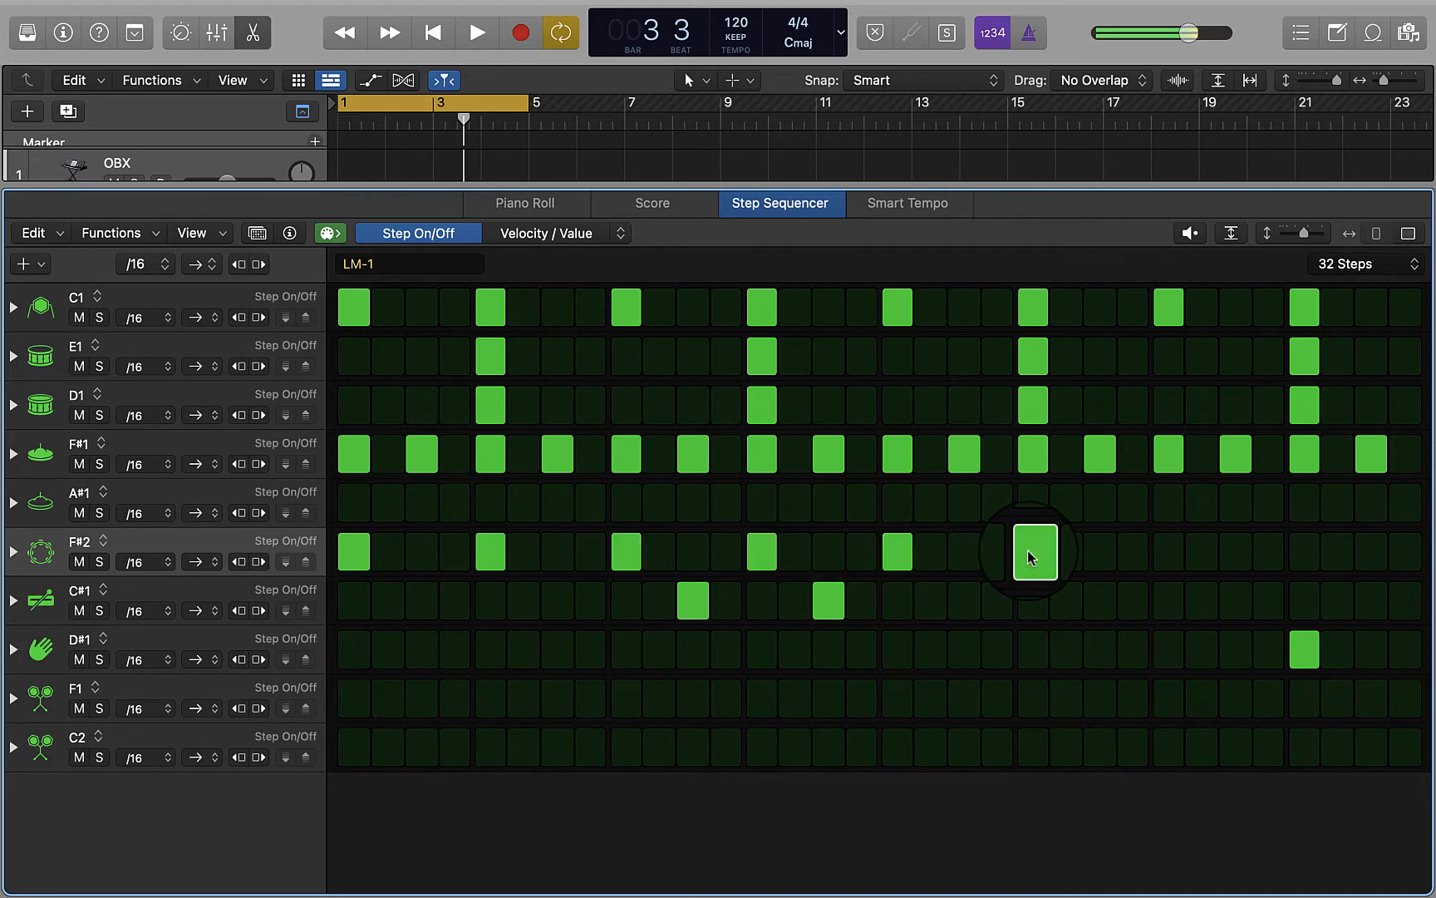
left_click(1167, 559)
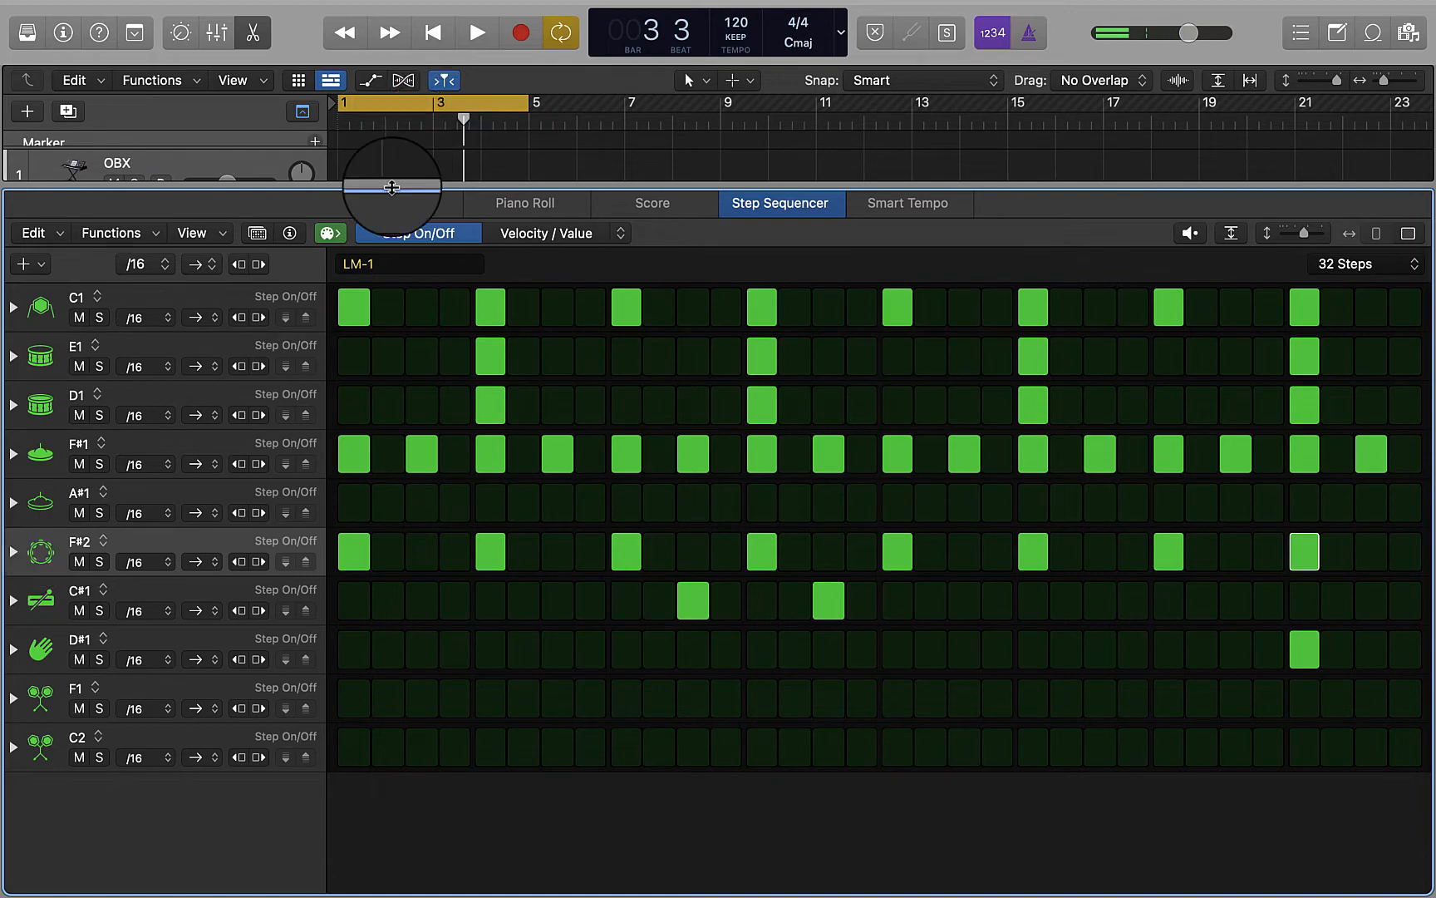
Step: Expand the LM-1 track's subtracks and lower the Tamb track's volume while the beat plays
left_click_drag(391, 187, 375, 656)
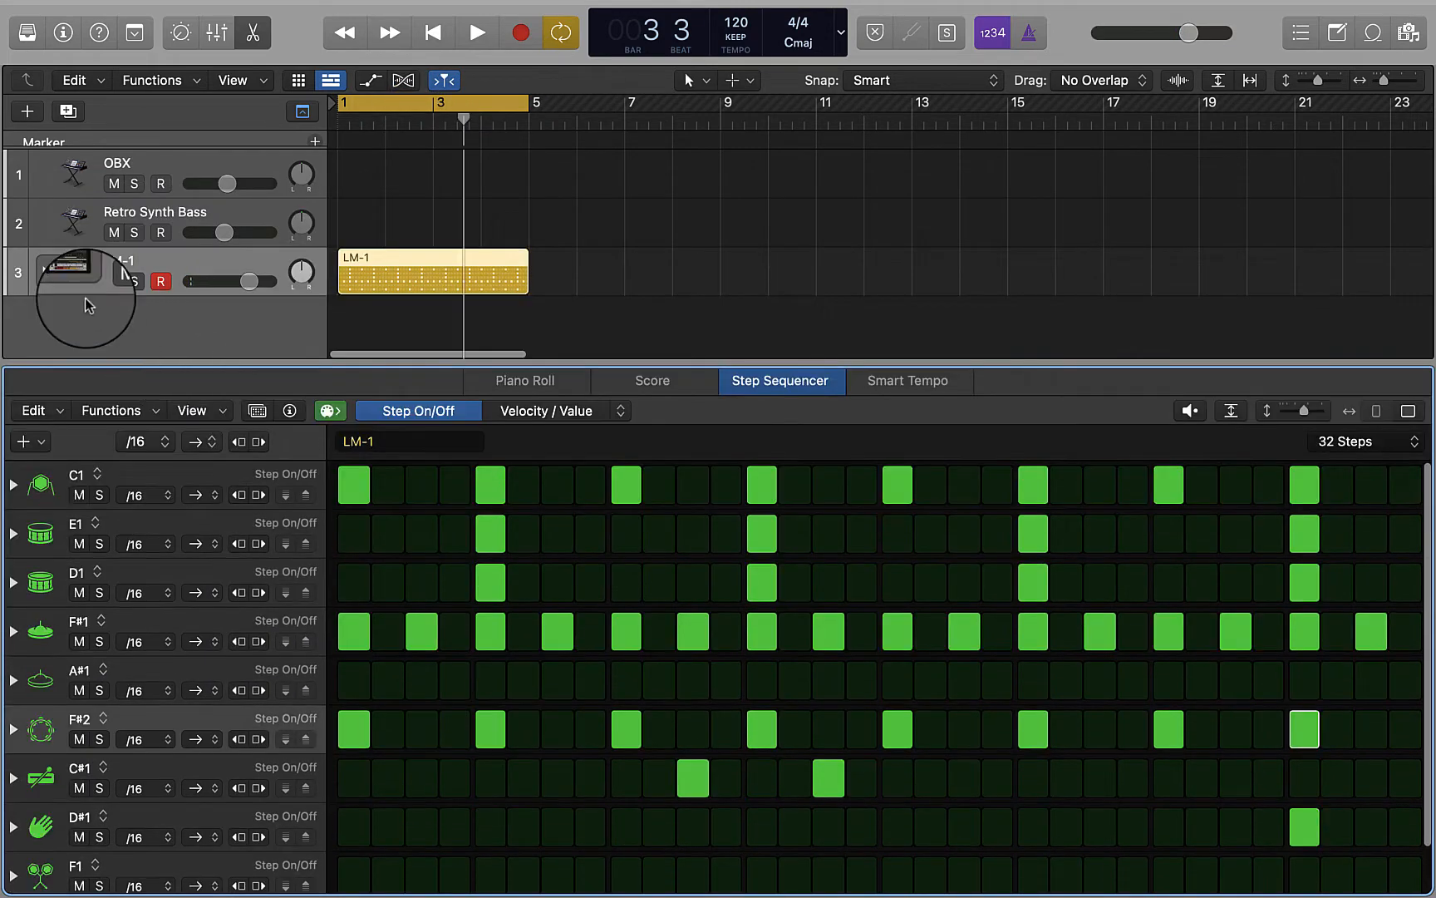
left_click(46, 272)
scroll(42, 275, "down", 10)
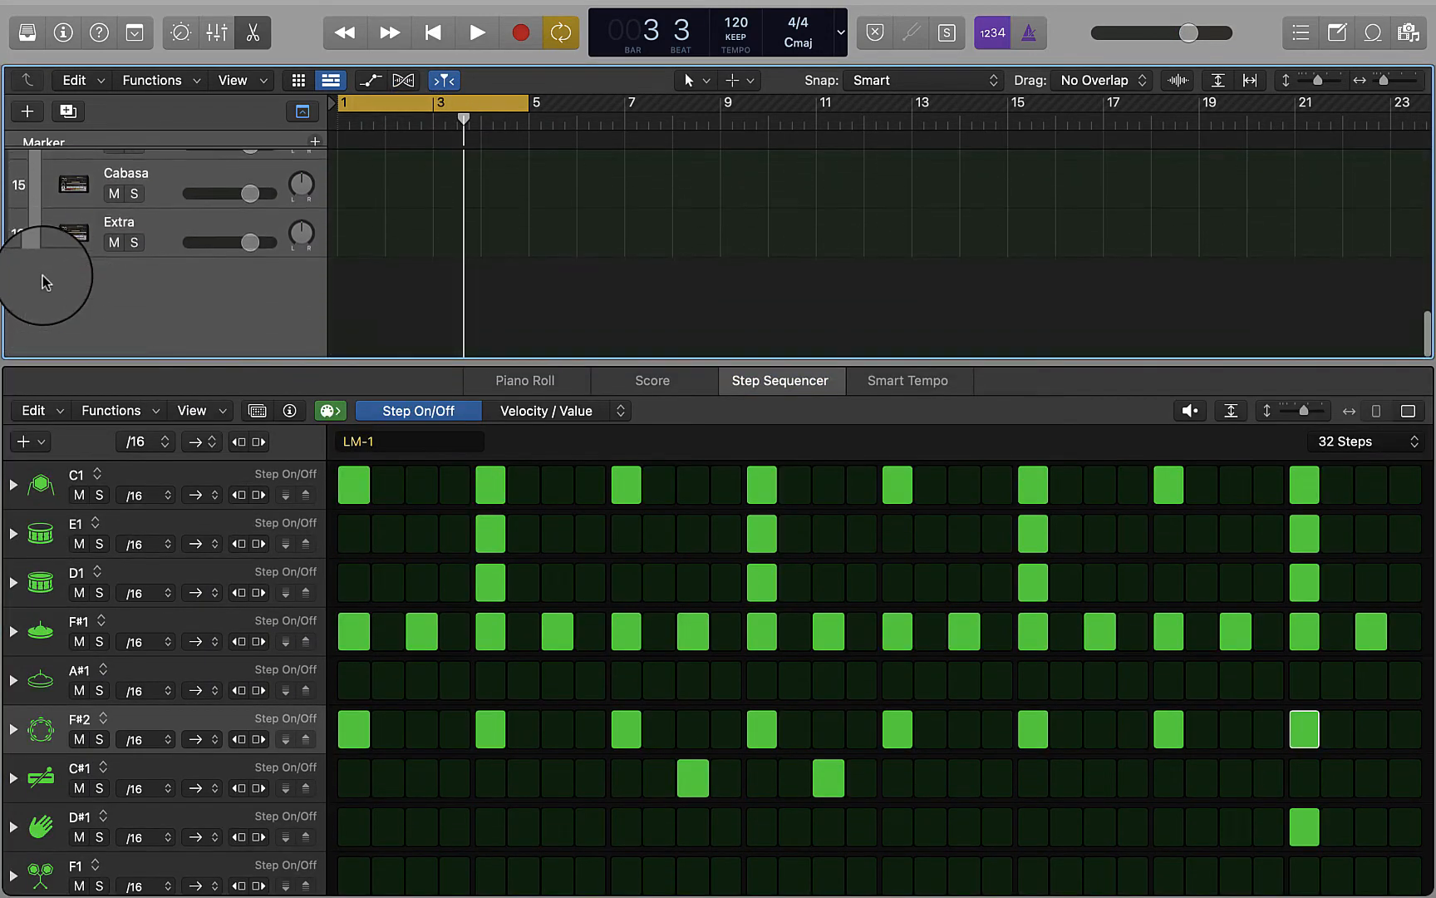
scroll(43, 275, "up", 3)
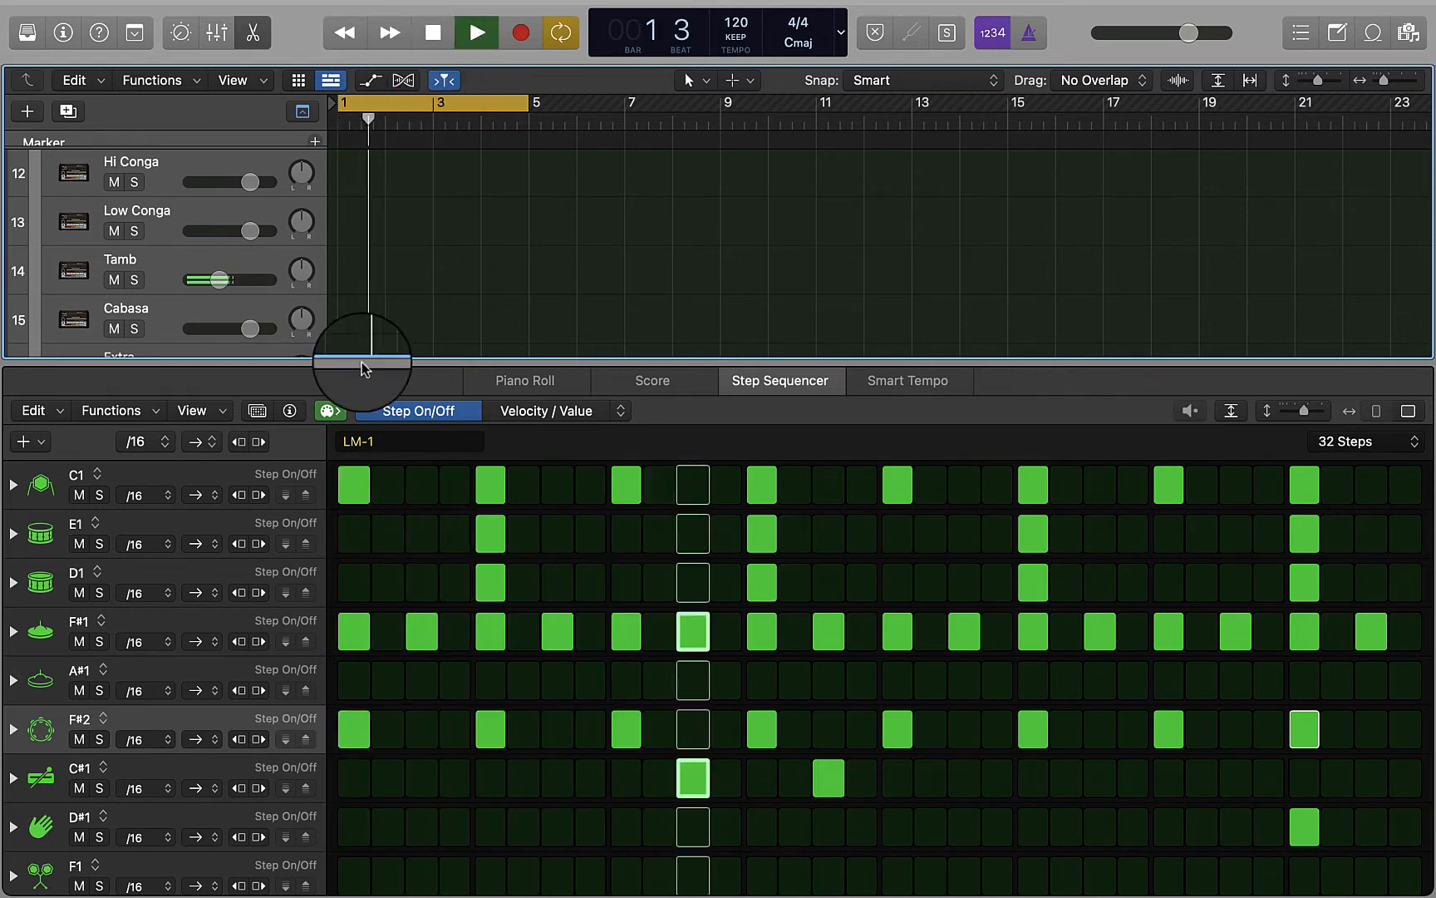
left_click_drag(226, 283, 190, 281)
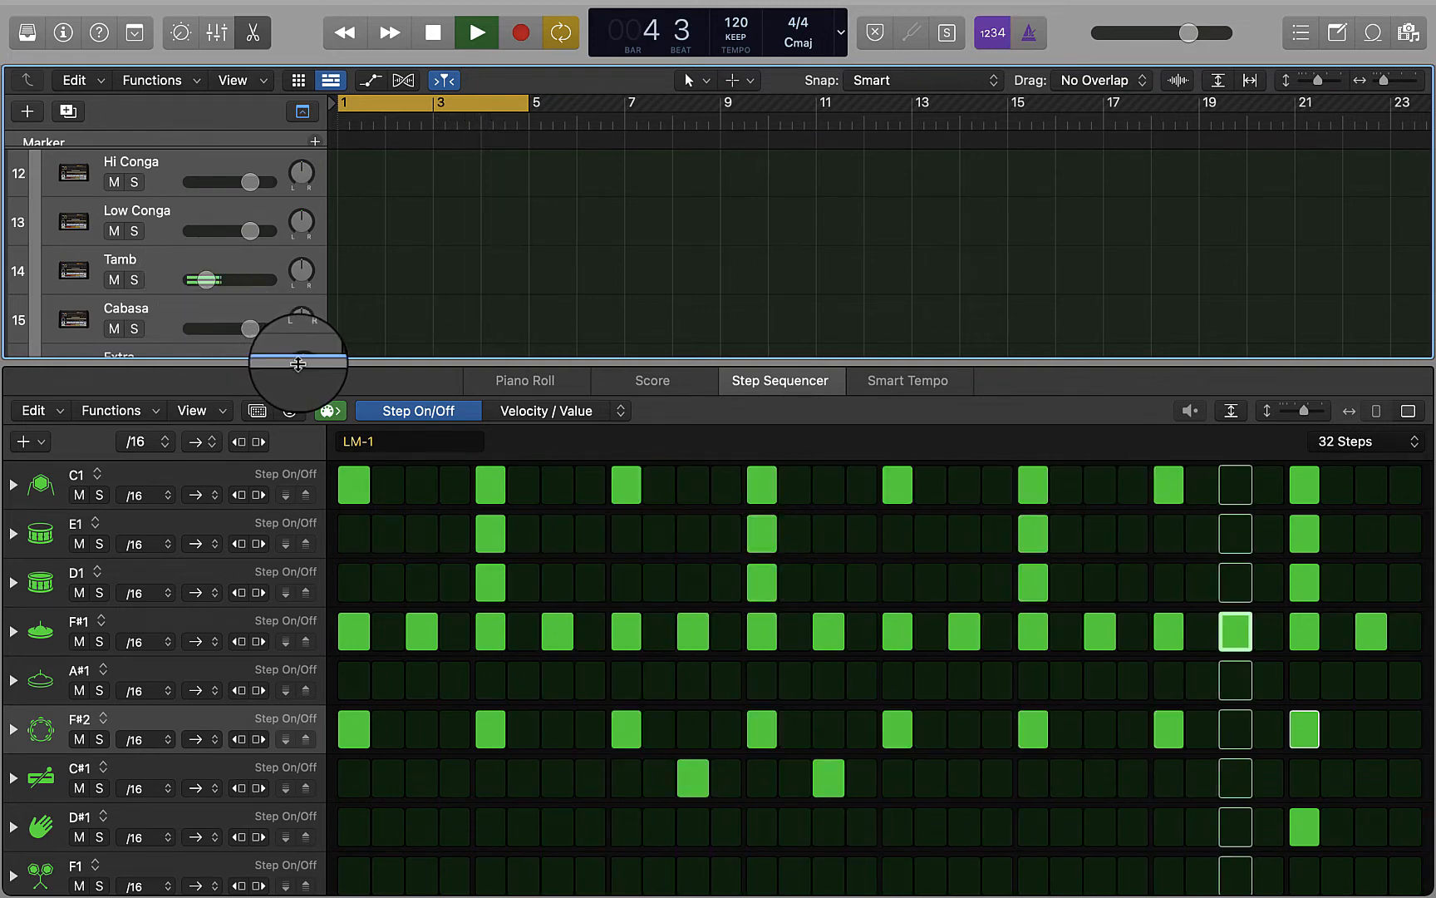
Step: Collapse the LM-1 track's subtracks in the enlarged track area and stop playback
left_click_drag(299, 359, 299, 90)
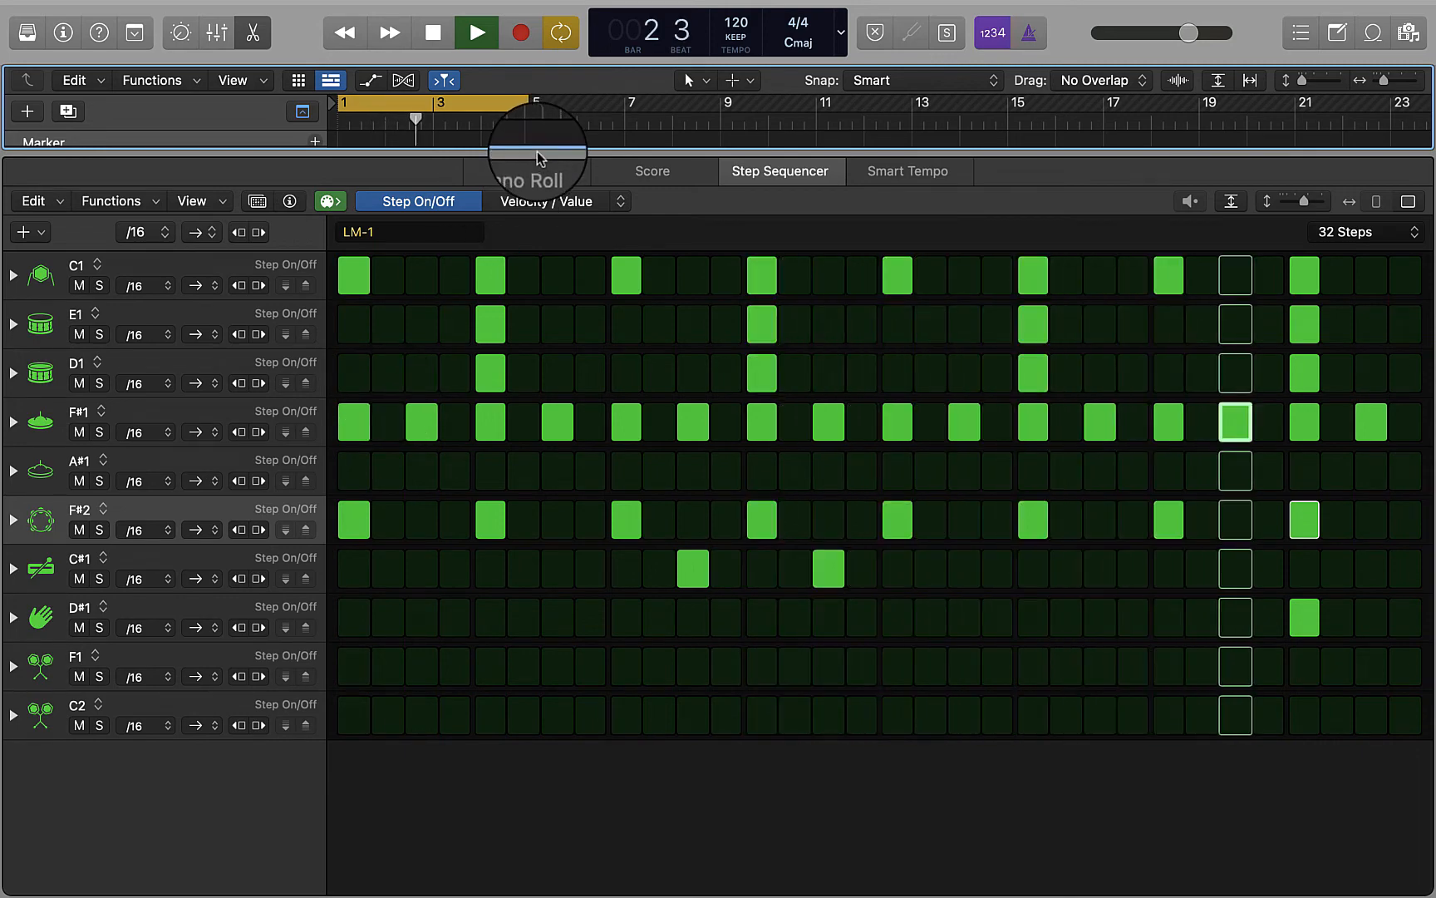
left_click_drag(529, 151, 549, 524)
scroll(270, 322, "up", 10)
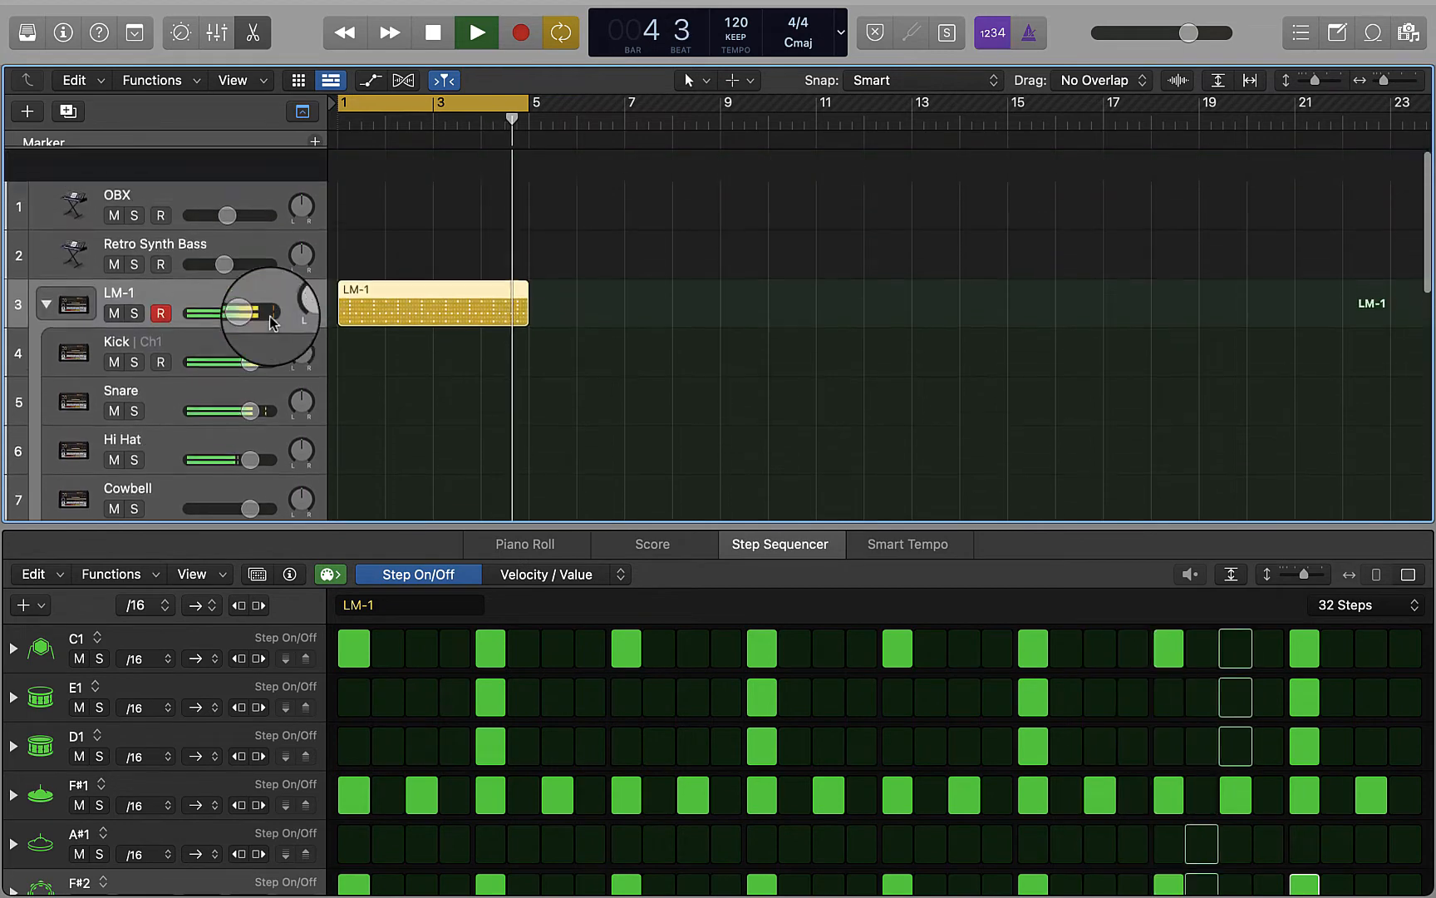
left_click(46, 272)
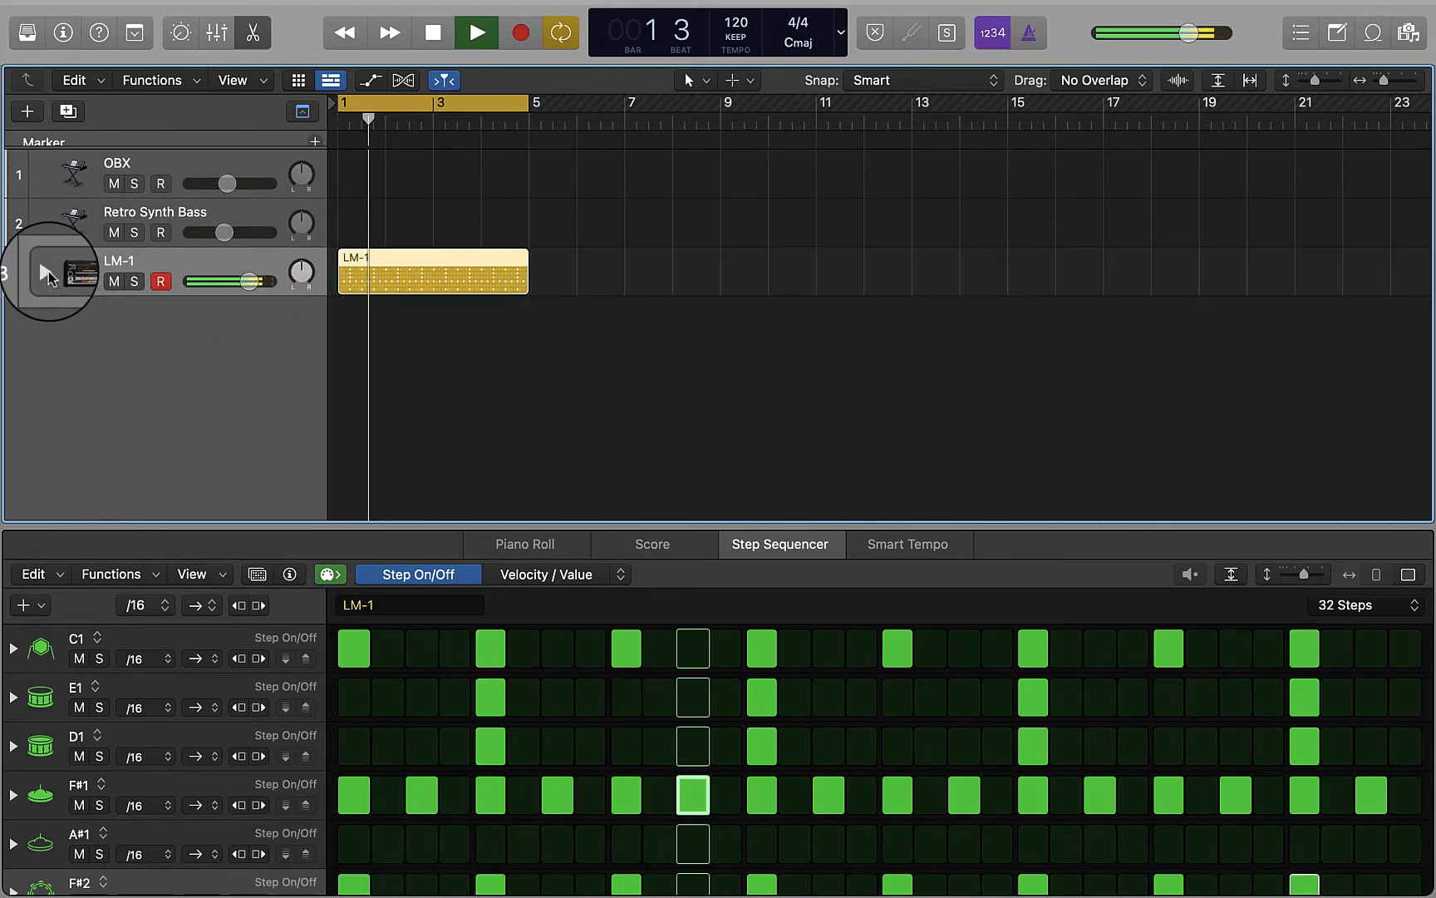
key("space")
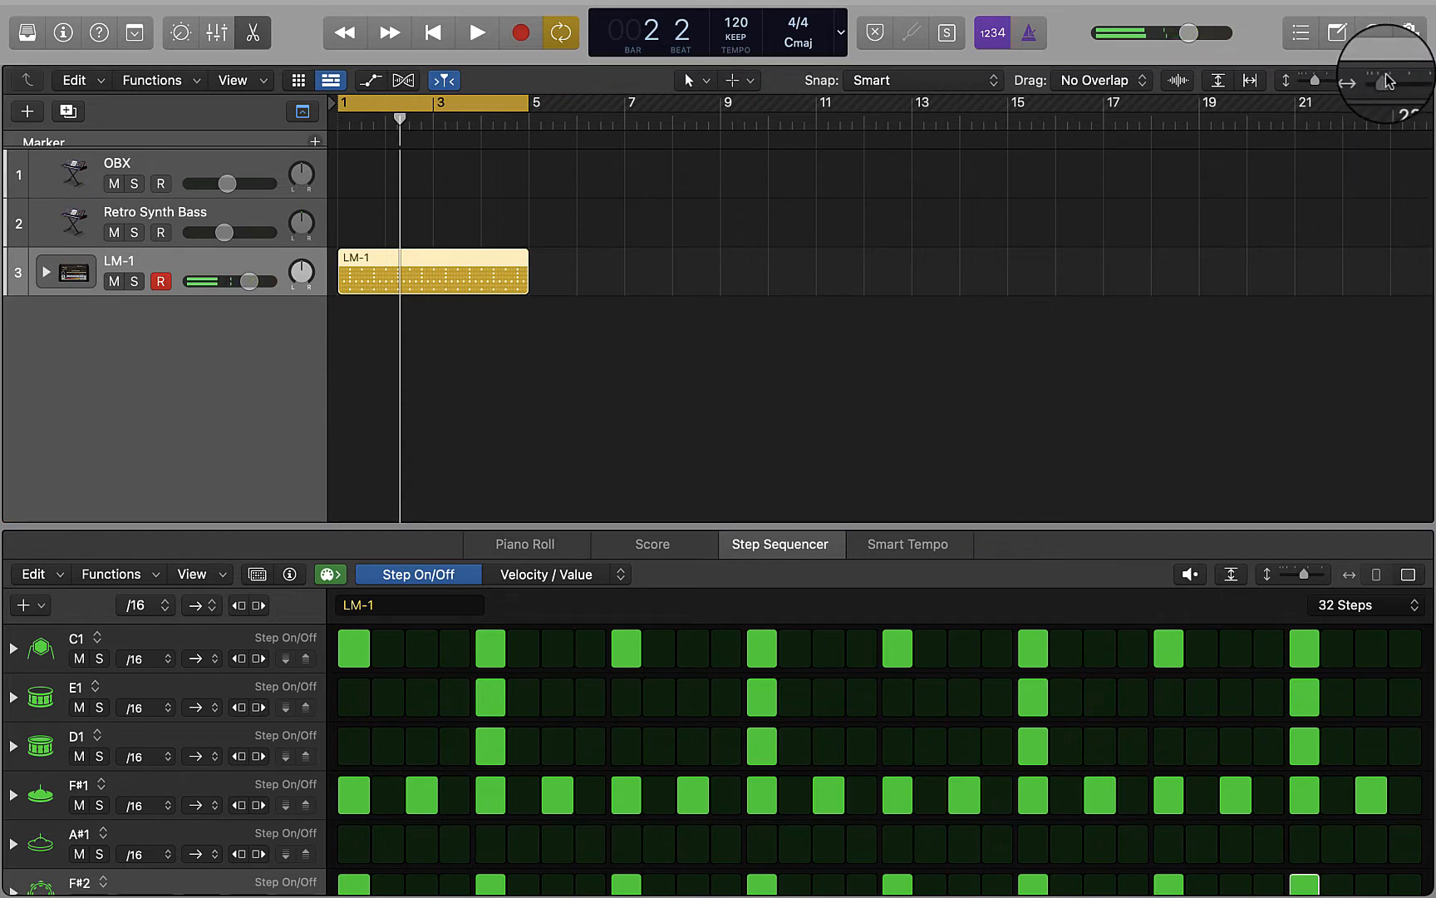
Step: Zoom the timeline in horizontally and play the LM-1 region from bar 1
left_click_drag(1384, 81, 1384, 86)
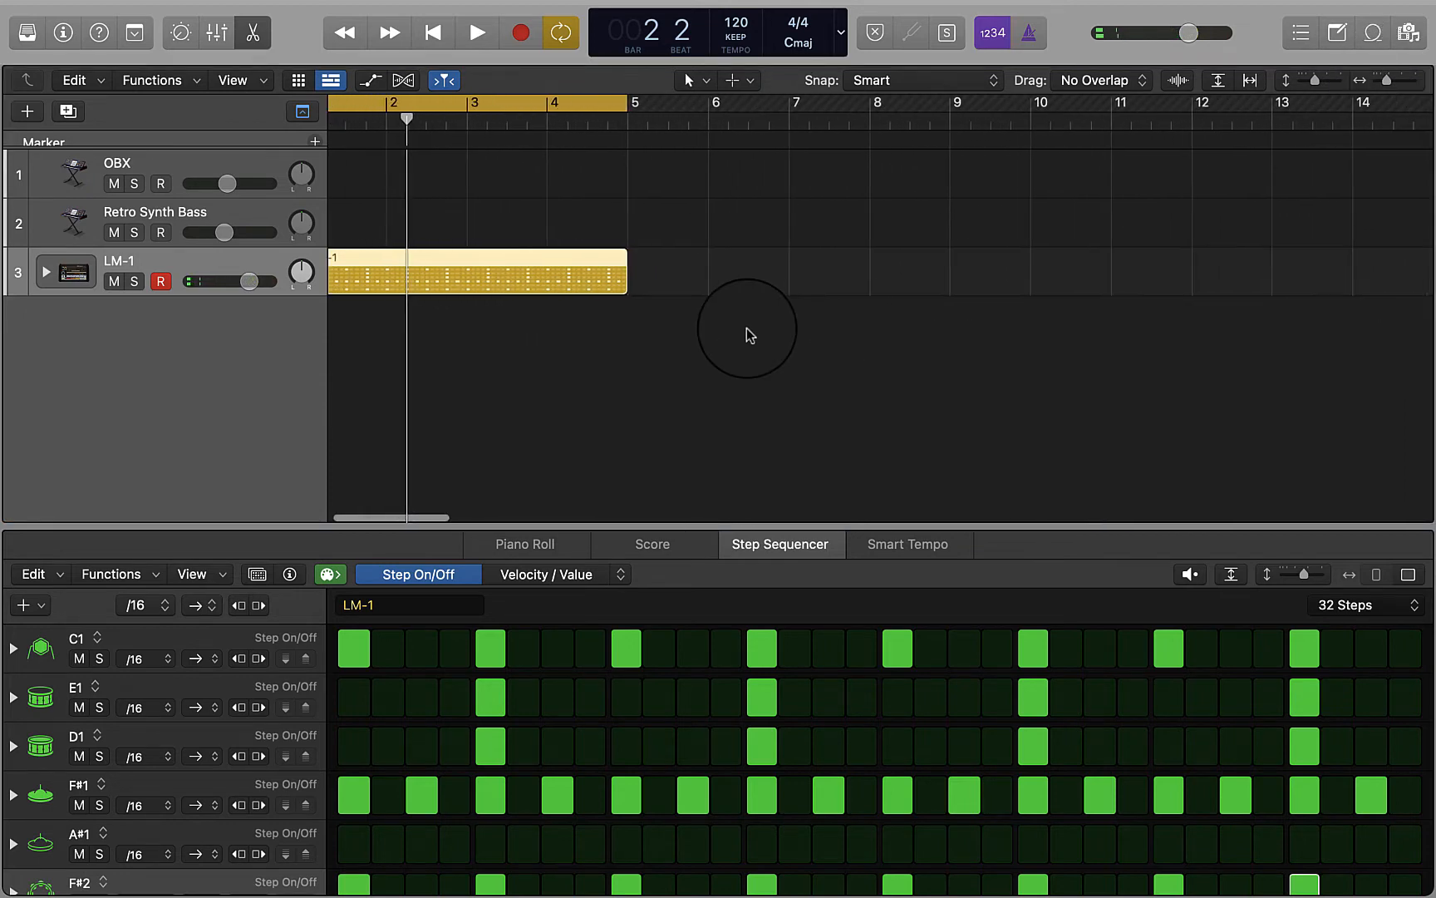
scroll(747, 327, "left", 2)
left_click(433, 32)
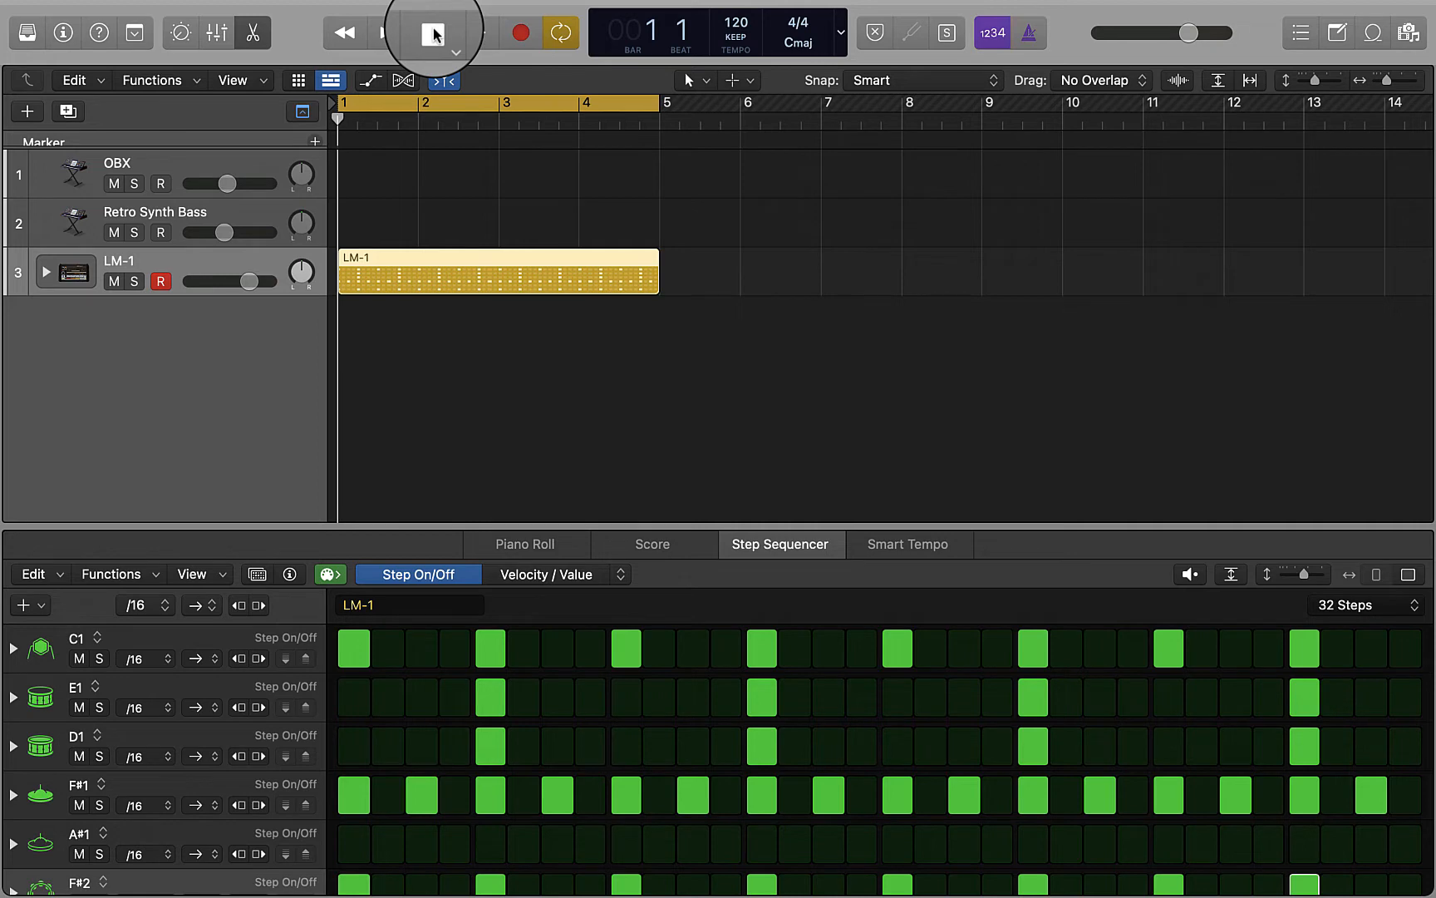
key("space")
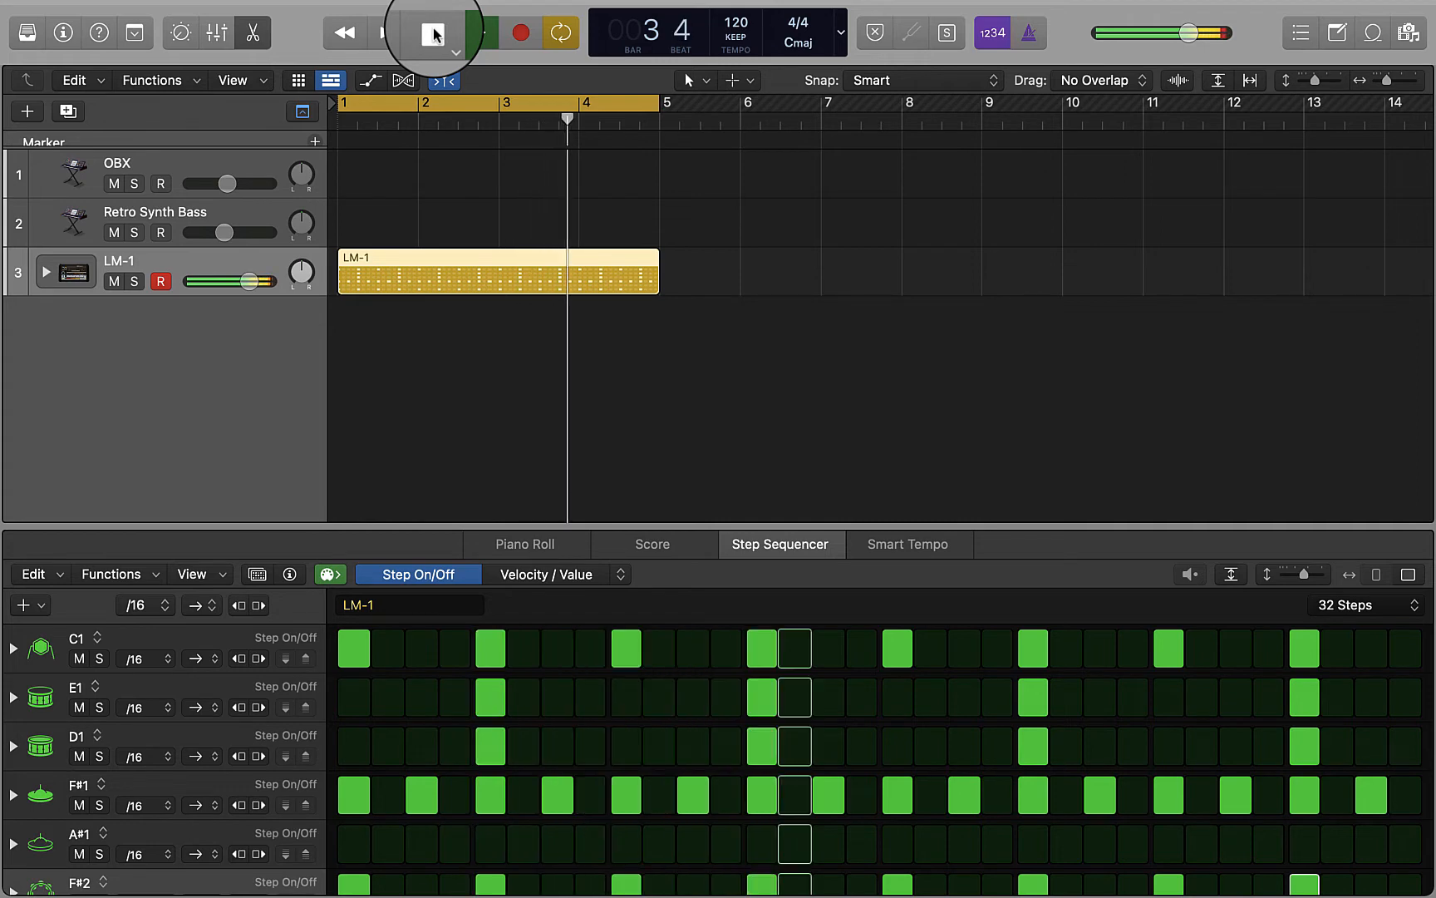
left_click(433, 33)
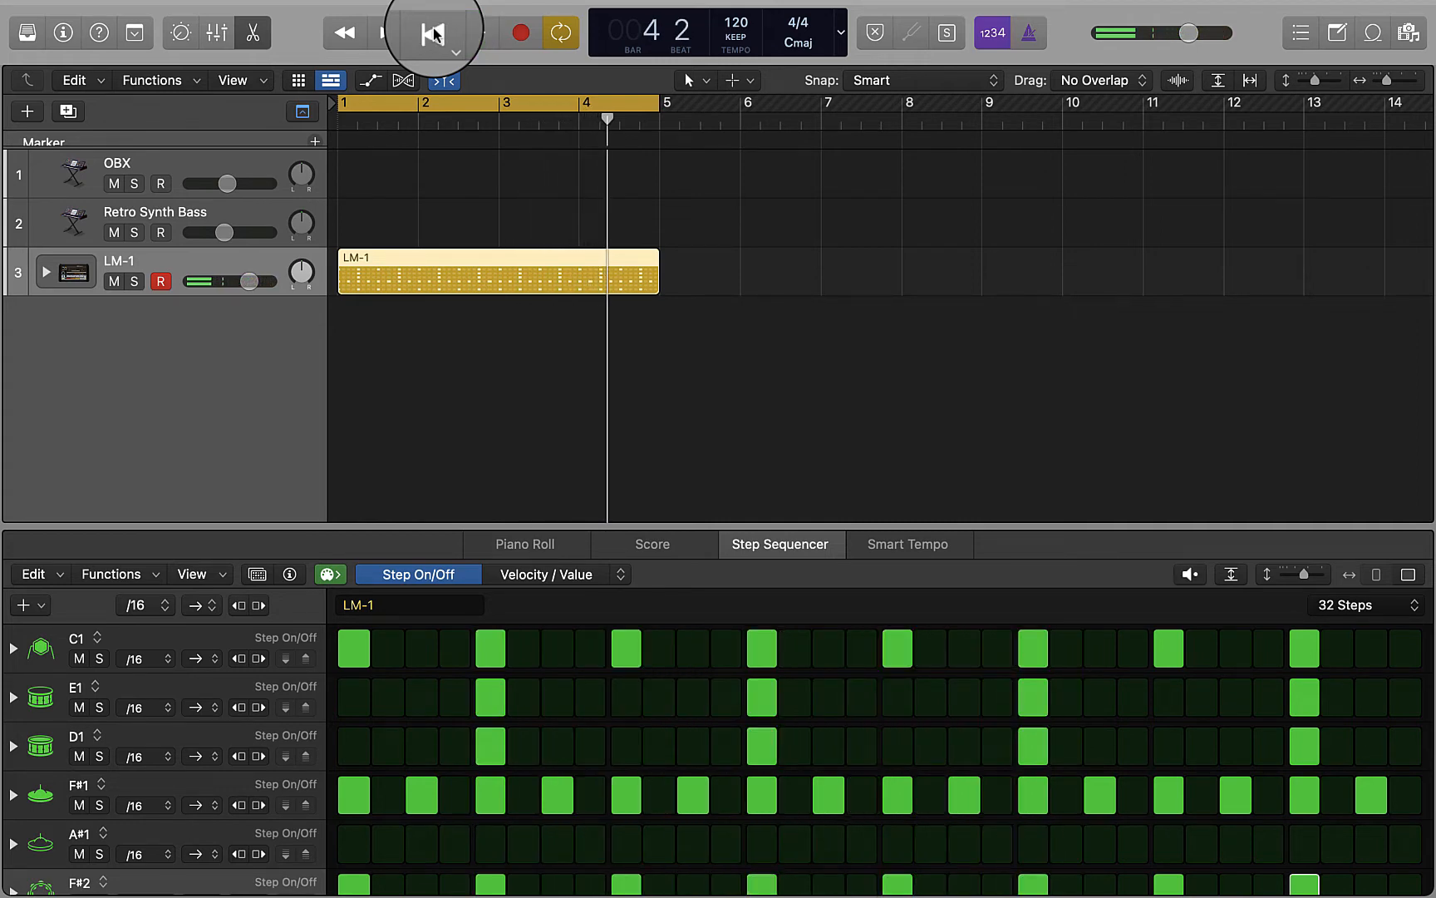
Step: Select the Retro Synth Bass track, with the playhead at bar 1, and open its on-screen keyboard
left_click(200, 230)
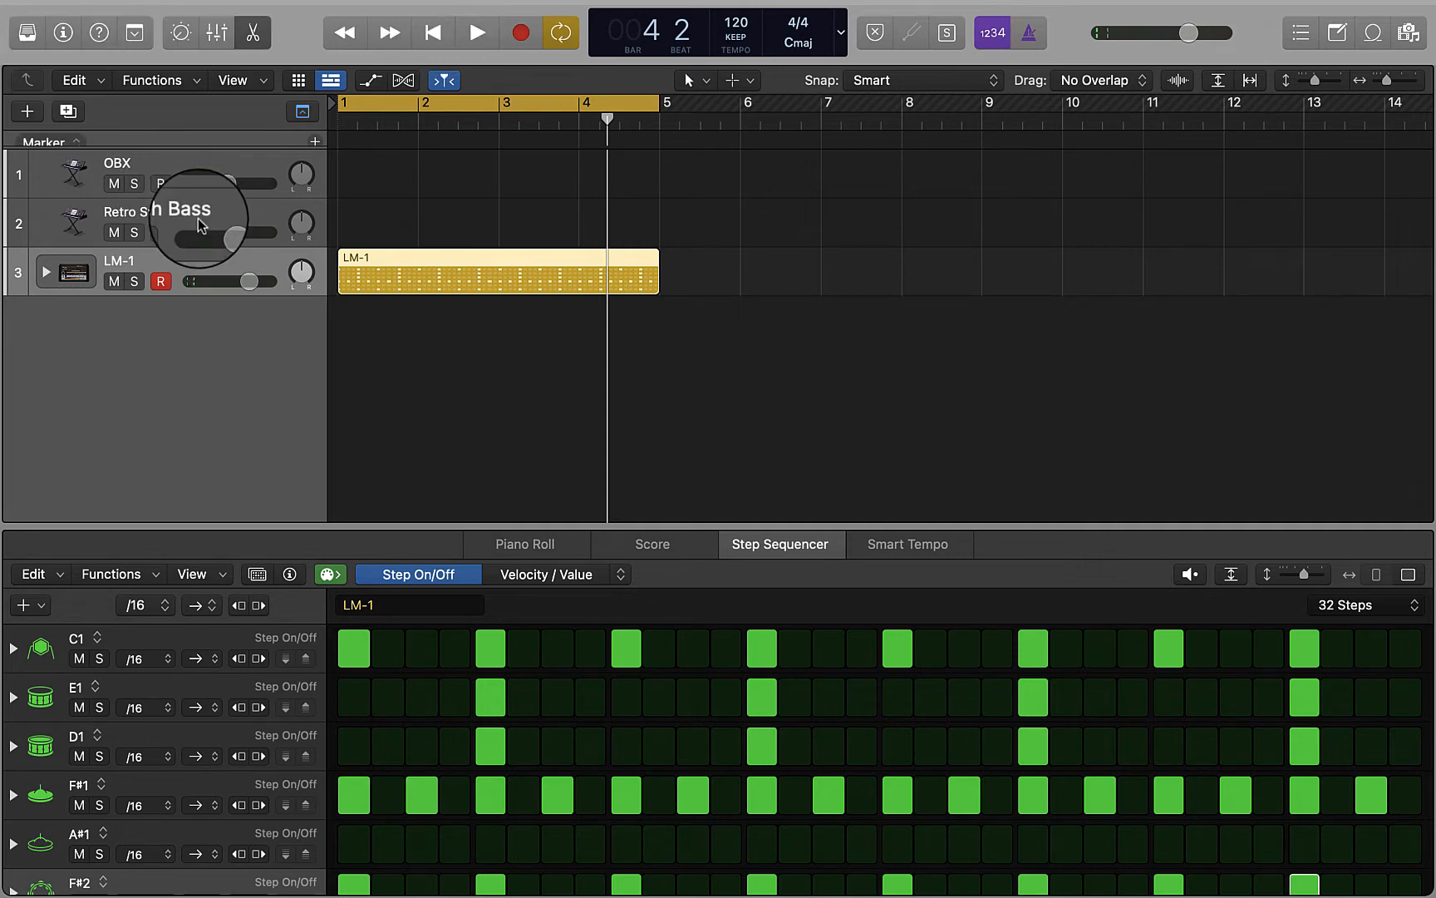
left_click(154, 212)
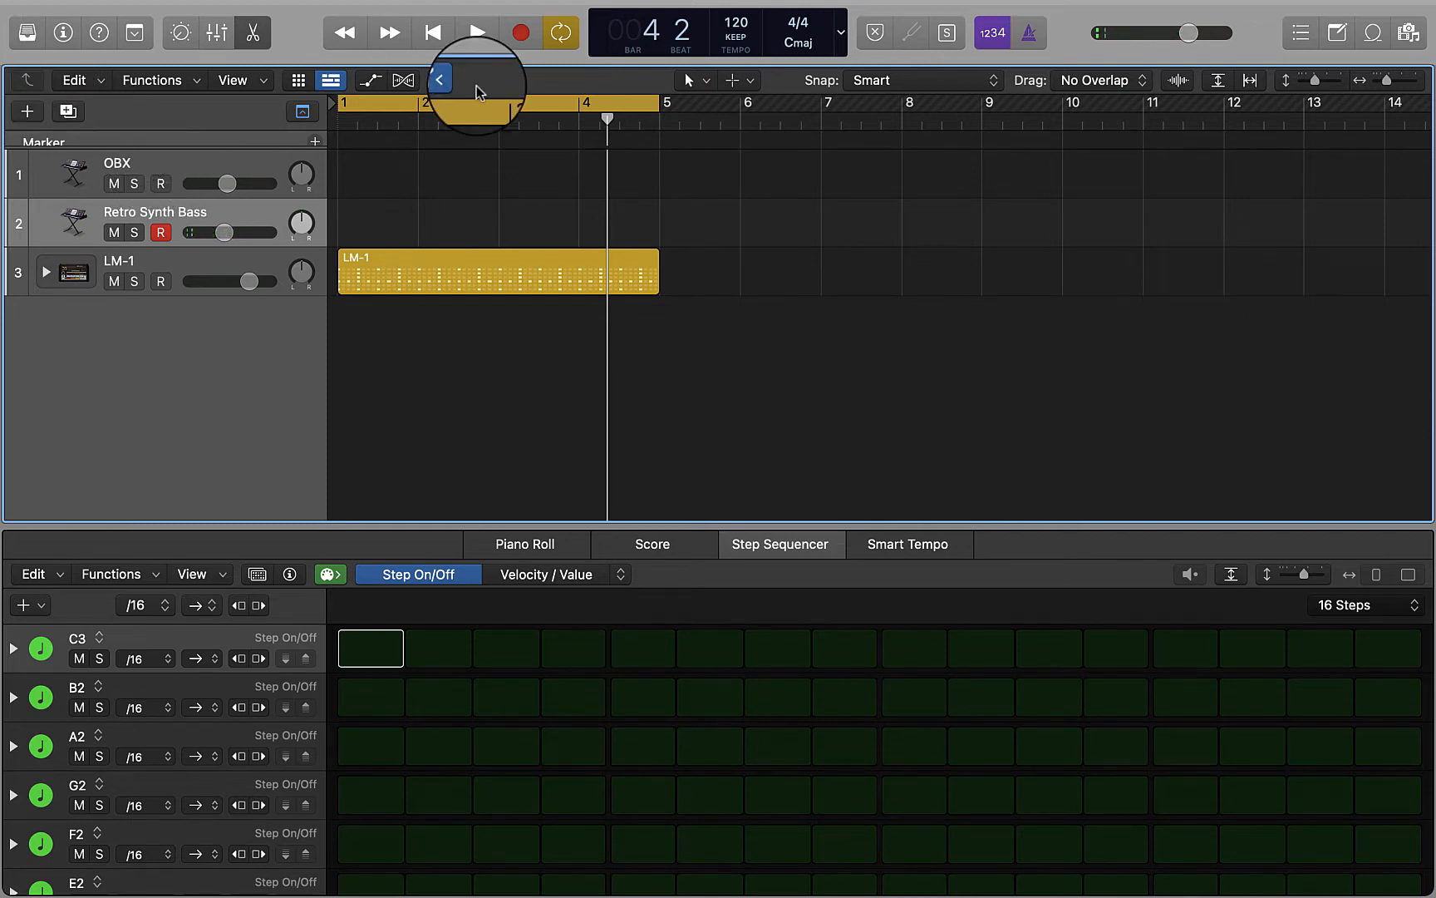
left_click(433, 38)
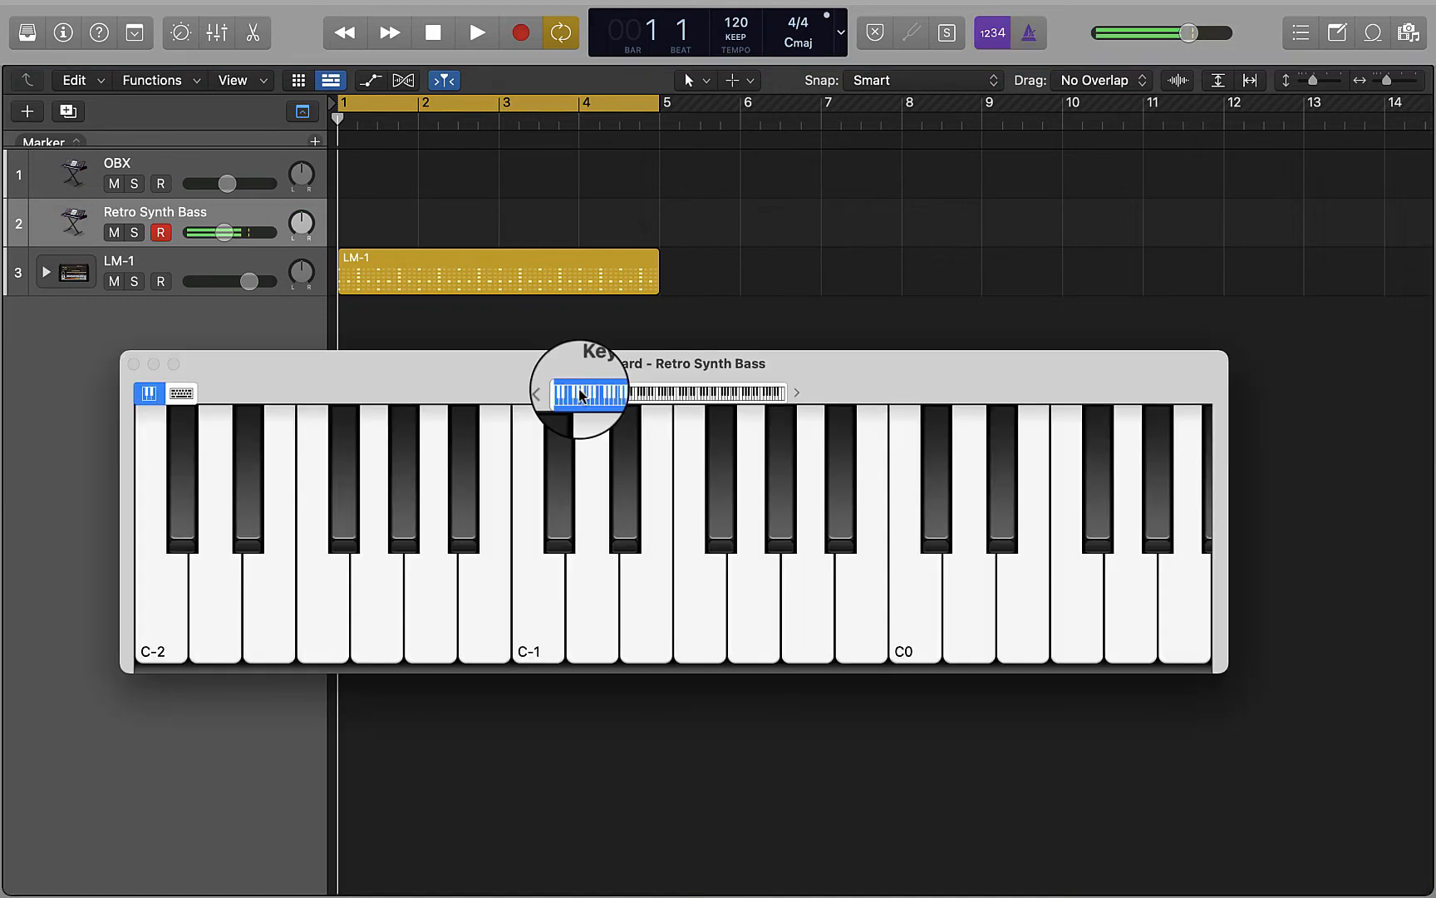
Step: Shift the on-screen keyboard to the C1 to C3 range and record the Retro Synth Bass part over bars 1 to 4
scroll(657, 545, "right", 10)
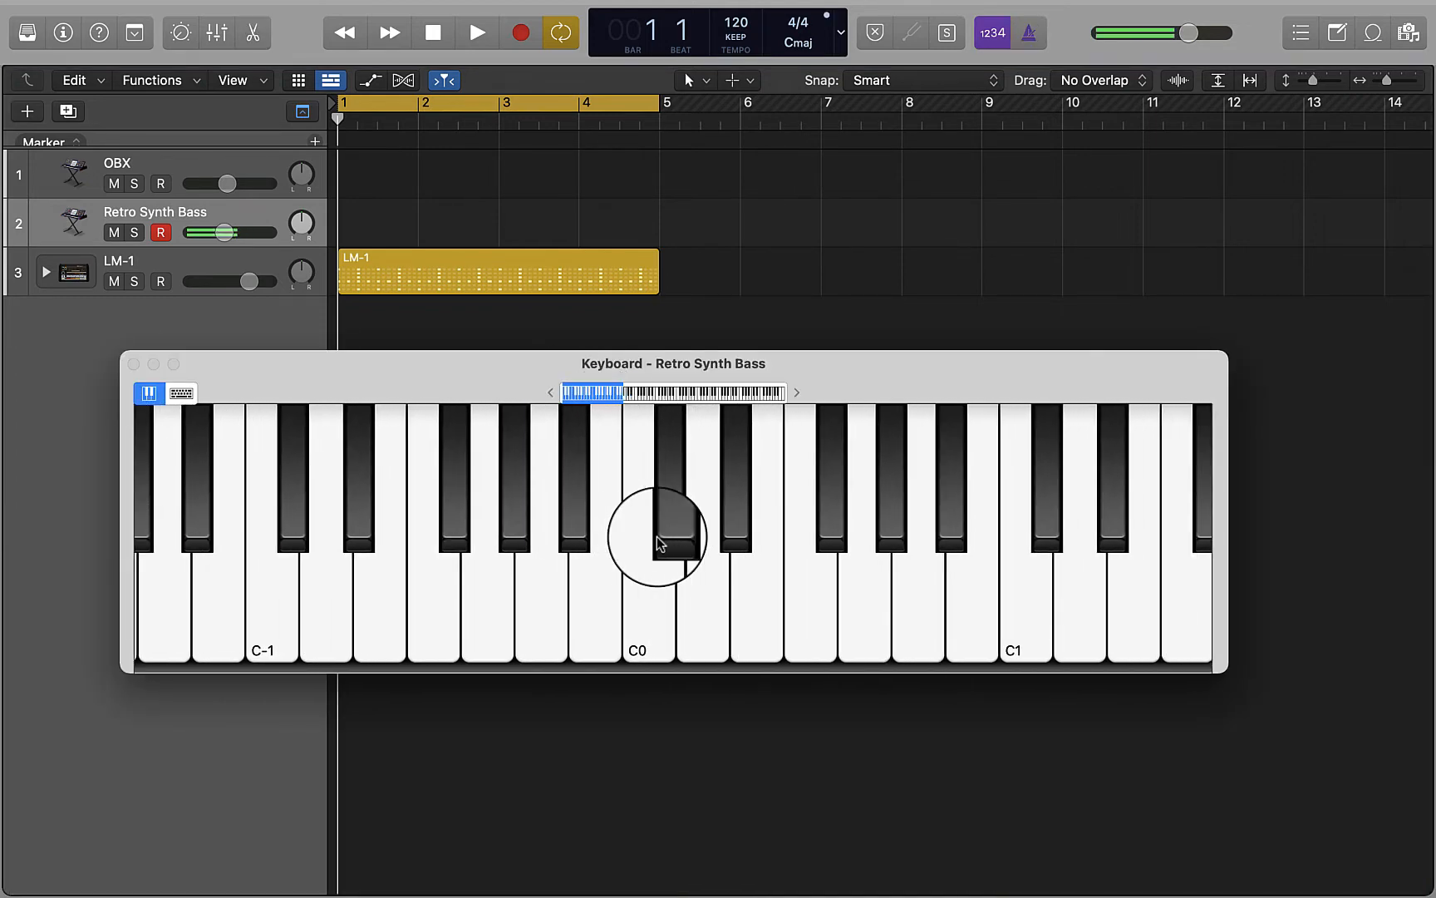
scroll(595, 540, "right", 5)
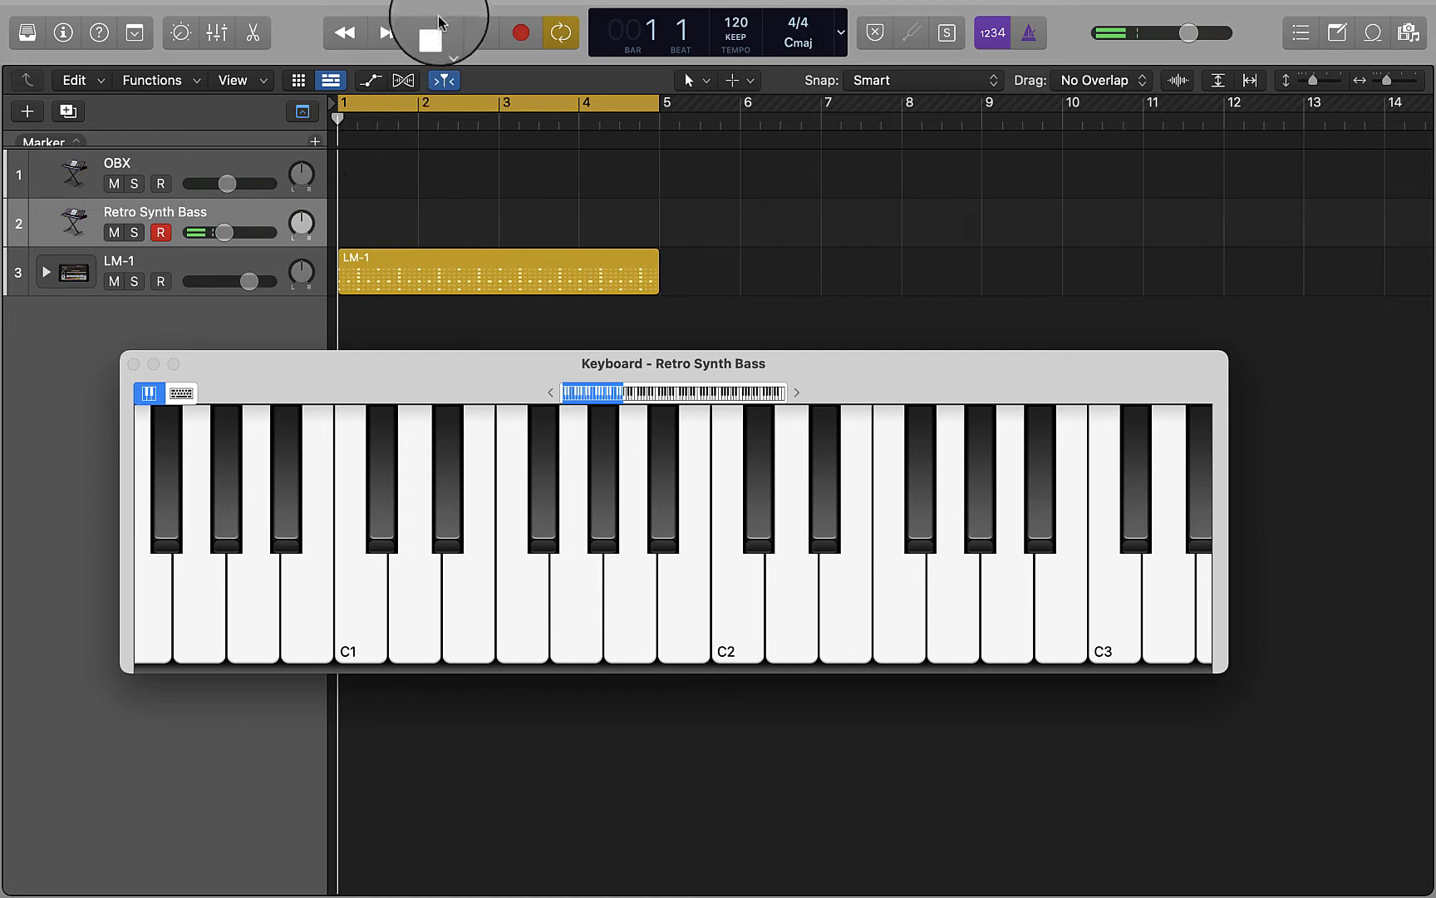
key("r")
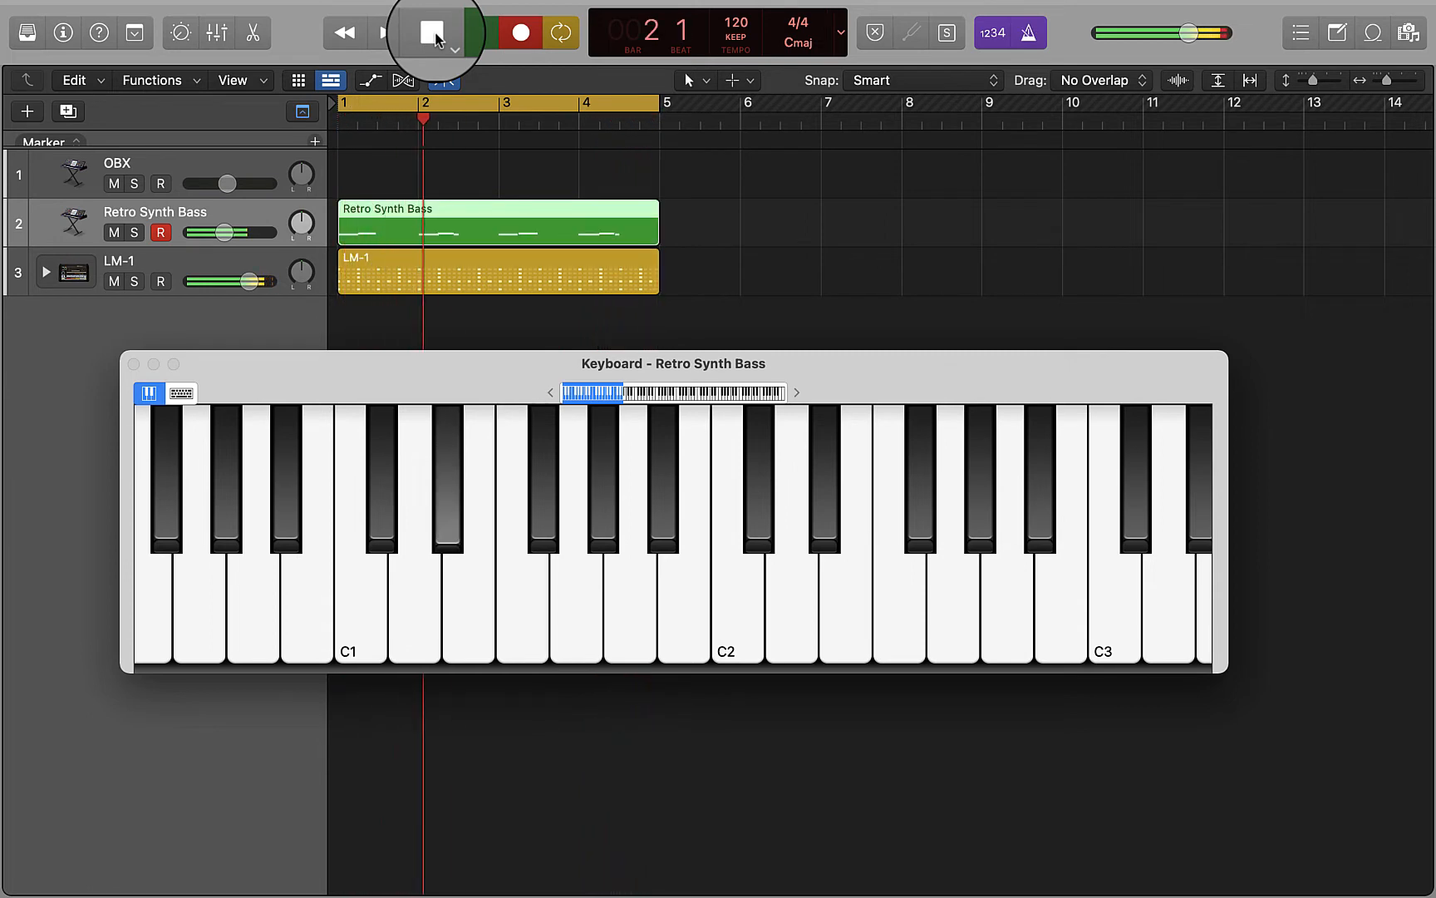
key("r")
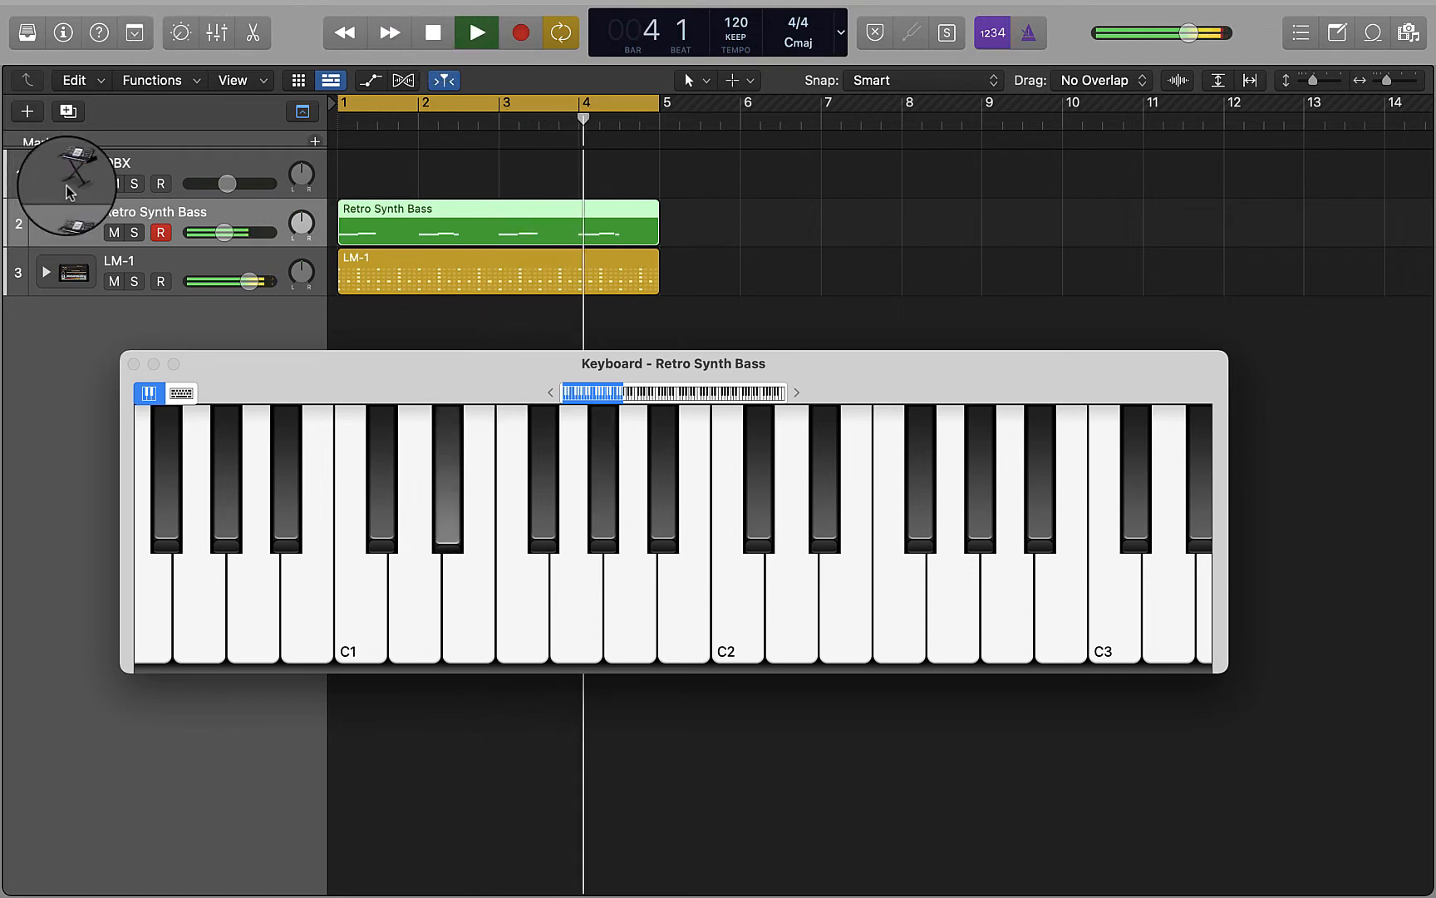
Step: Select the OBX track and record a four-bar part from bar 1 alongside the bass and drums
left_click(119, 167)
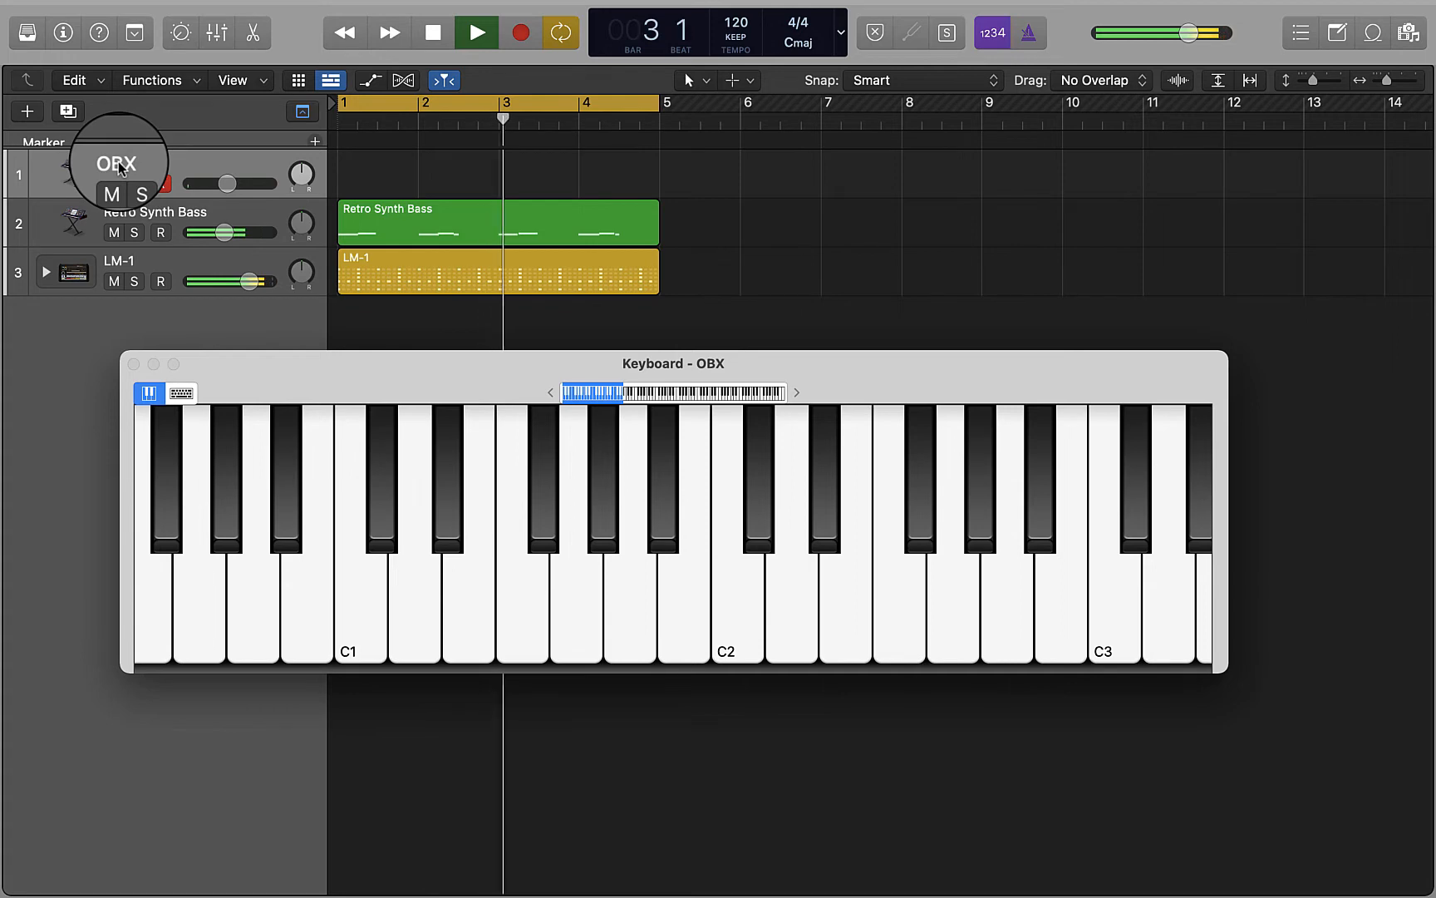
key("r")
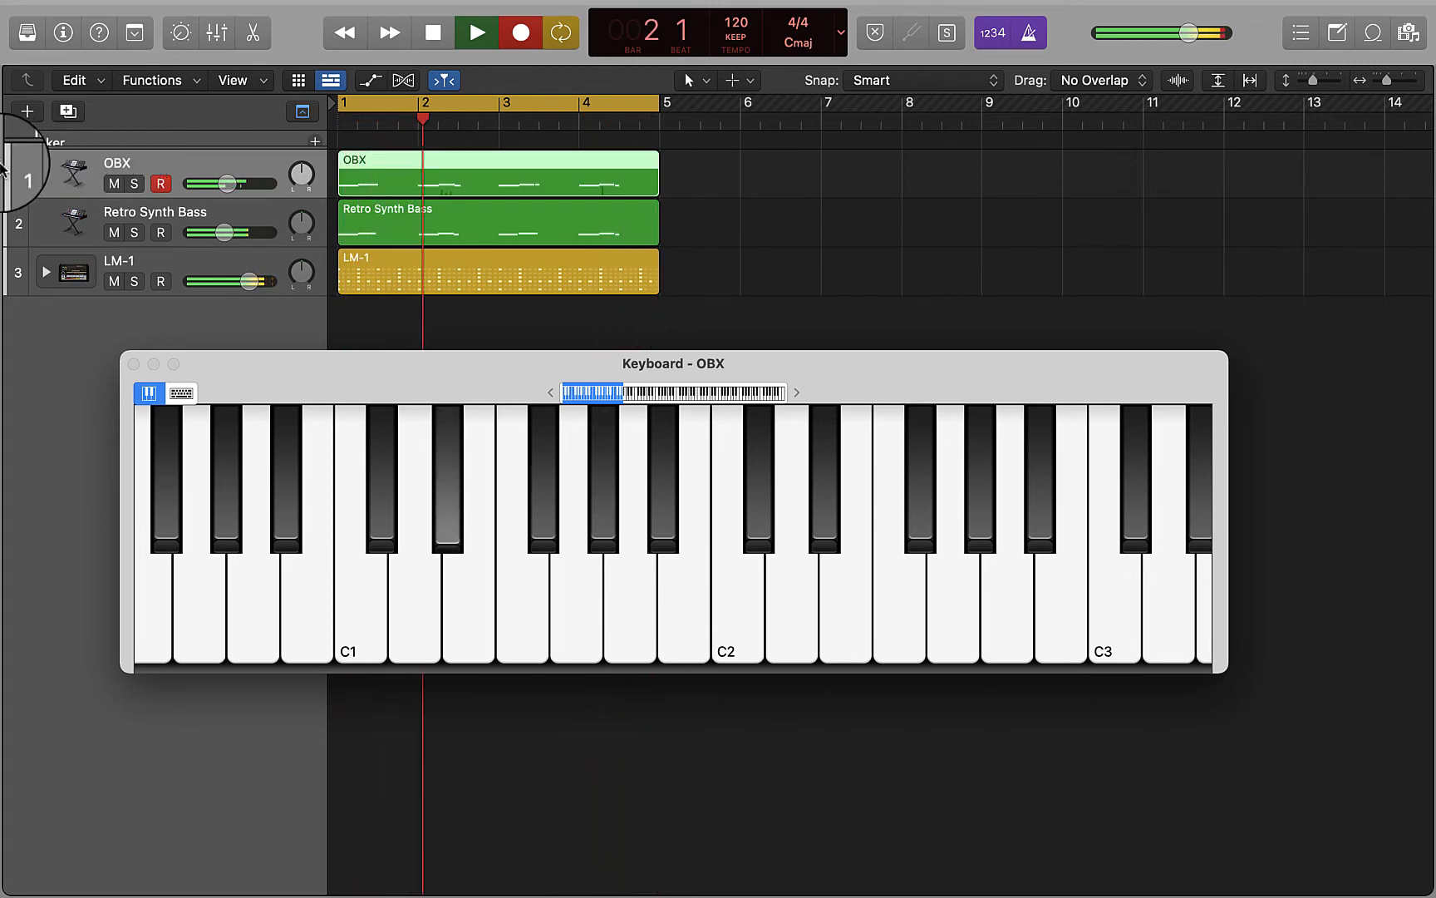
left_click(478, 43)
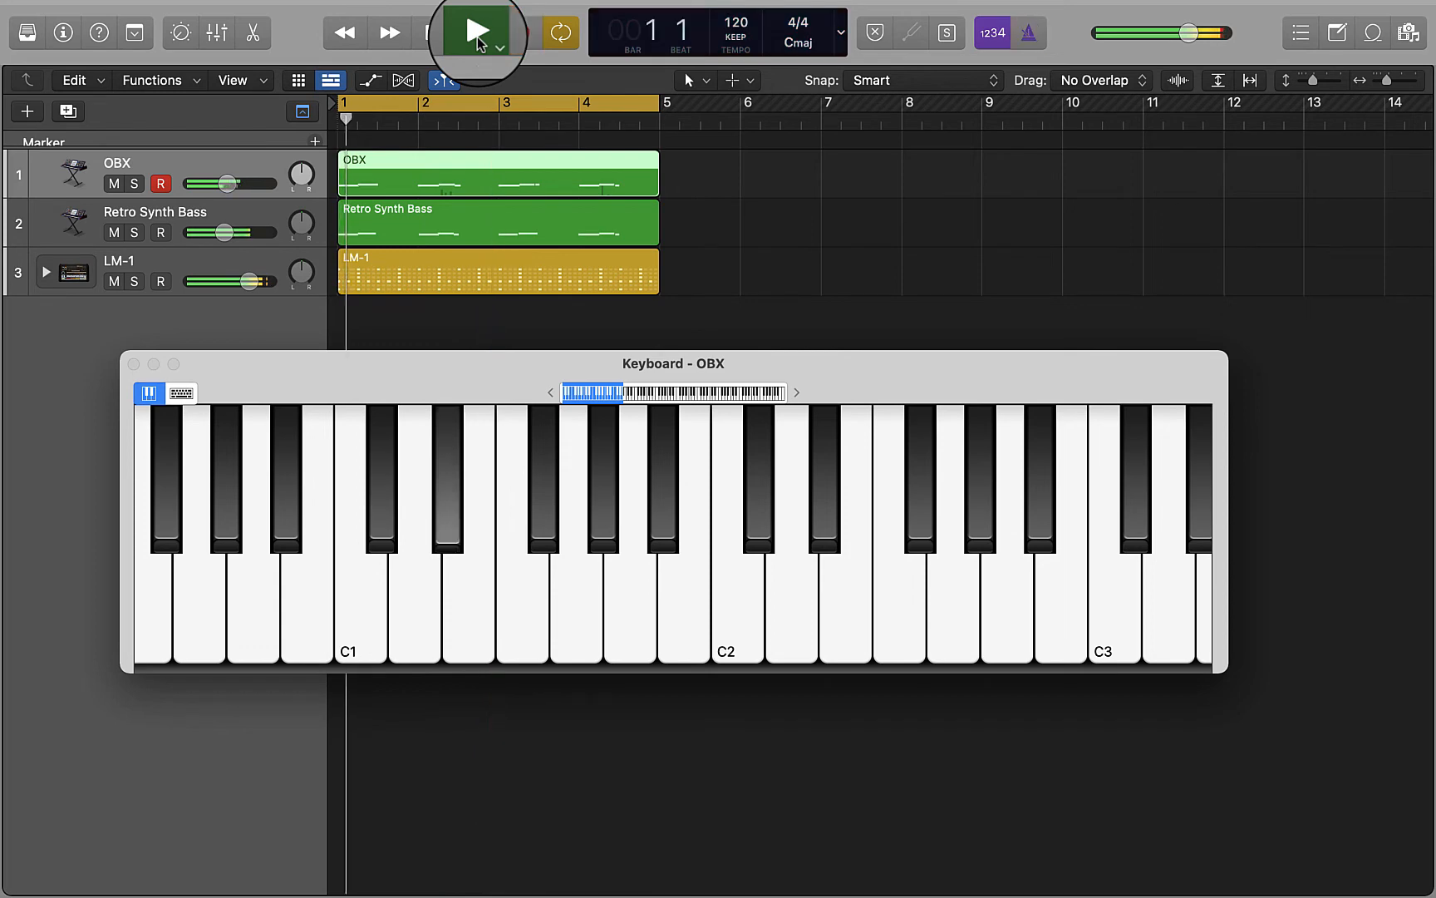
Step: Replay the looped OBX, Retro Synth Bass and LM-1 parts, stop playback, and close the on-screen keyboard
key("space")
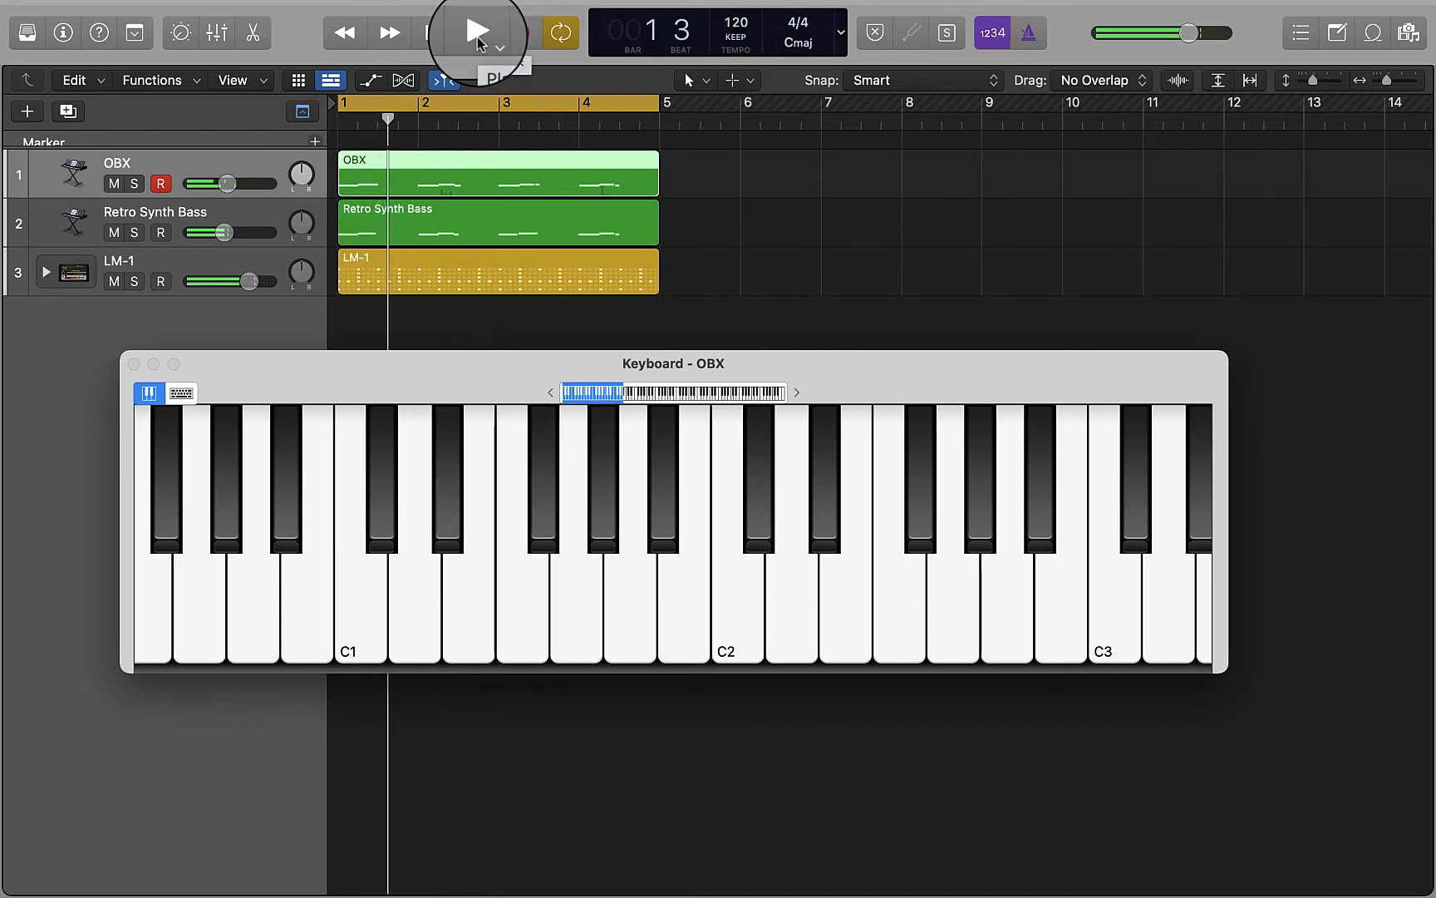
left_click(479, 42)
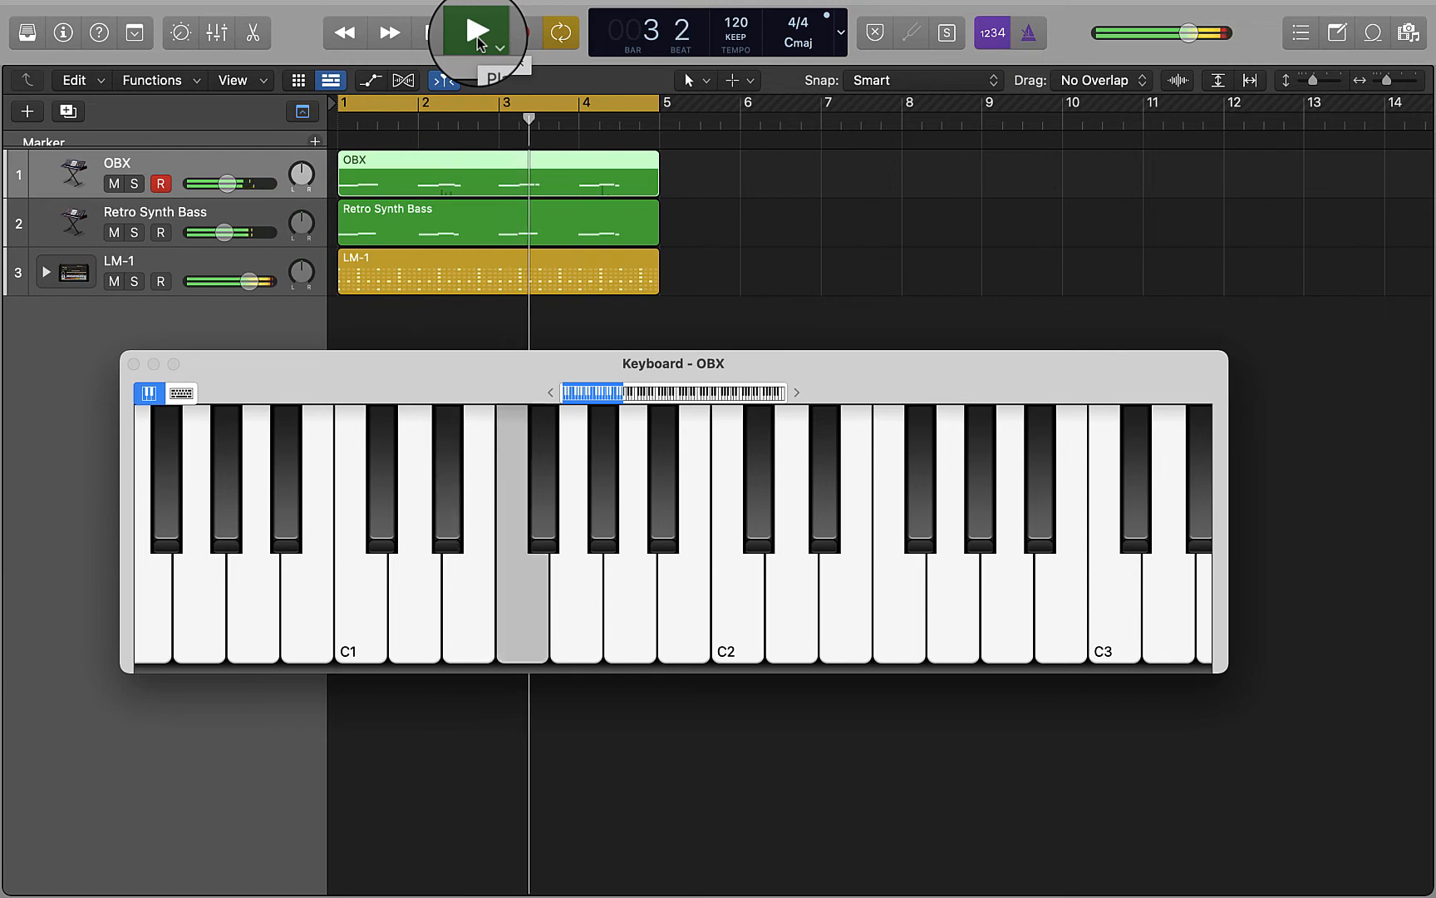
left_click(478, 40)
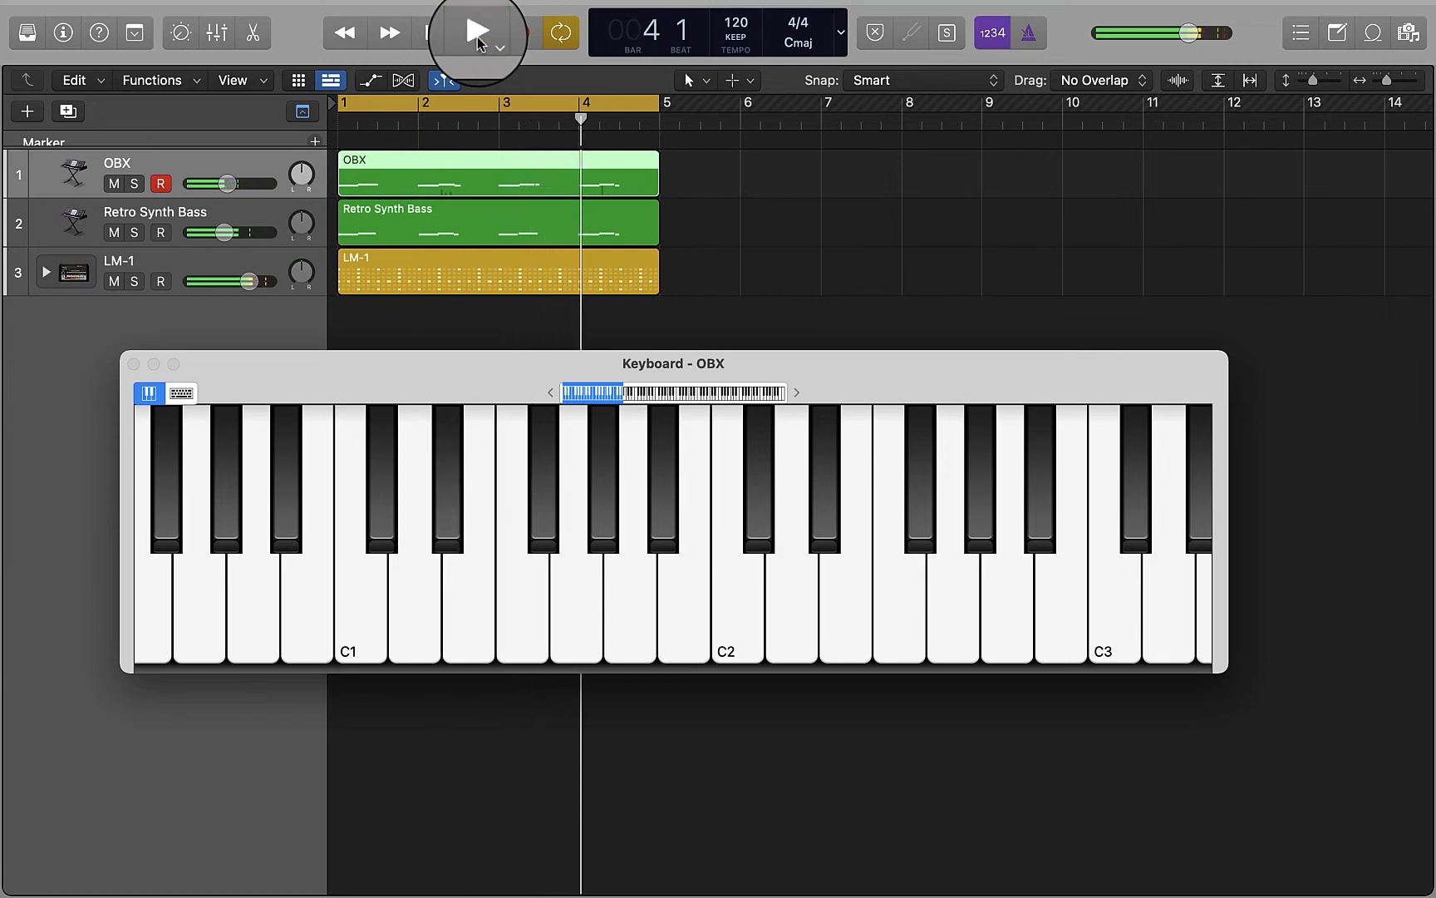
left_click(133, 361)
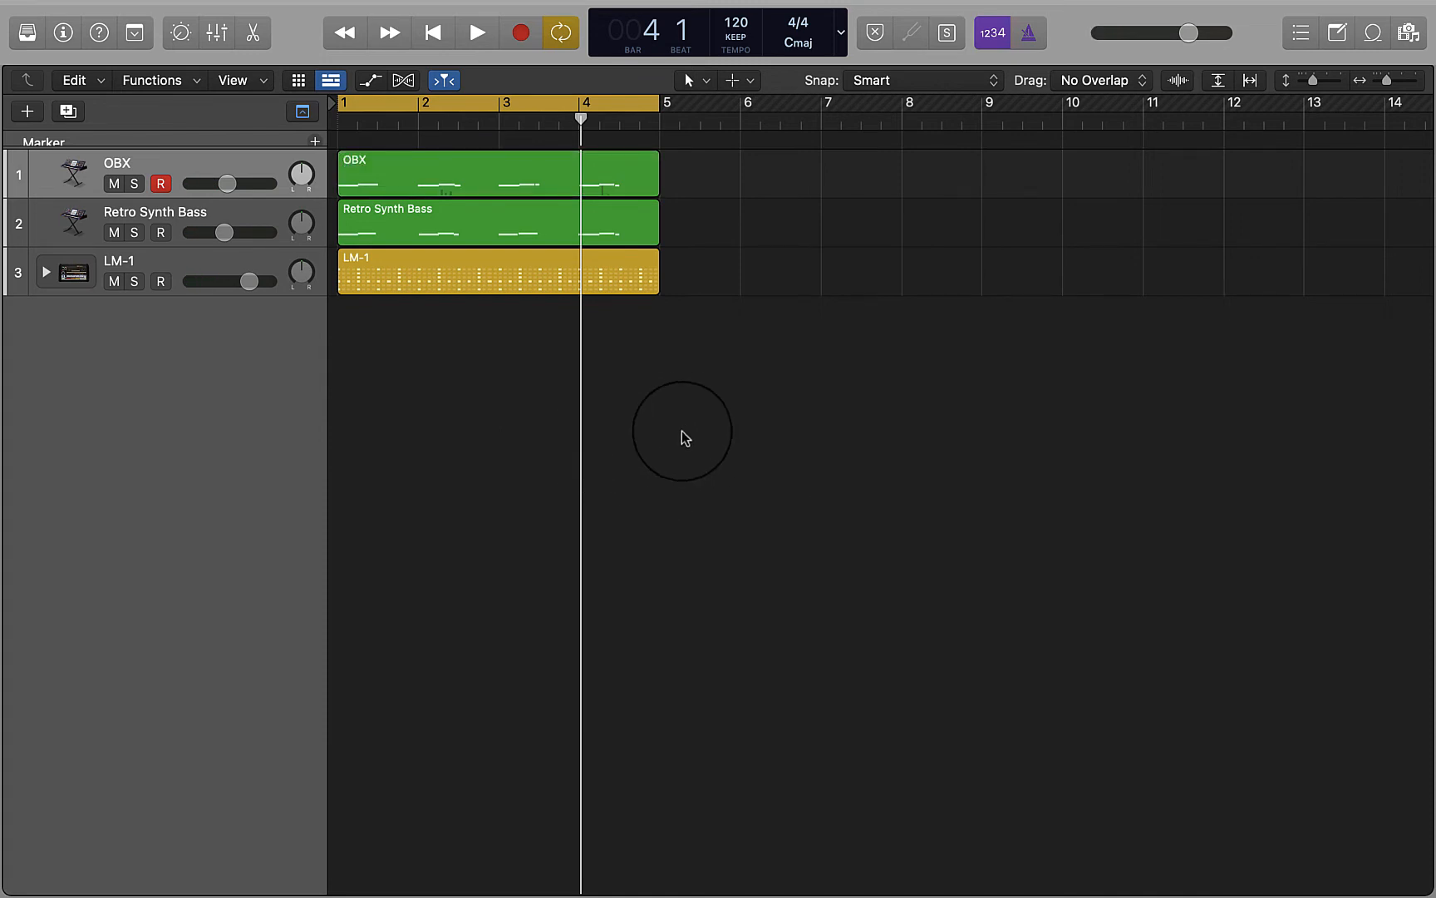
Step: Copy the four-bar OBX, Retro Synth Bass and LM-1 regions to bar 5, with cycle mode off and the playhead at bar 1
left_click_drag(692, 386, 357, 174)
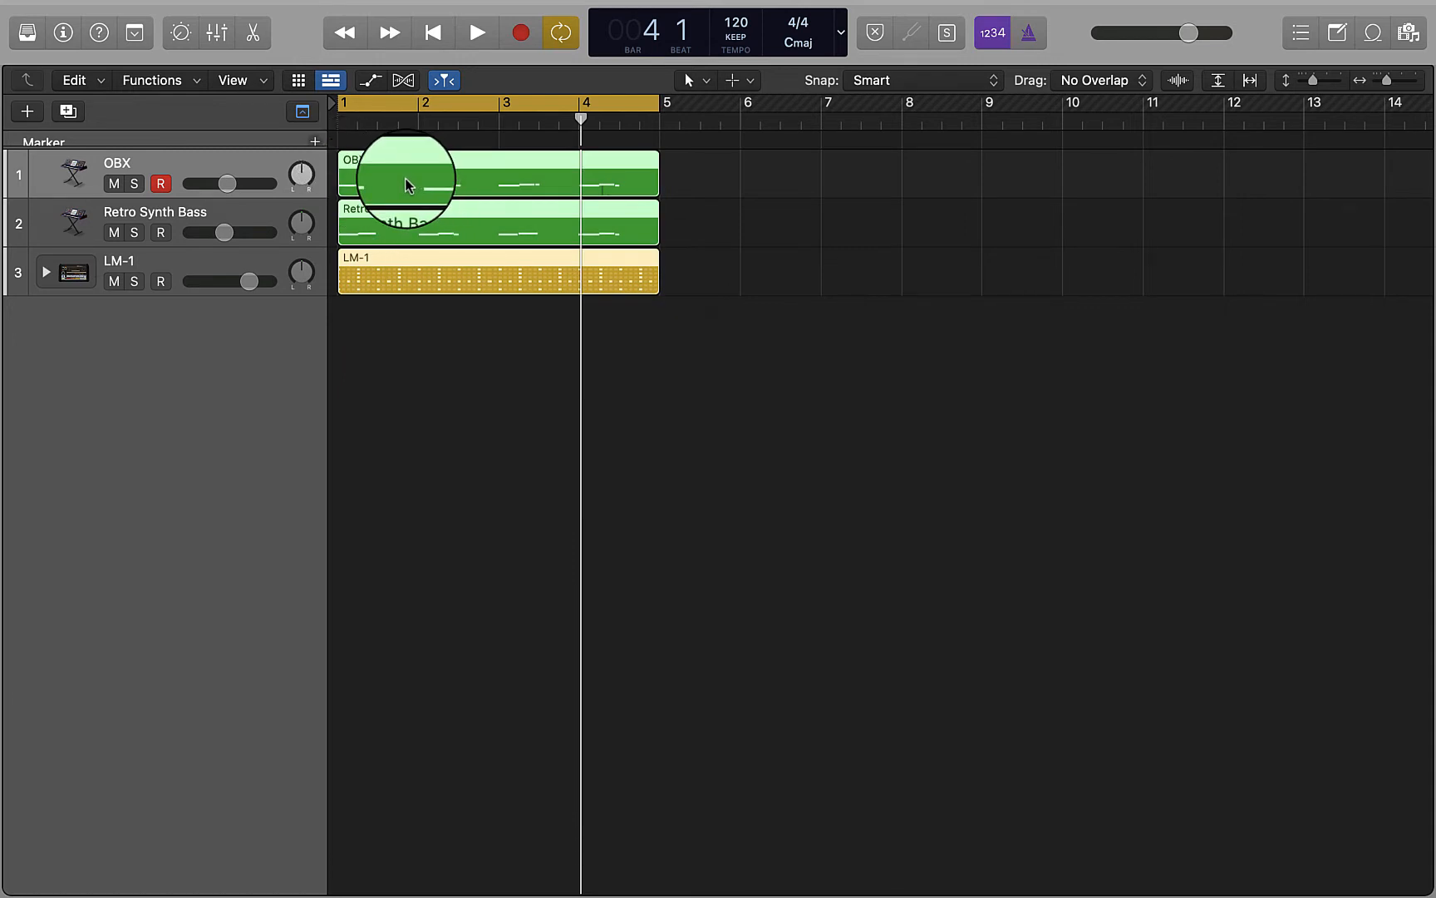
left_click_drag(407, 184, 733, 165)
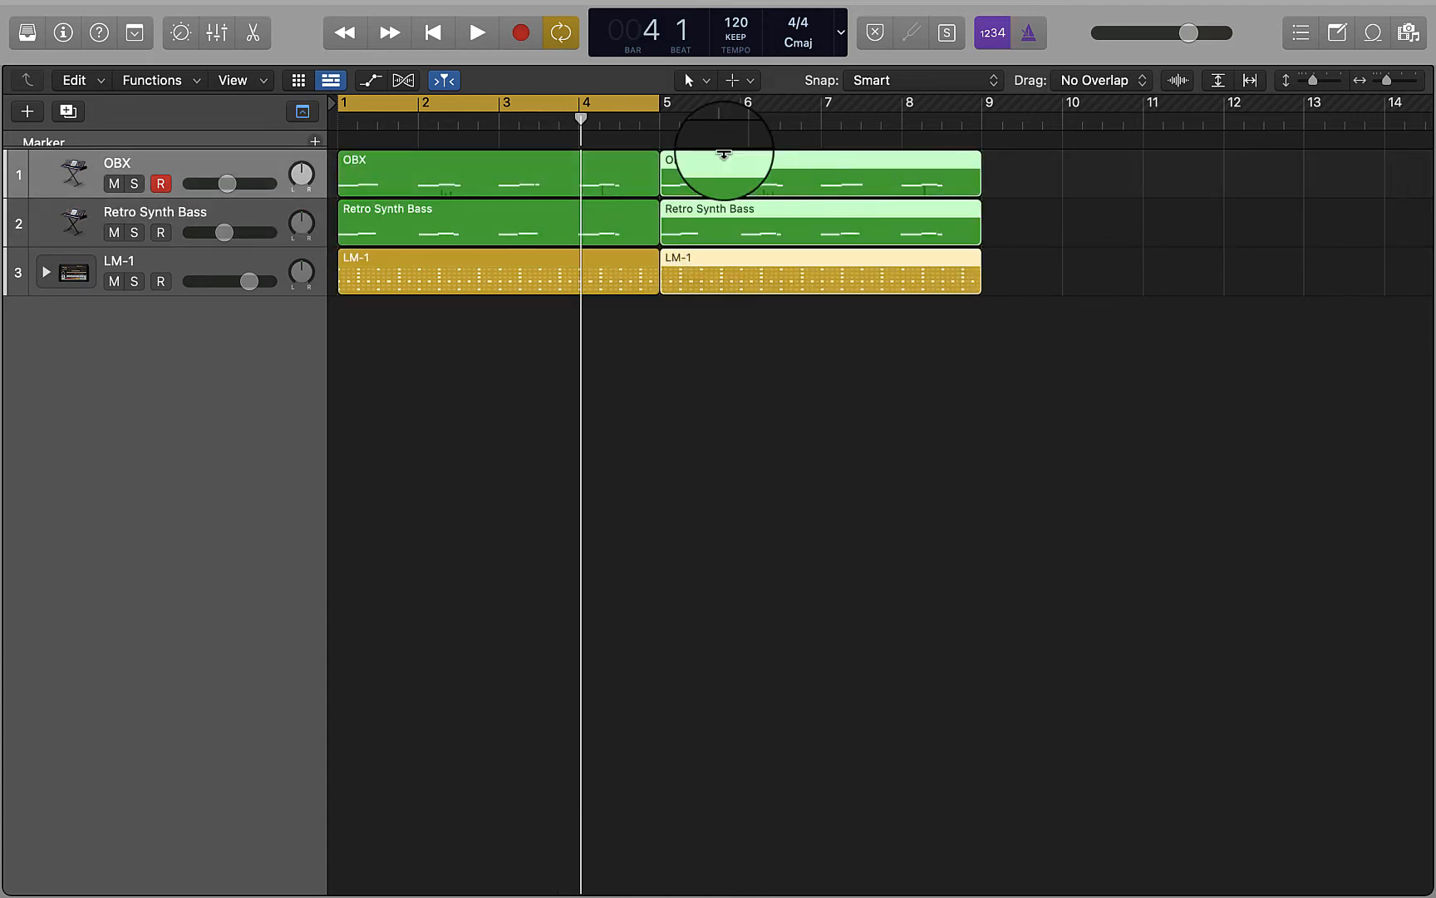
left_click(624, 121)
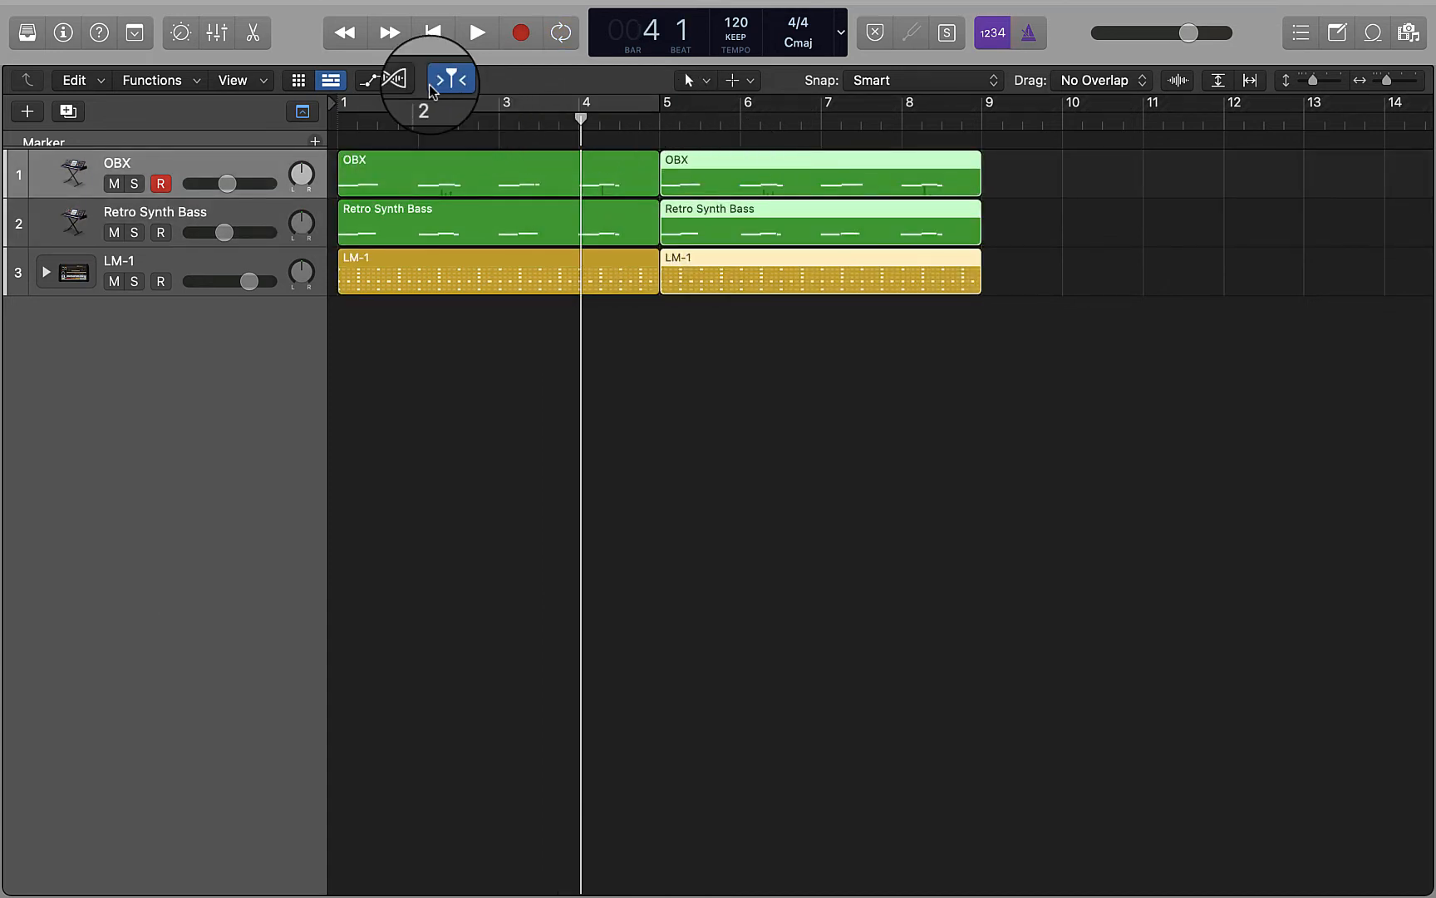
left_click(432, 39)
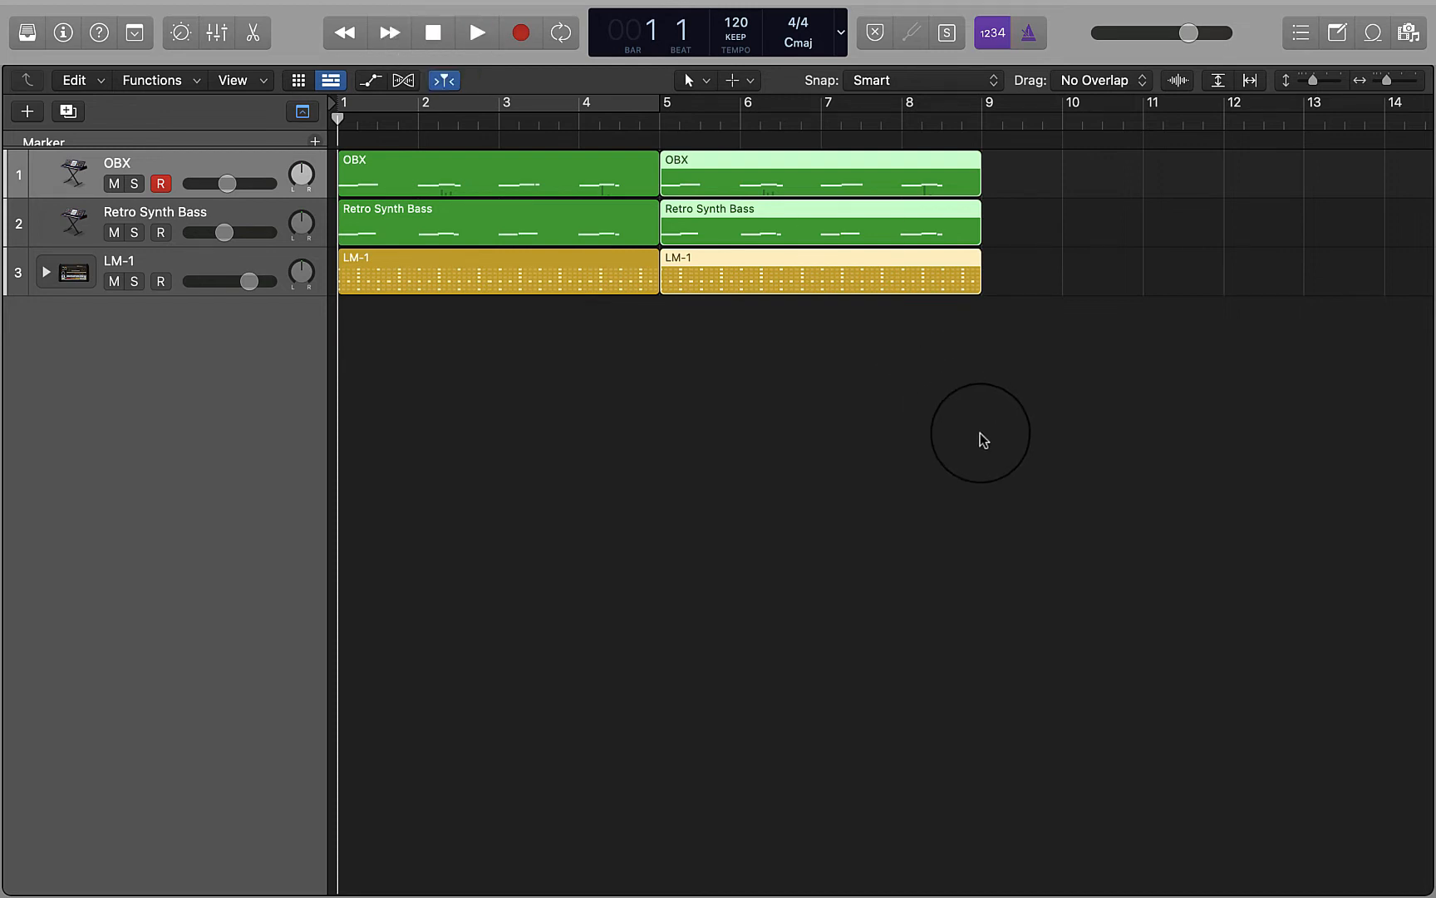
Step: Copy all regions in bars 1 to 8 on the three tracks to bar 9
left_click_drag(981, 438, 1065, 181)
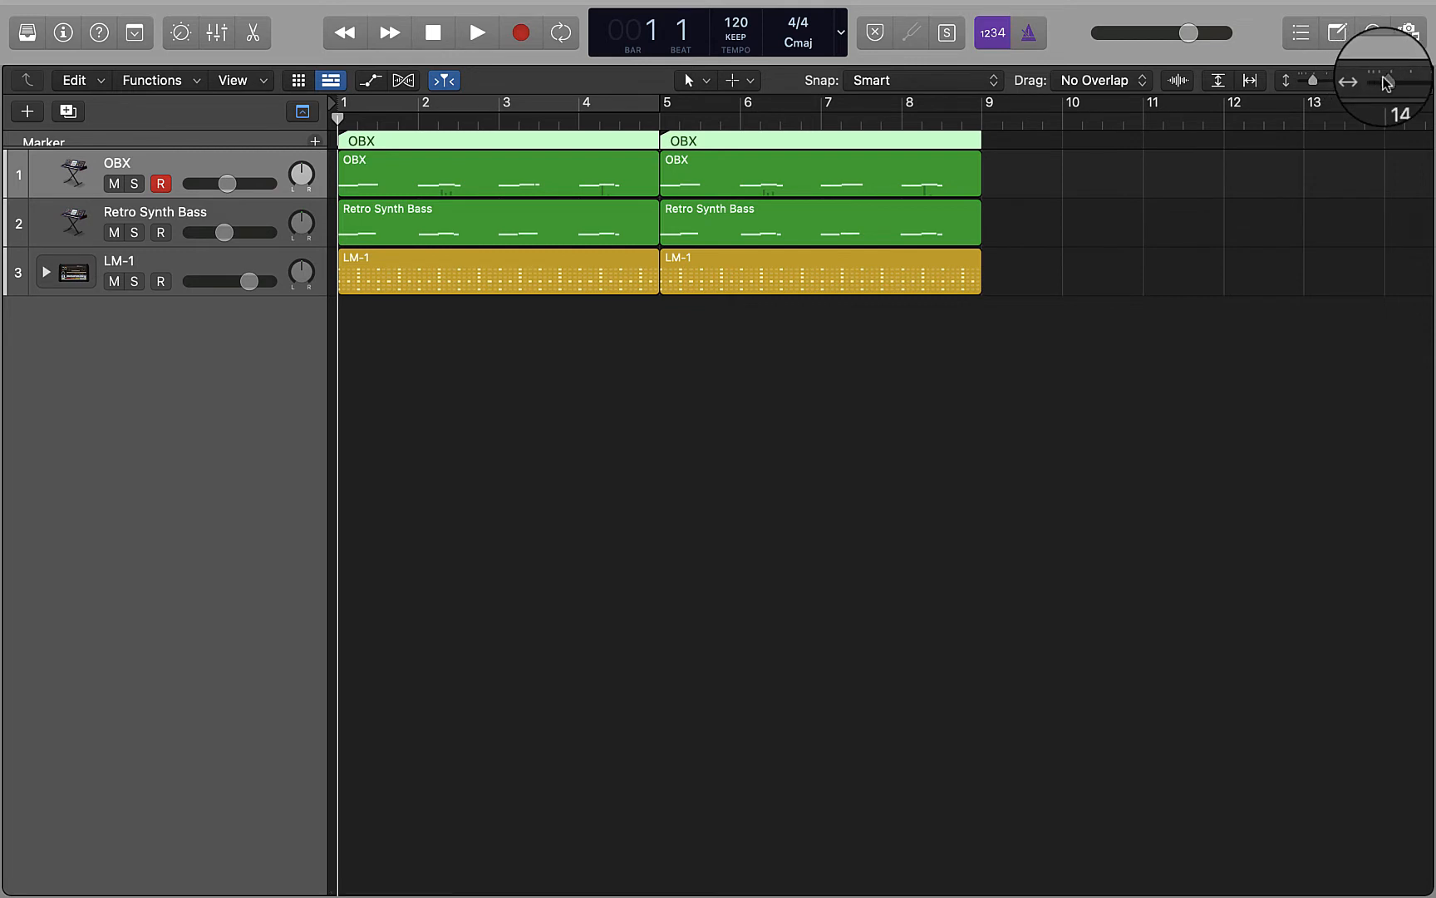
left_click_drag(1386, 82, 1380, 80)
left_click_drag(747, 398, 385, 157)
left_click(617, 405)
left_click_drag(666, 408, 711, 161)
left_click_drag(696, 166, 697, 163)
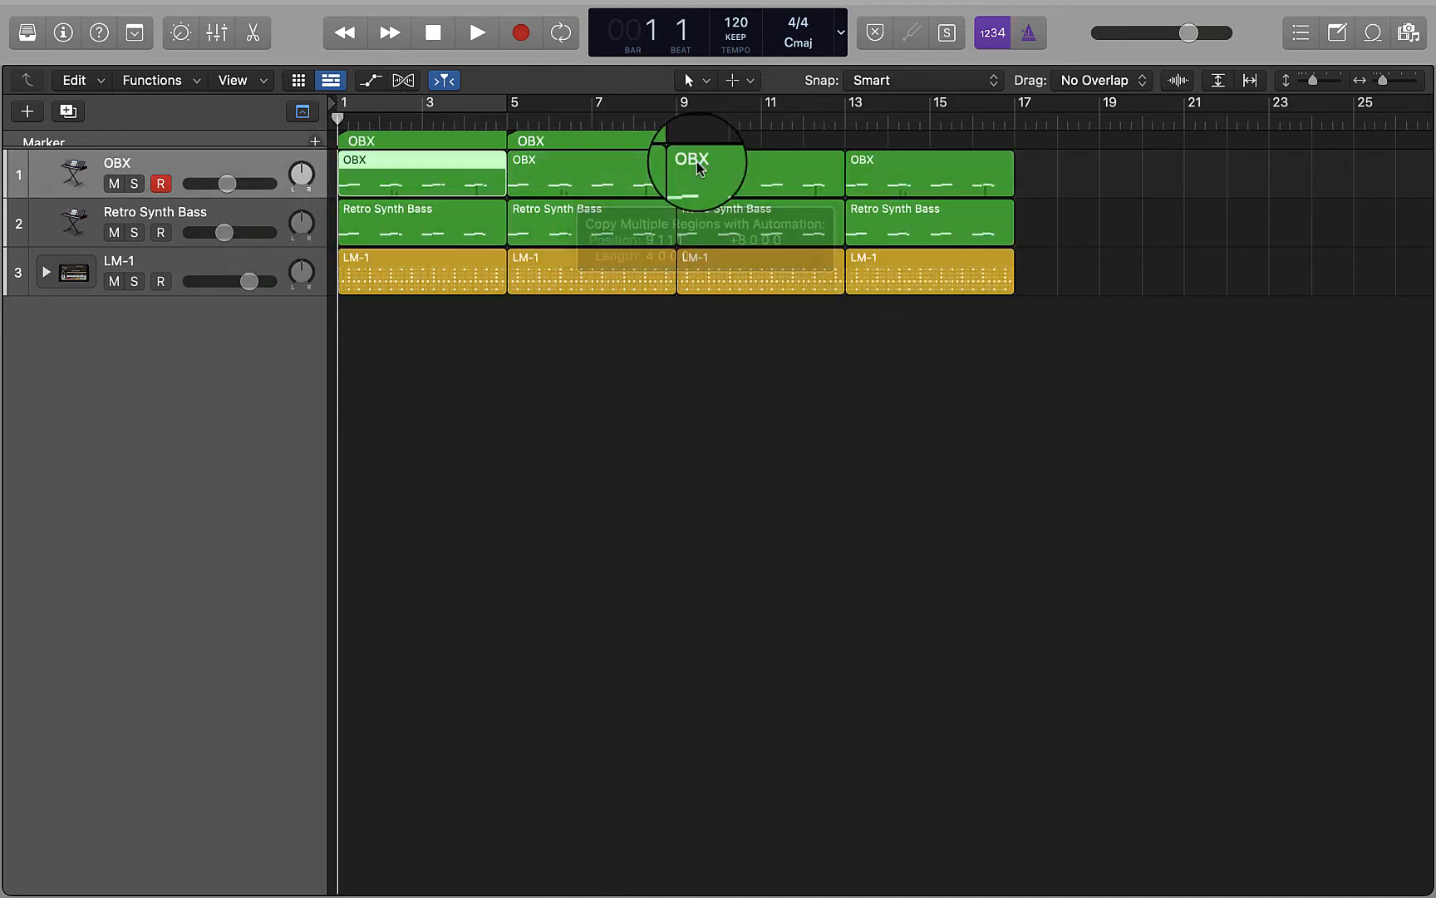
Step: Delete both OBX markers from the Marker track
left_click(718, 343)
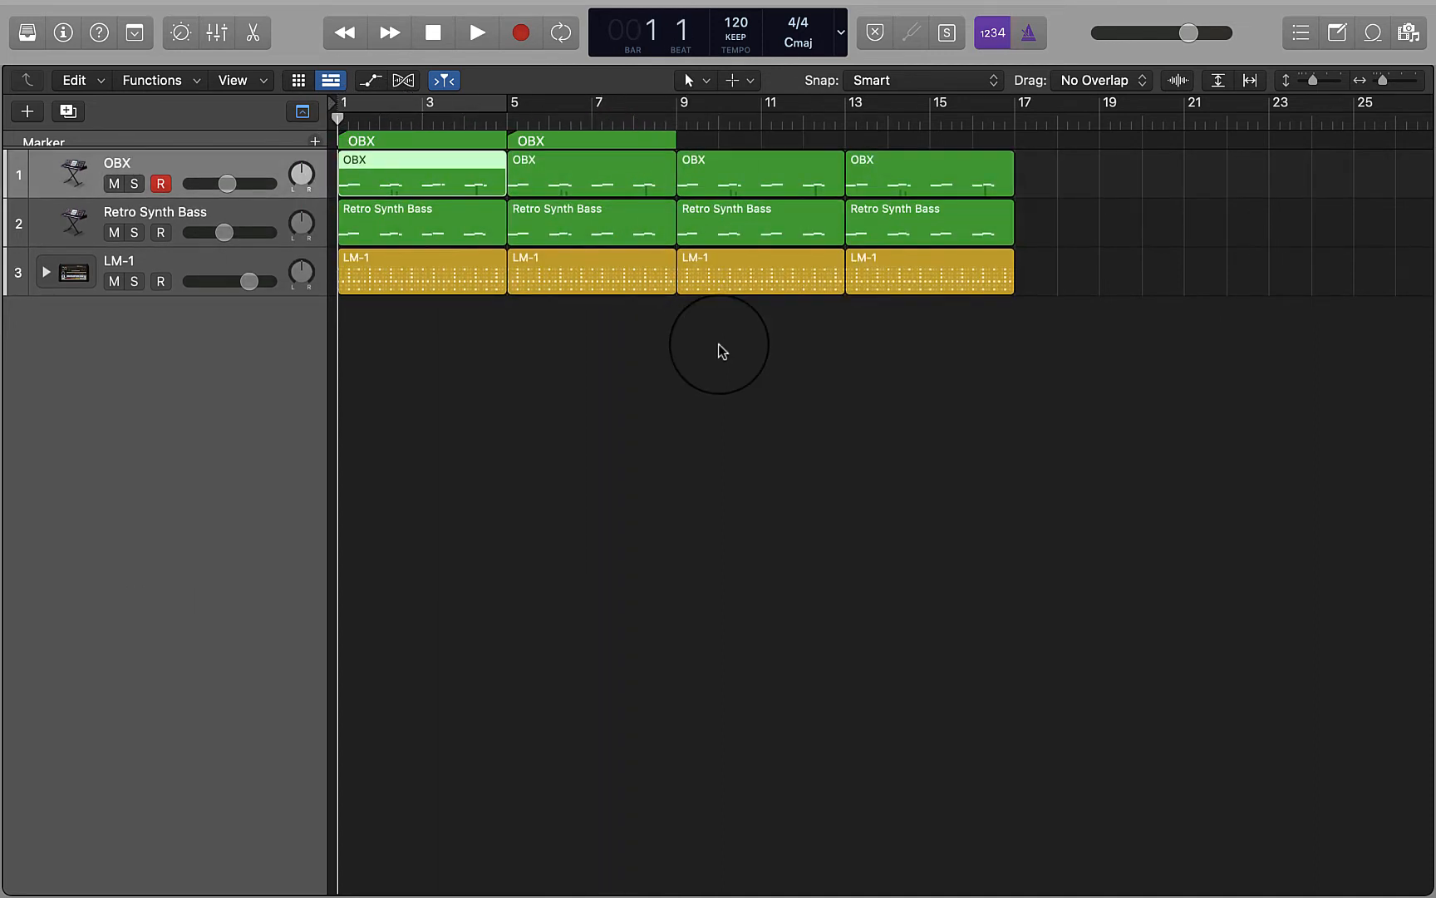
left_click(566, 143)
key("Delete")
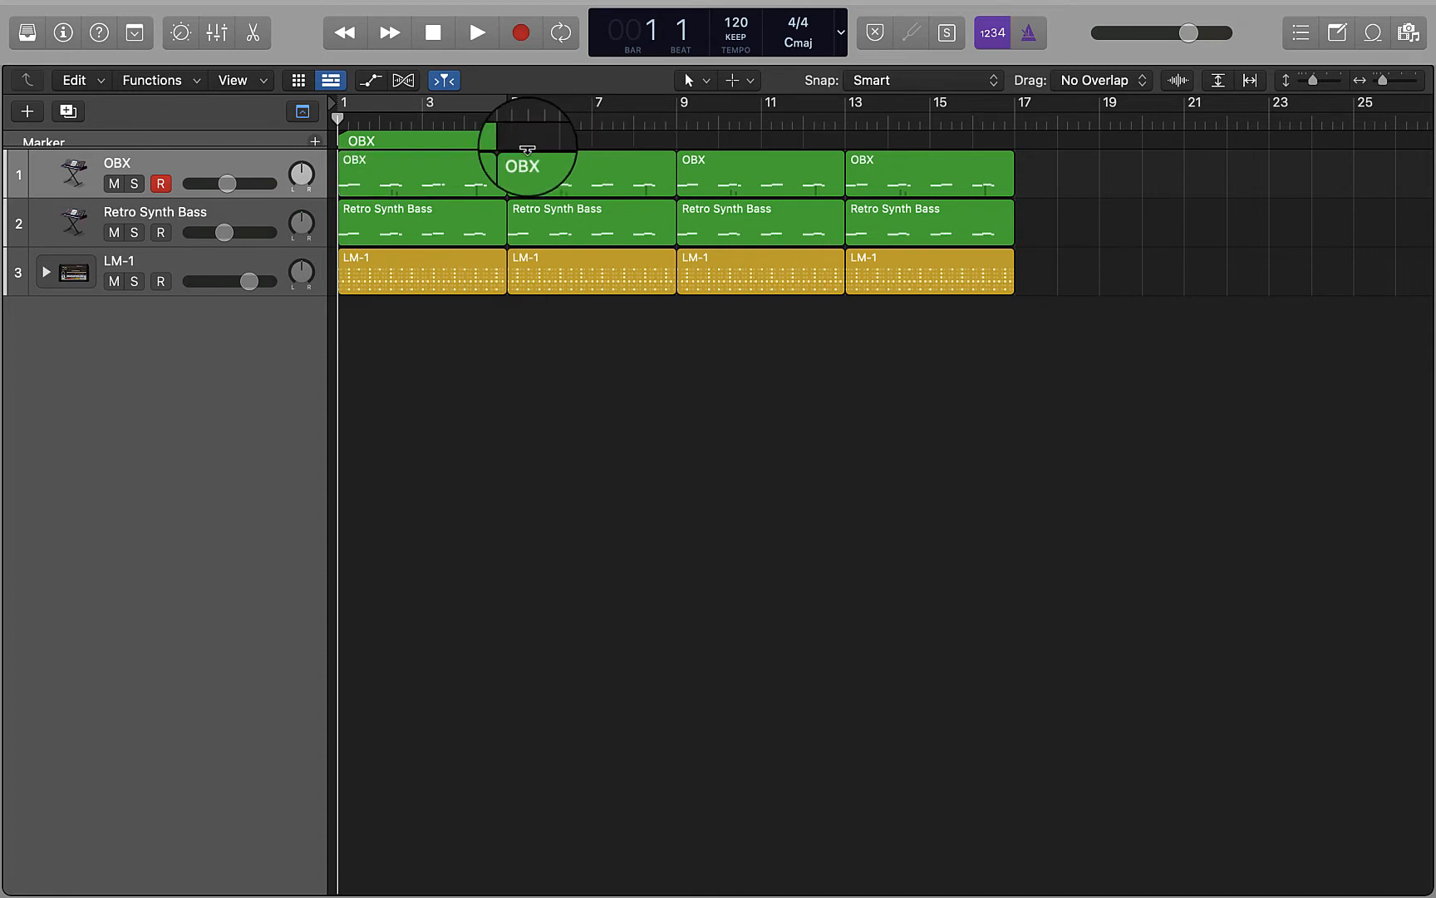
left_click(472, 143)
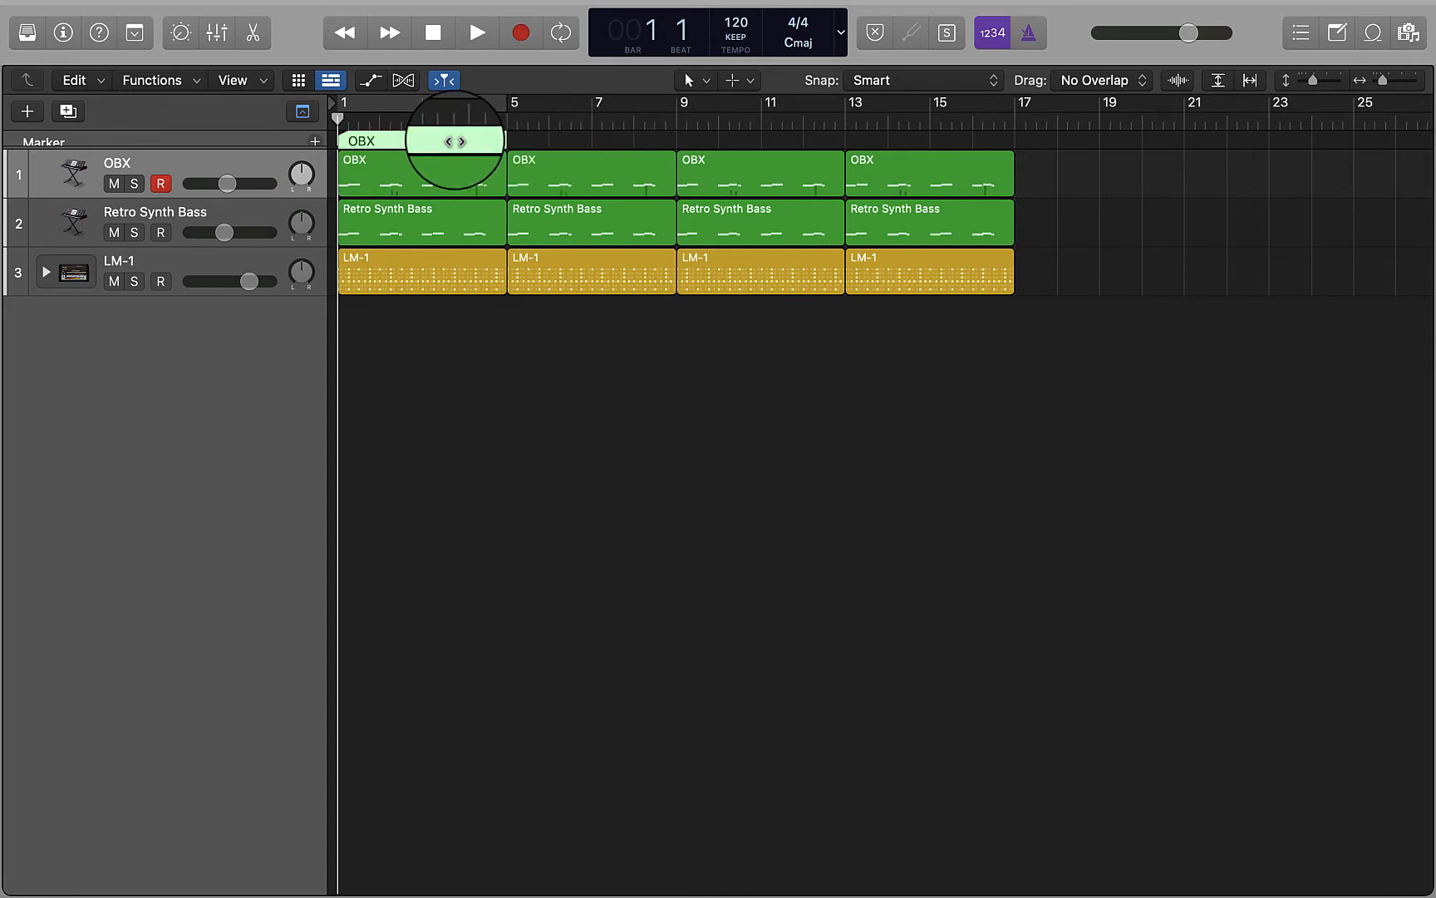
key("Delete")
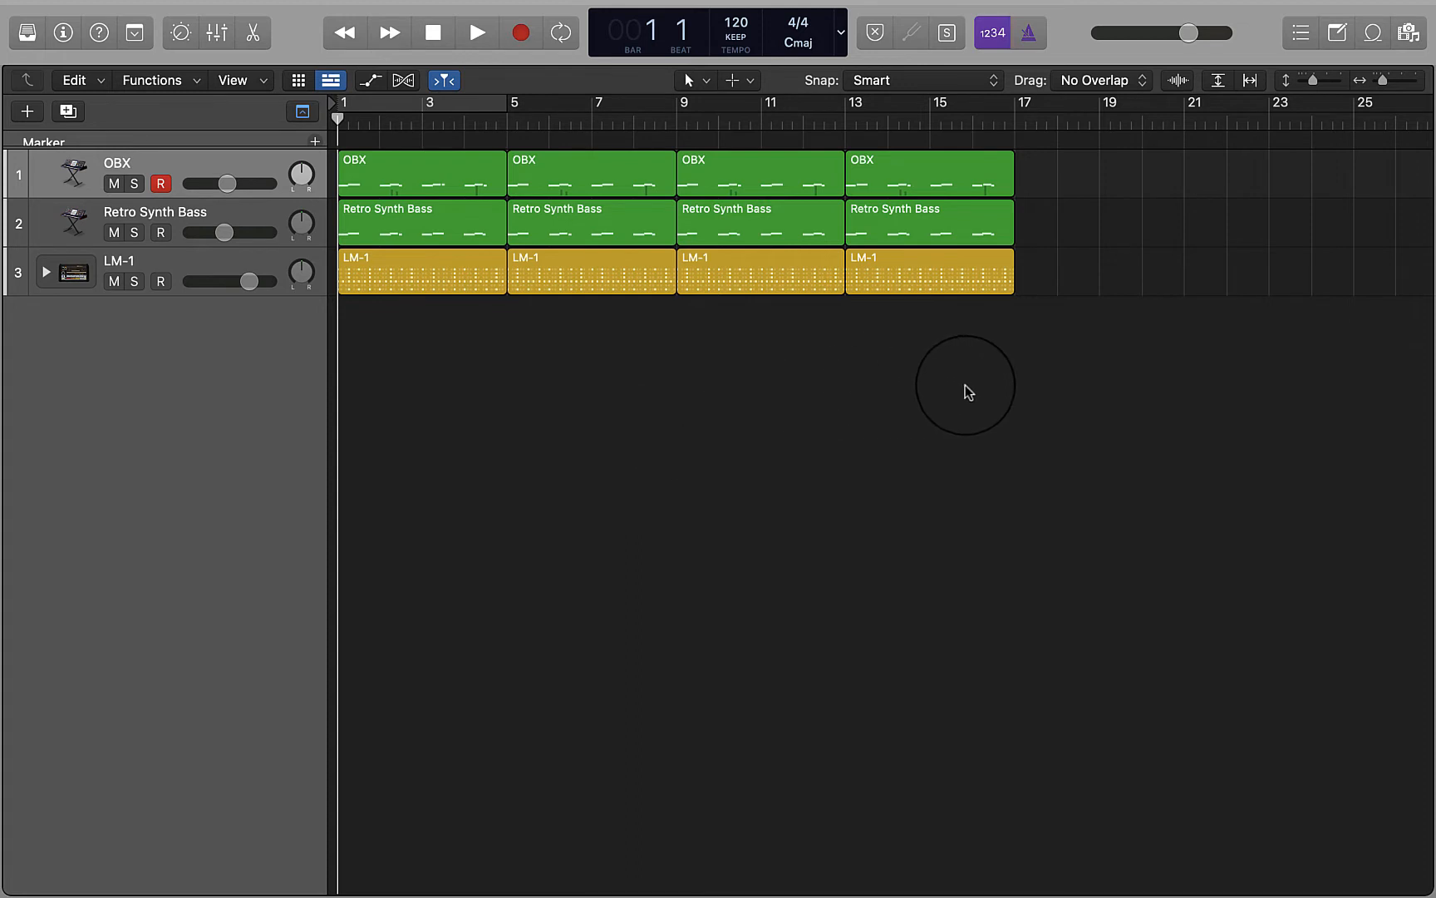
Step: Select the regions in bars 9 to 16 and enlarge the Marker track's height
left_click_drag(905, 292, 708, 106)
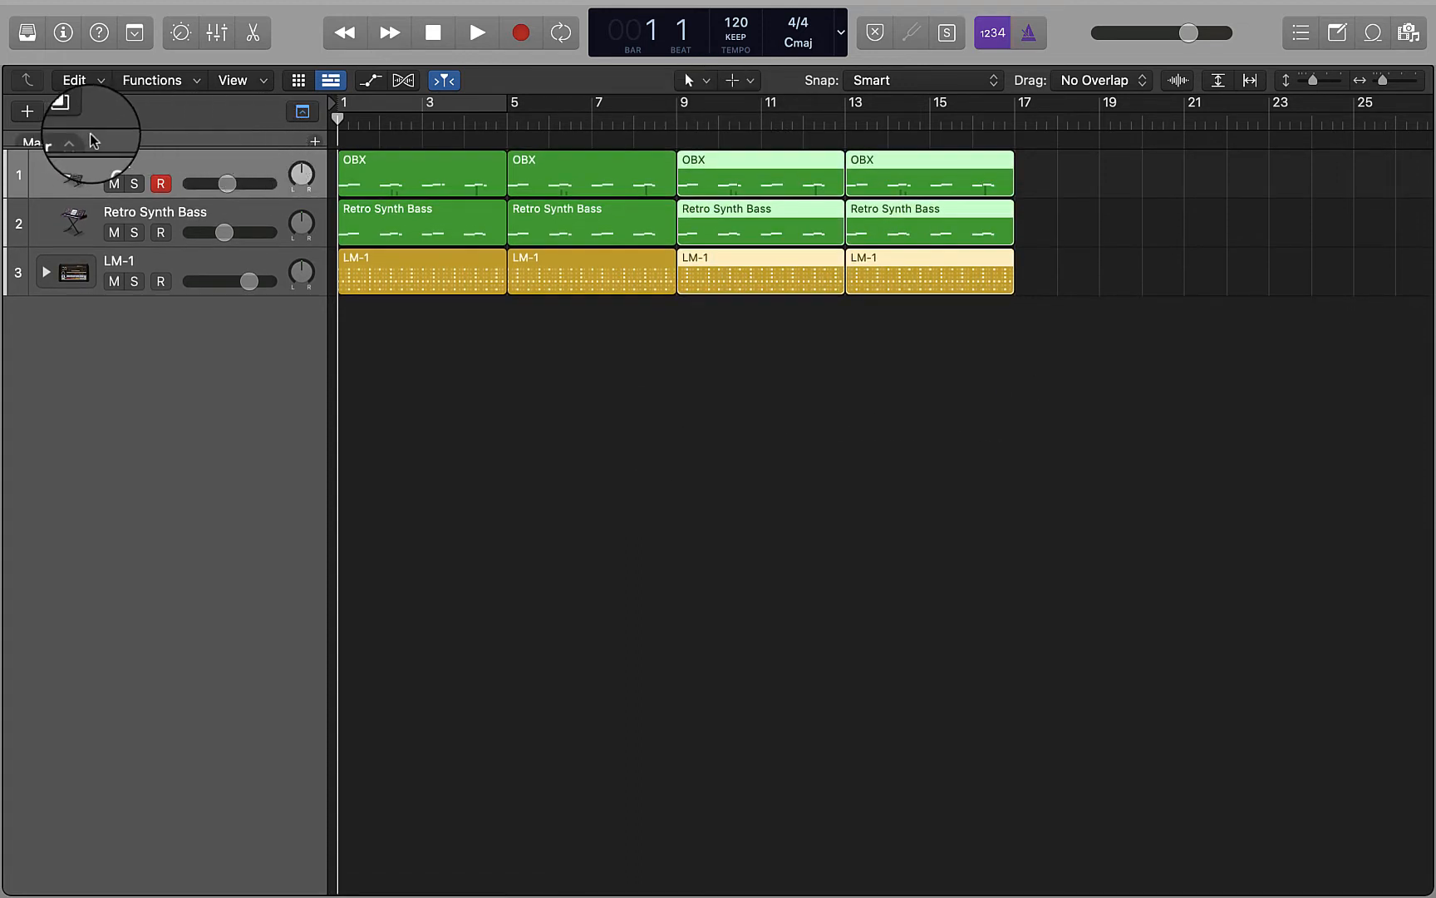
left_click(302, 111)
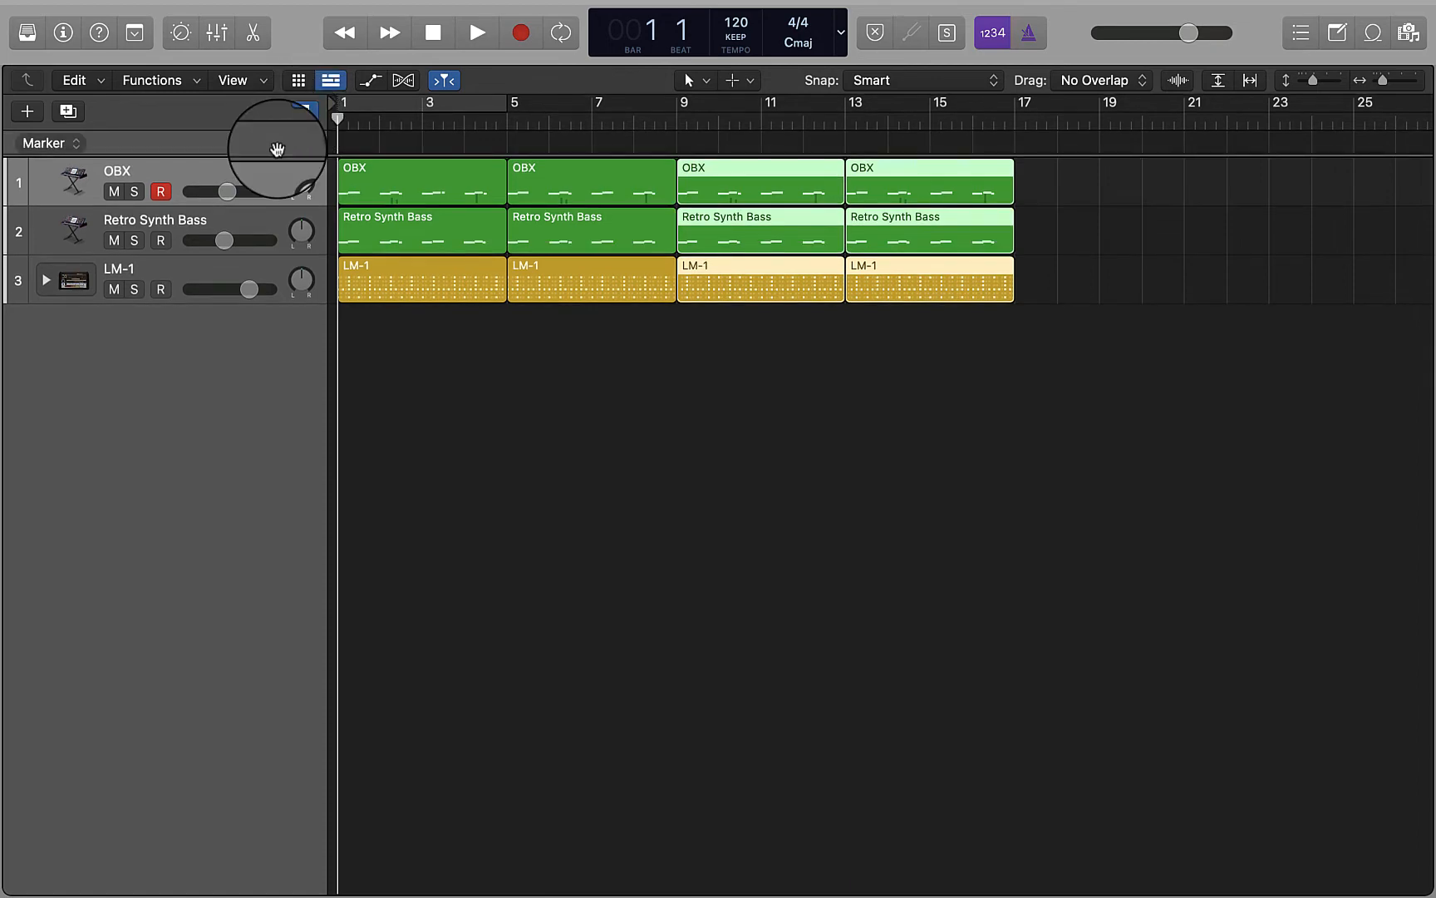
mouse_move(275, 156)
left_mouse_down()
mouse_move(289, 307)
mouse_move(288, 262)
left_mouse_up()
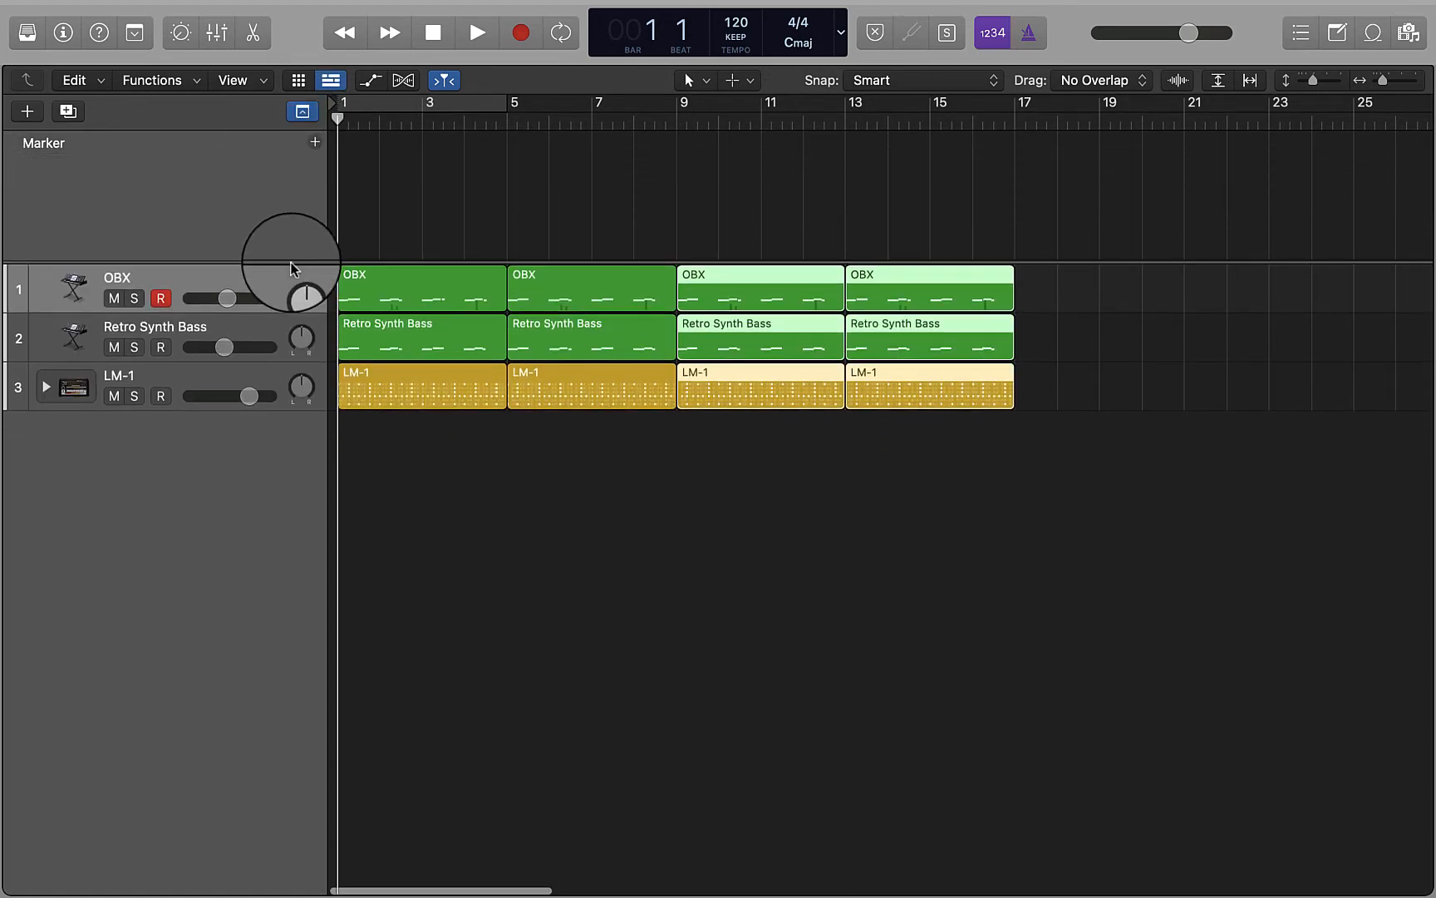
left_click(303, 108)
left_click(302, 108)
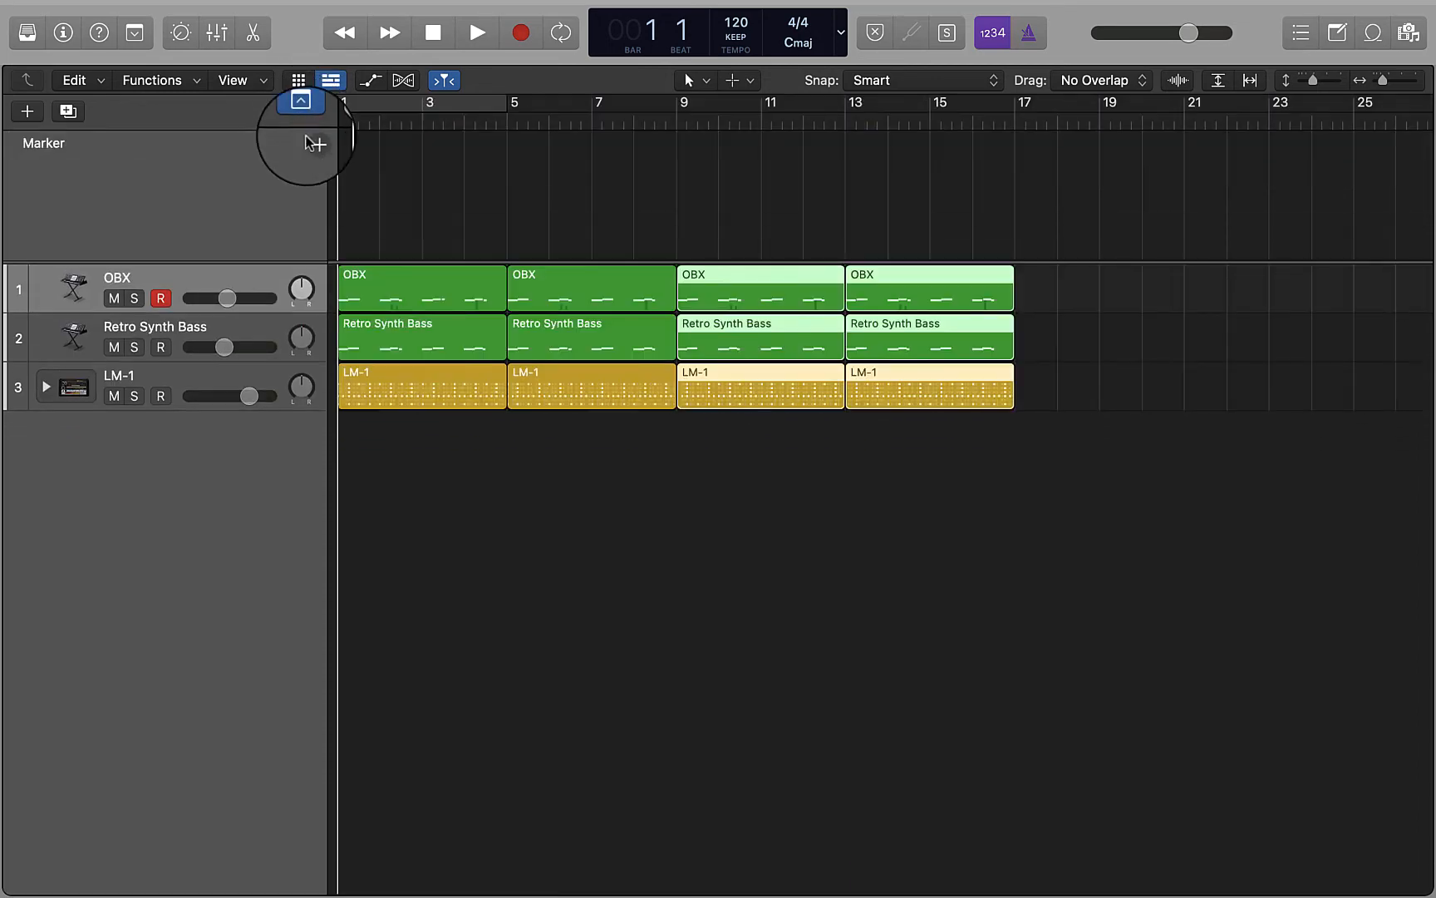
Step: Try adding a marker at bar 1, undo it, and view the Marker track's set and creation options
left_click(315, 140)
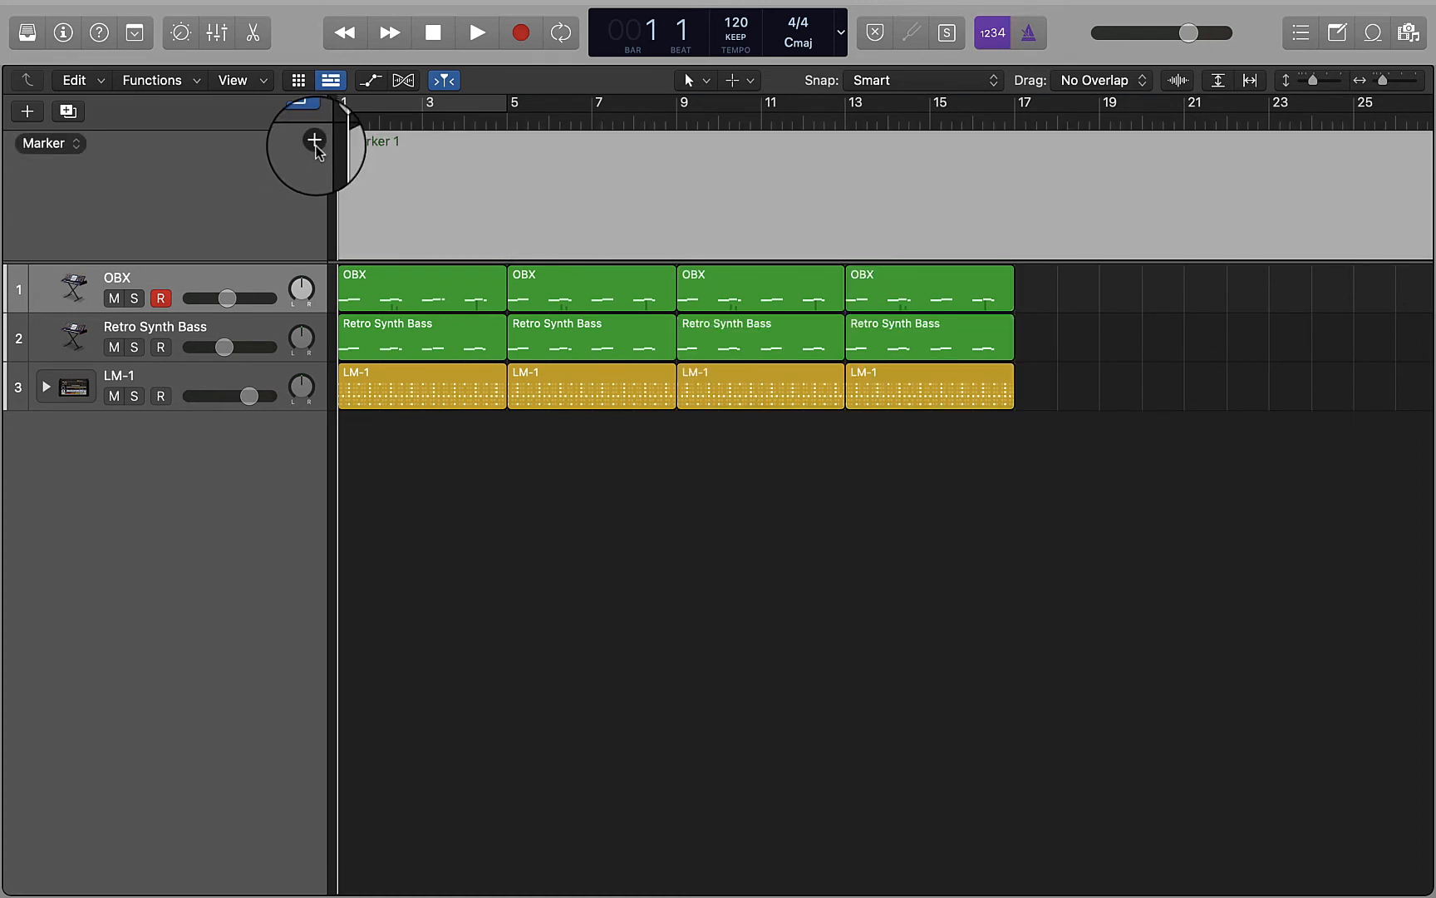
key("super+z")
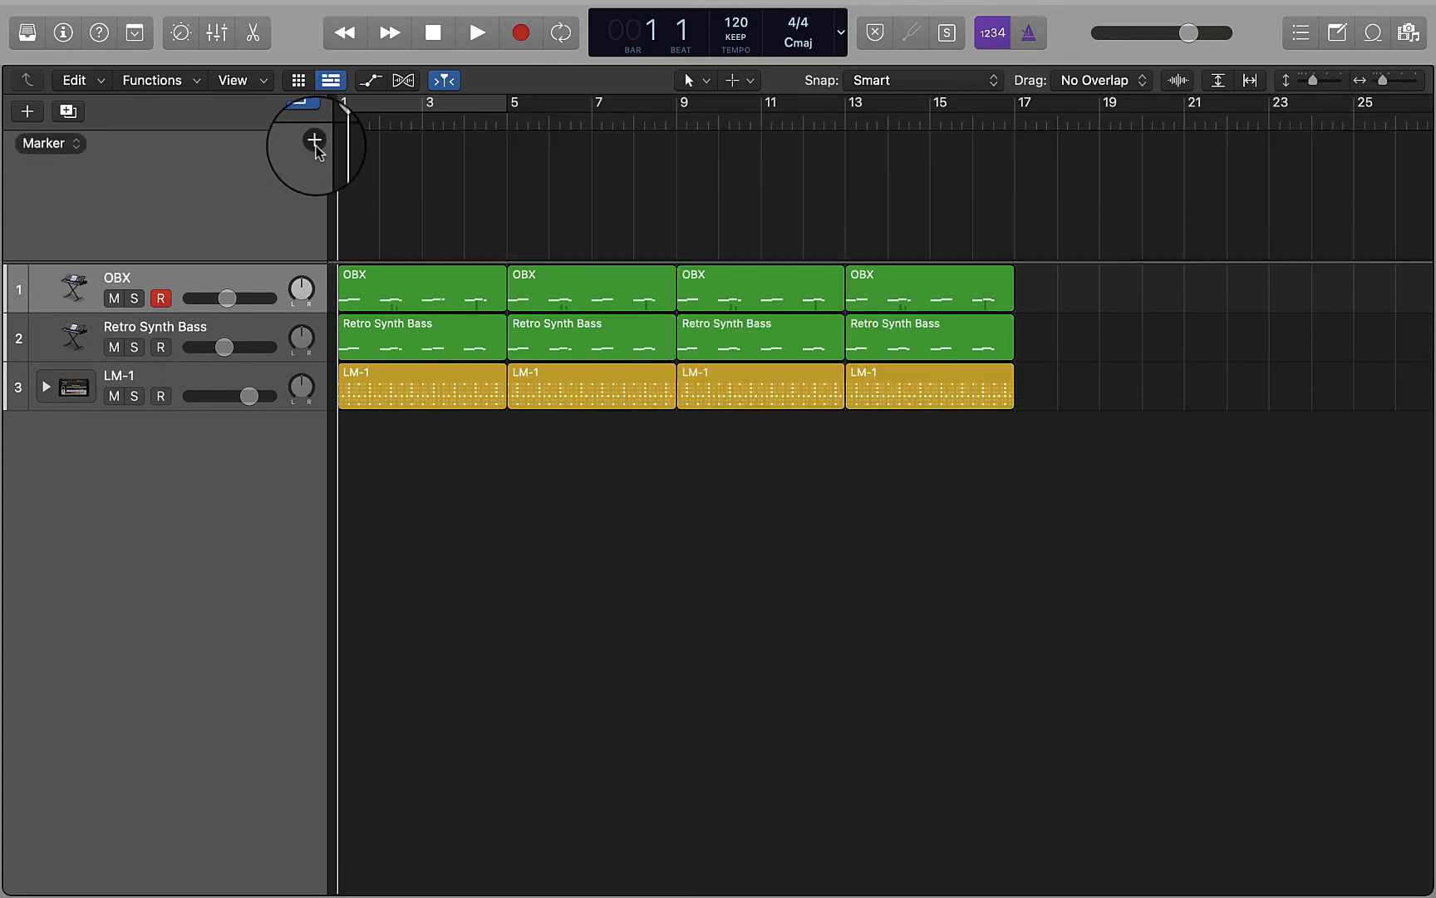
left_click(66, 147)
mouse_move(87, 174)
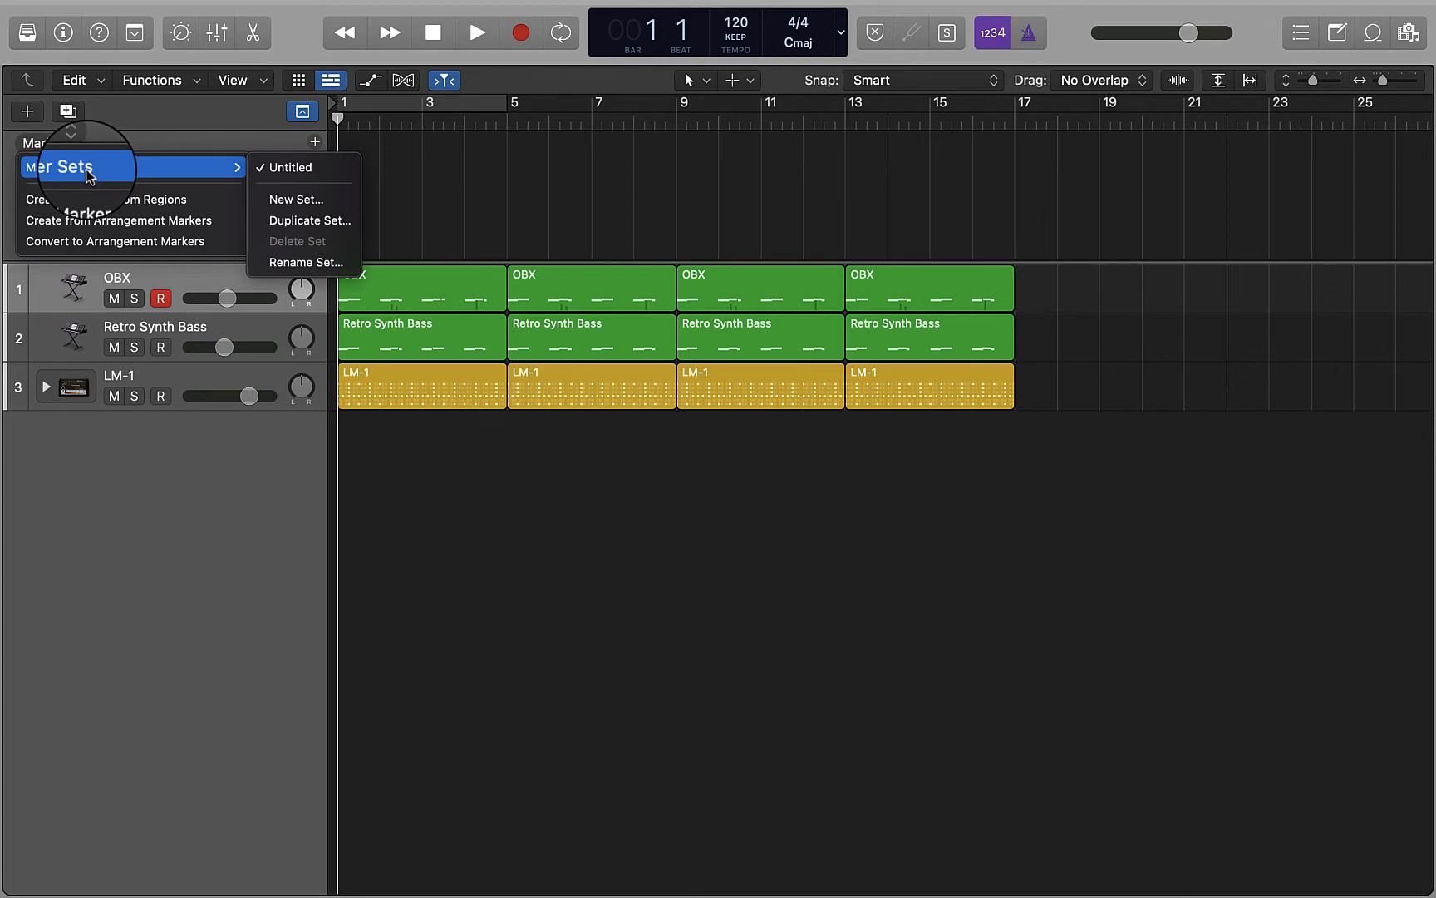
left_click(238, 145)
scroll(207, 184, "down", 1)
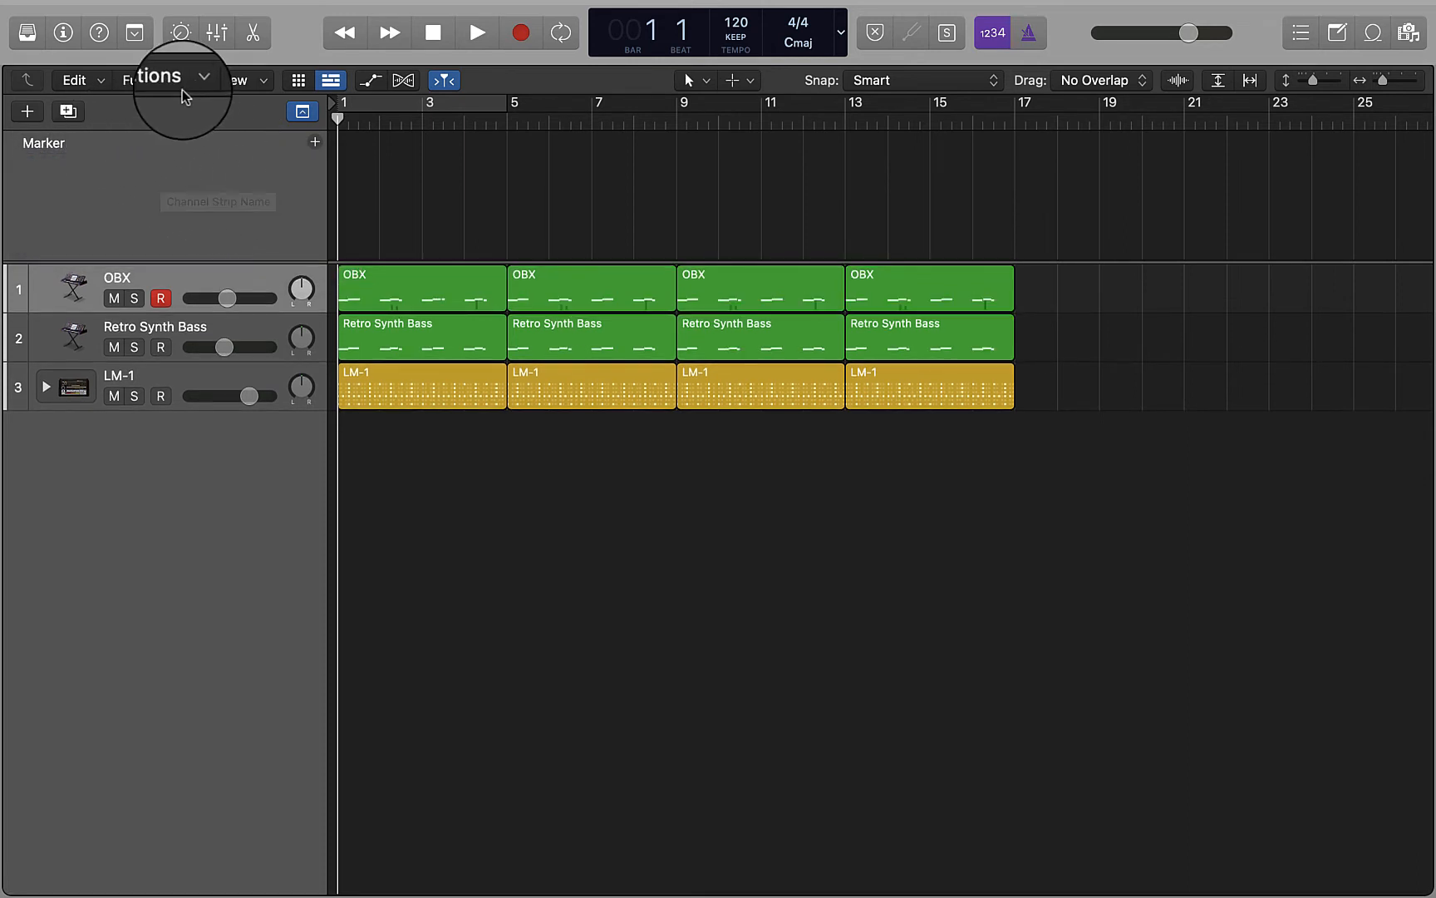
left_click(97, 83)
left_click(21, 163)
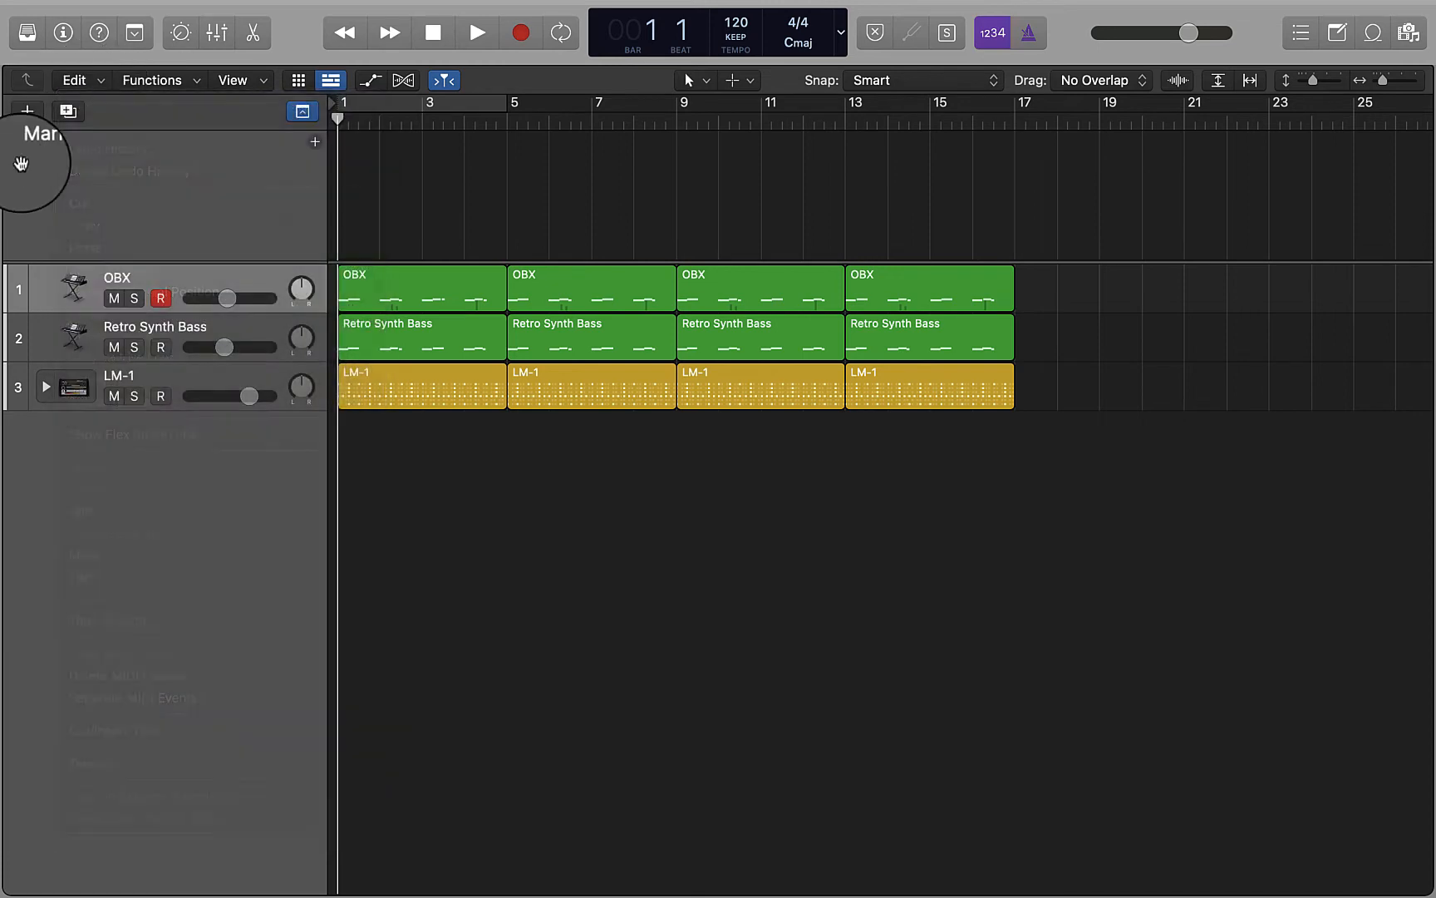
left_click(21, 123)
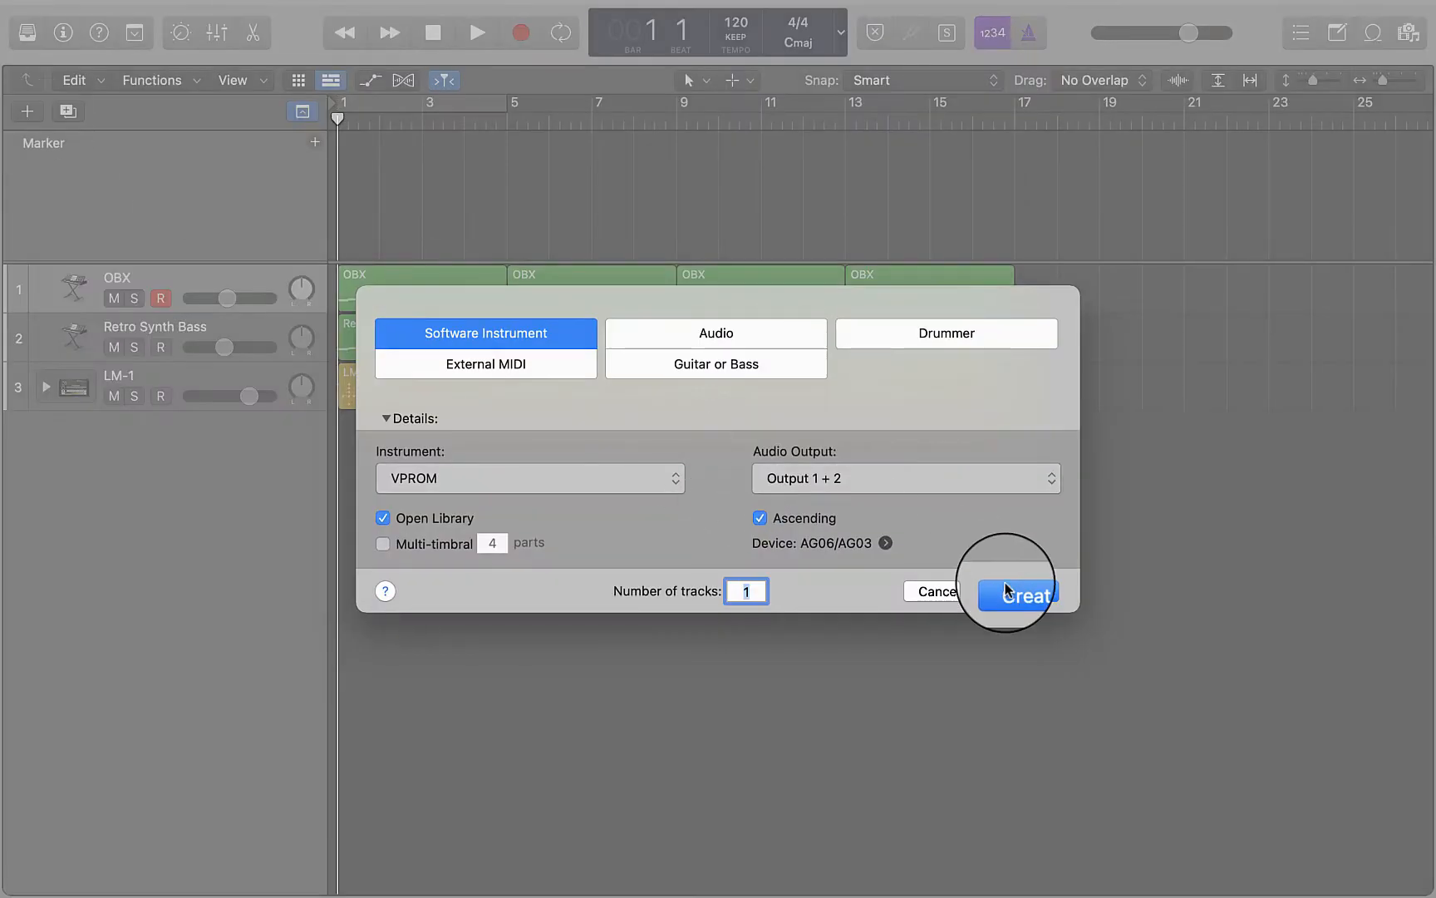
left_click(948, 595)
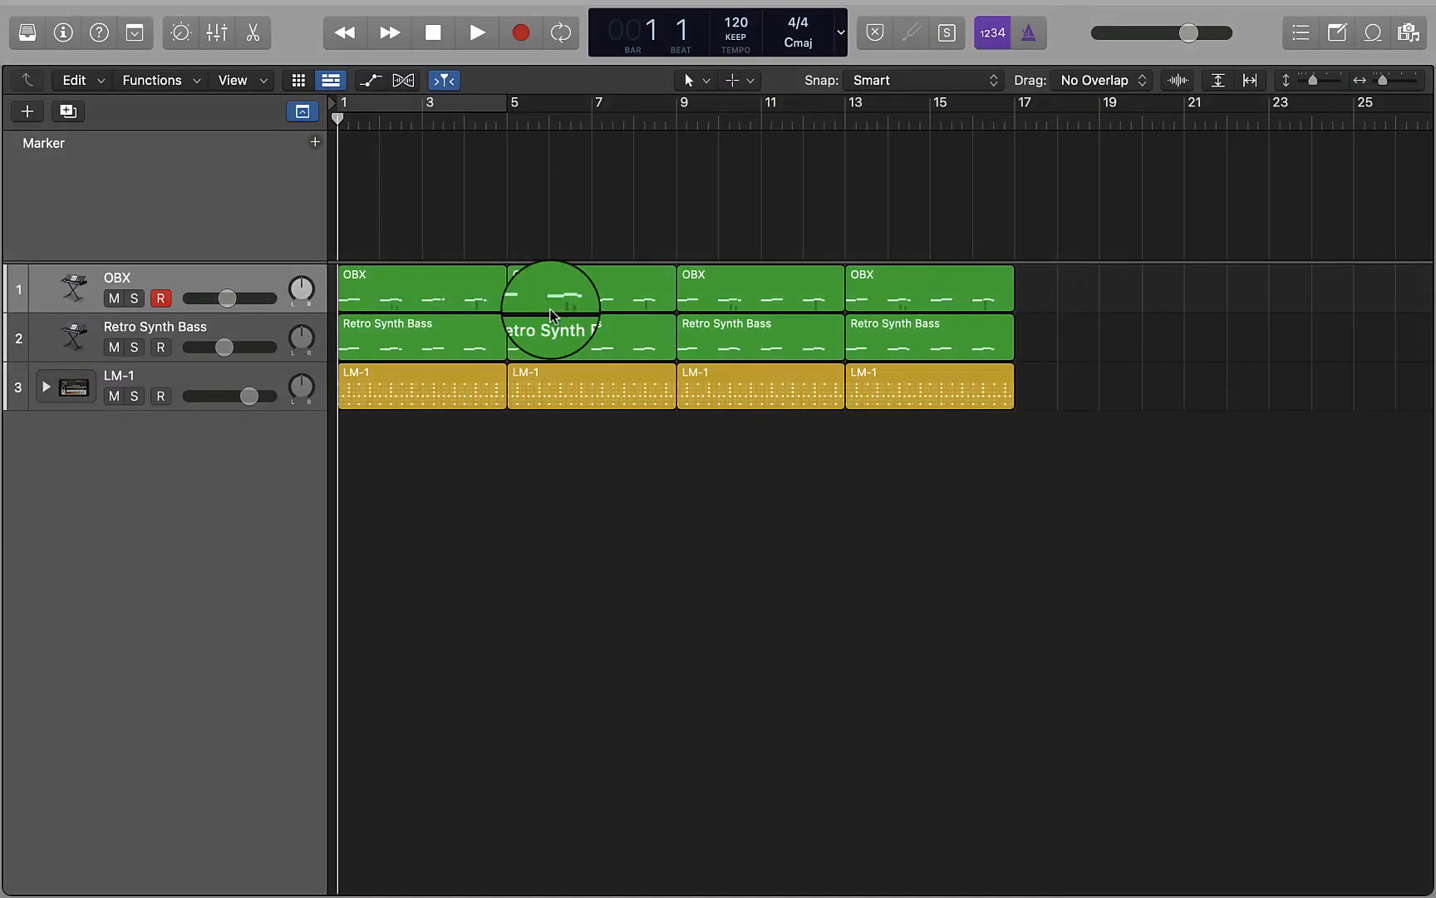
Step: Hide the global tracks and color all regions in bars 9 to 16 on the three tracks purple
left_click(302, 111)
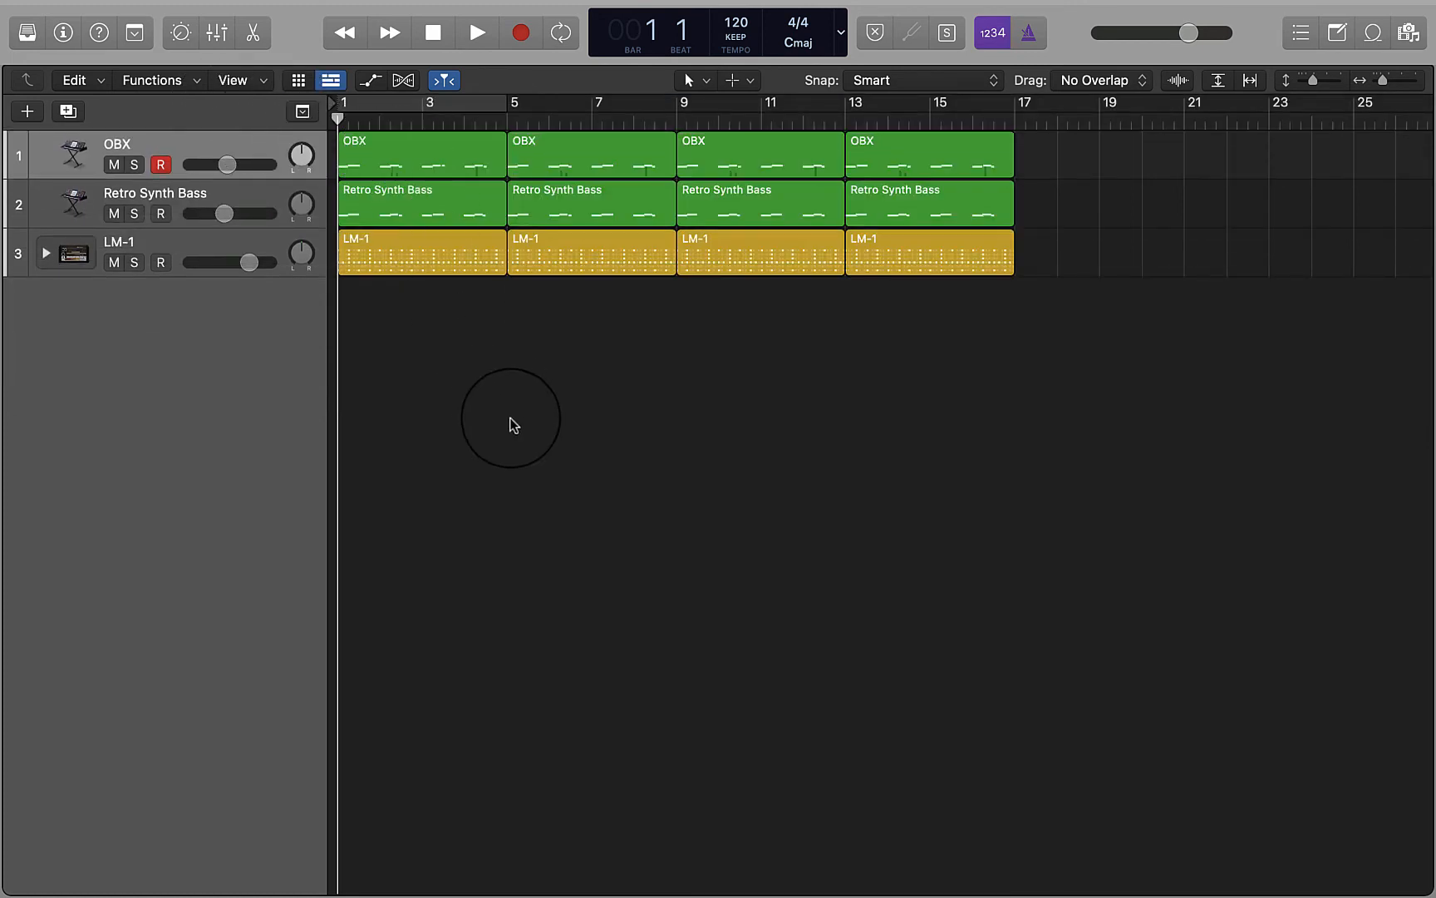
left_click_drag(996, 366, 734, 158)
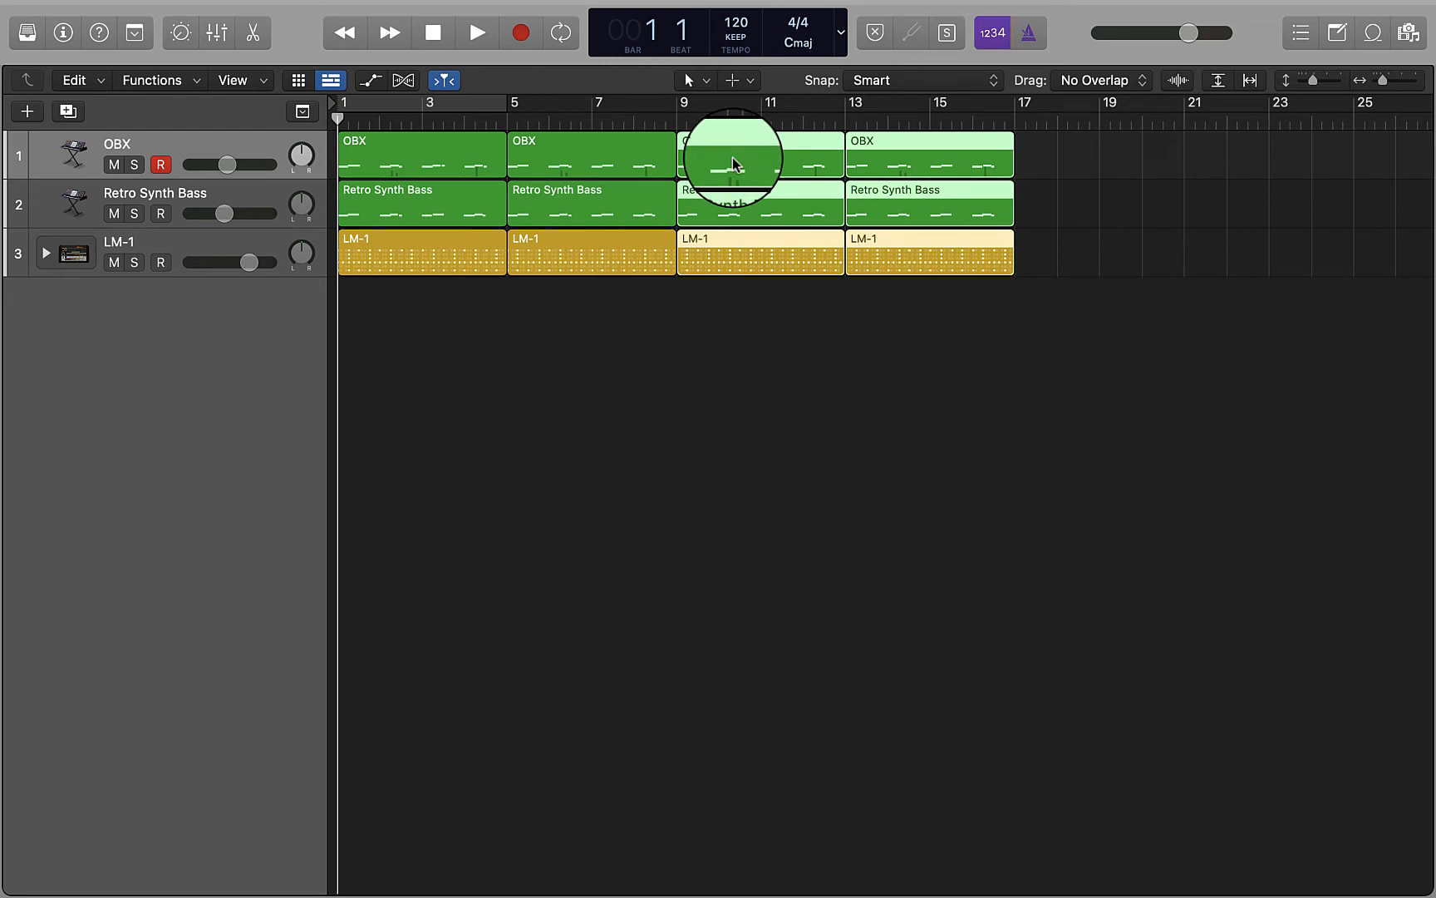
right_click(733, 160)
mouse_move(852, 517)
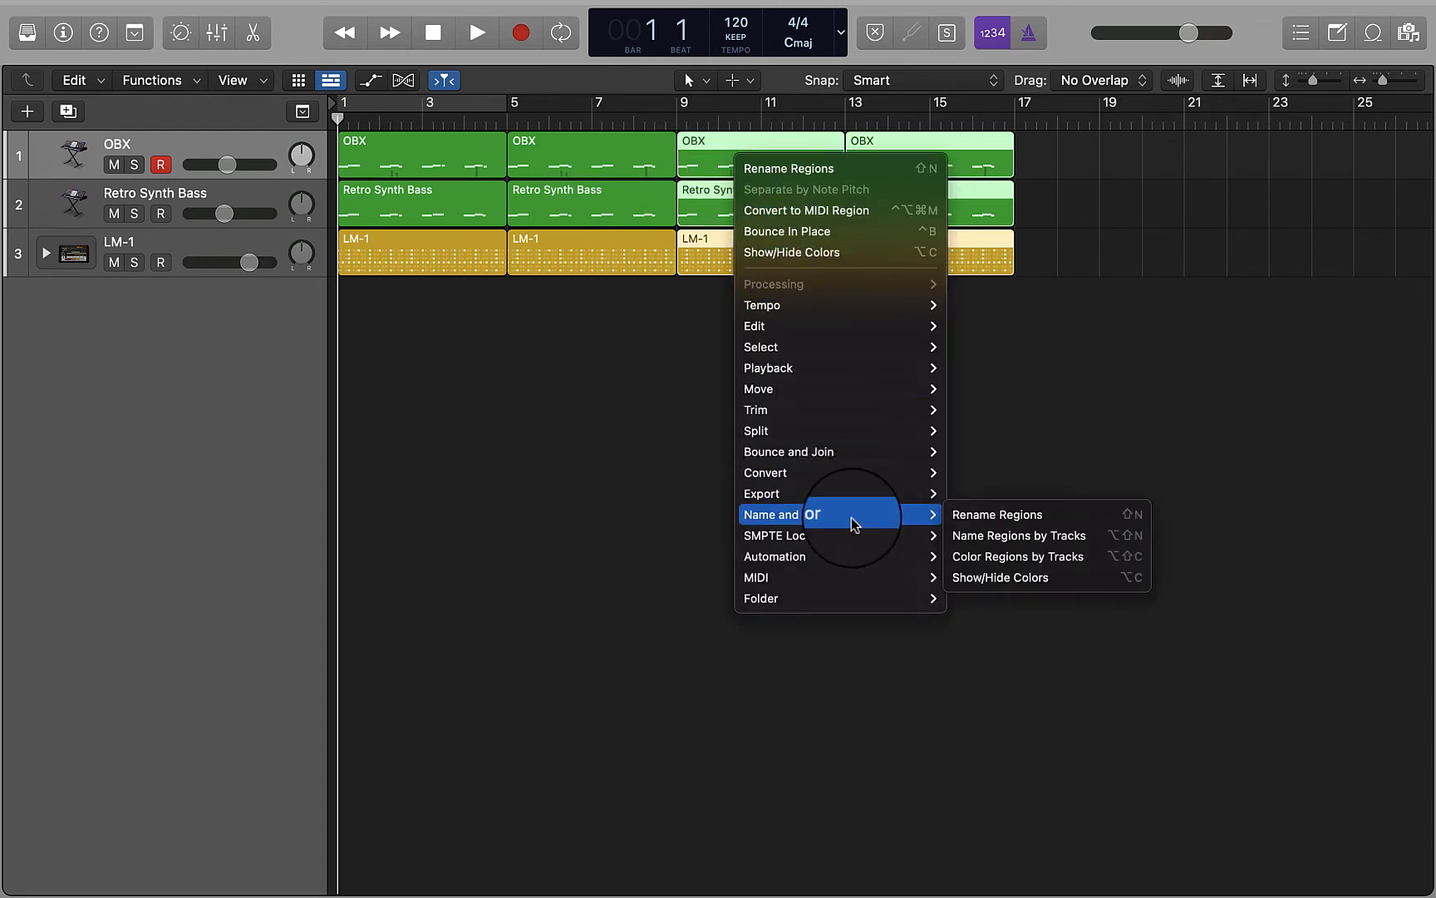
left_click(997, 582)
left_click(708, 93)
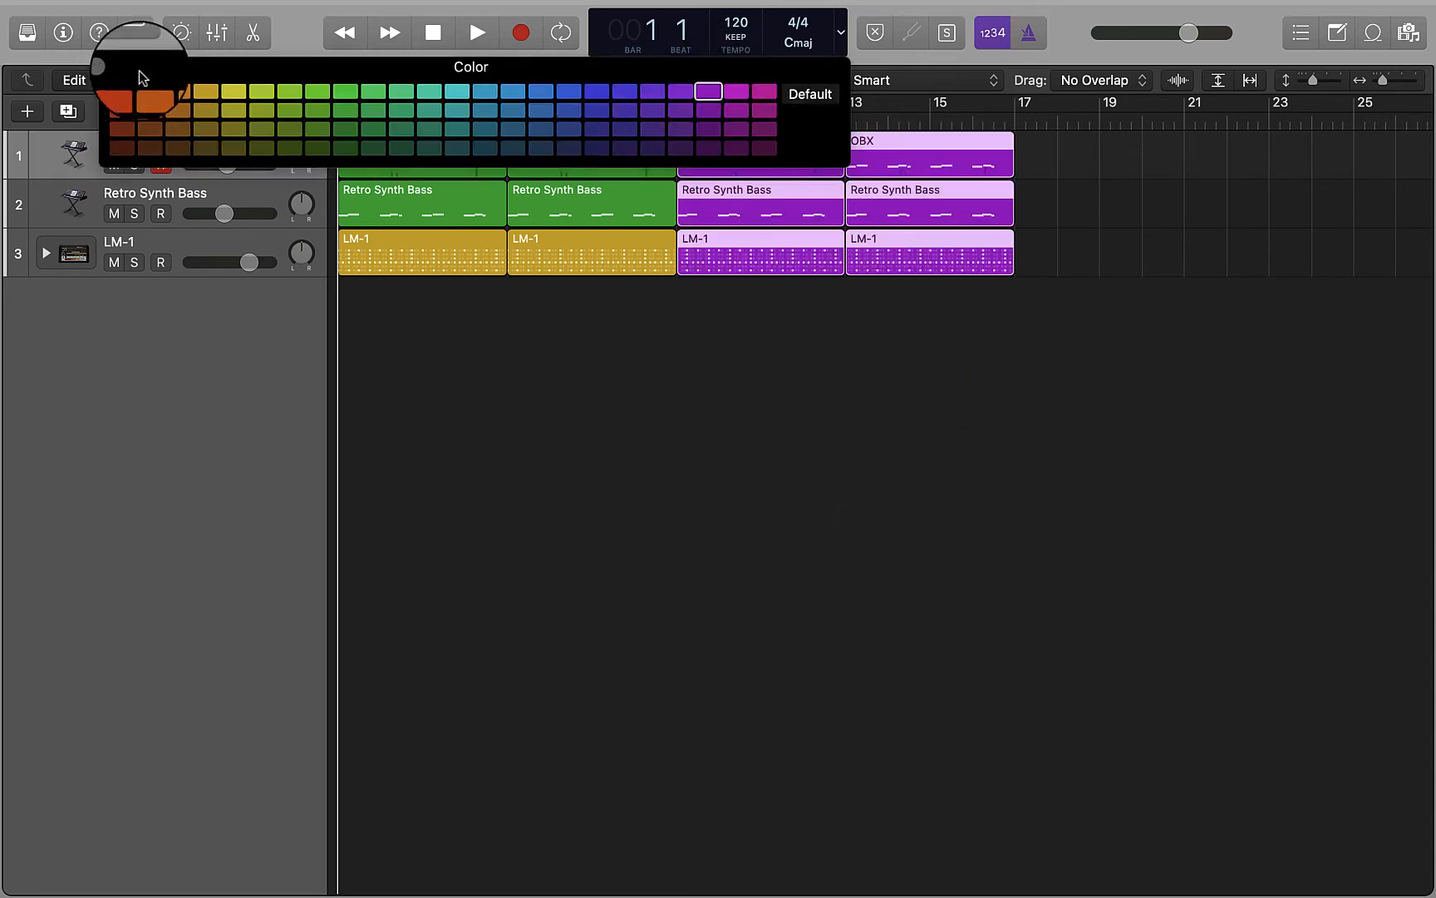
left_click_drag(139, 71, 241, 436)
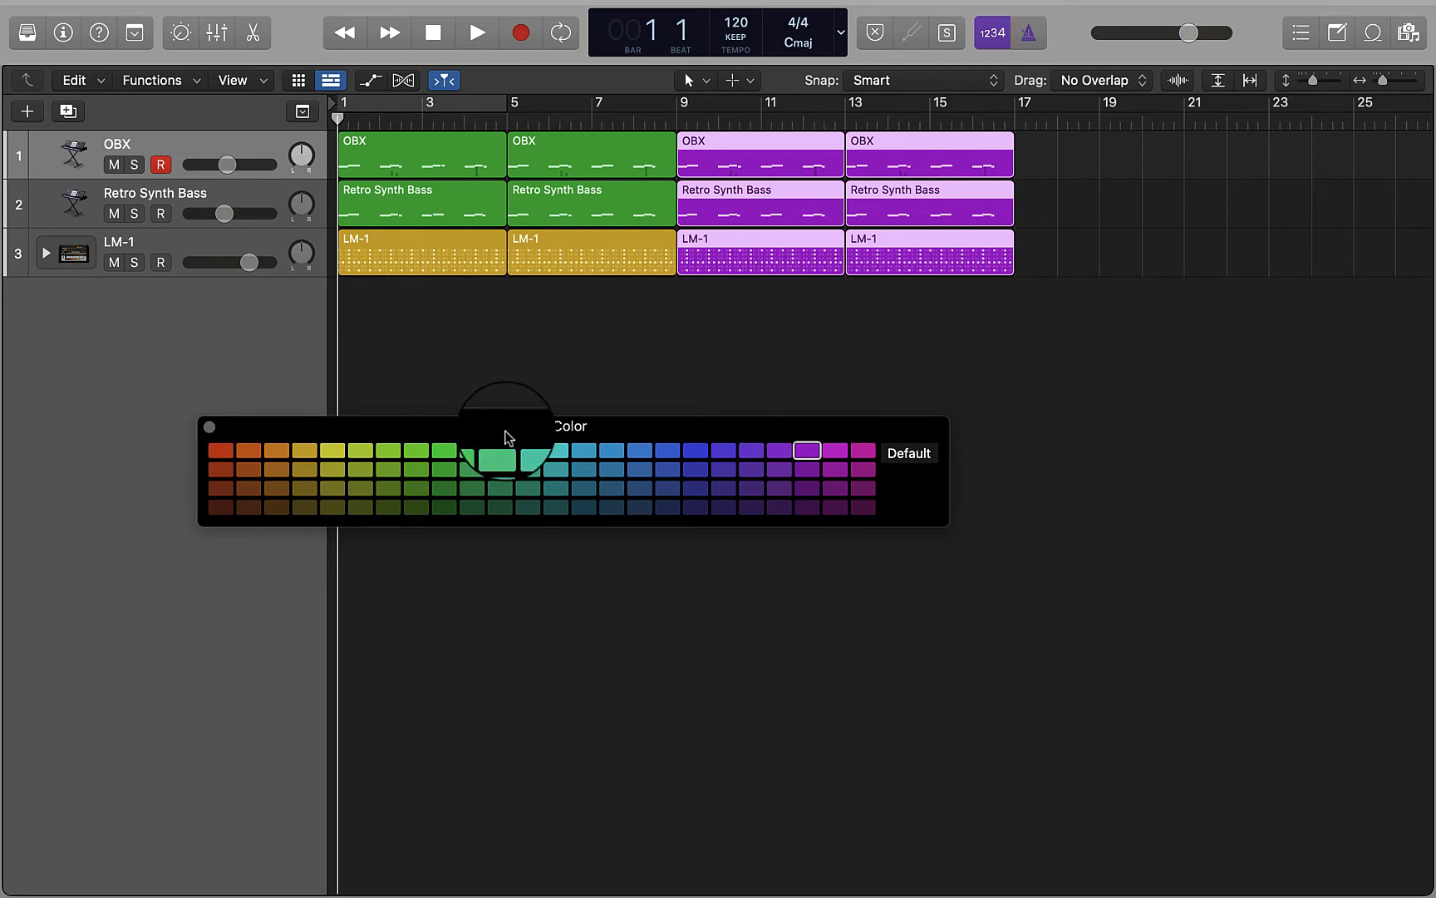
left_click(209, 427)
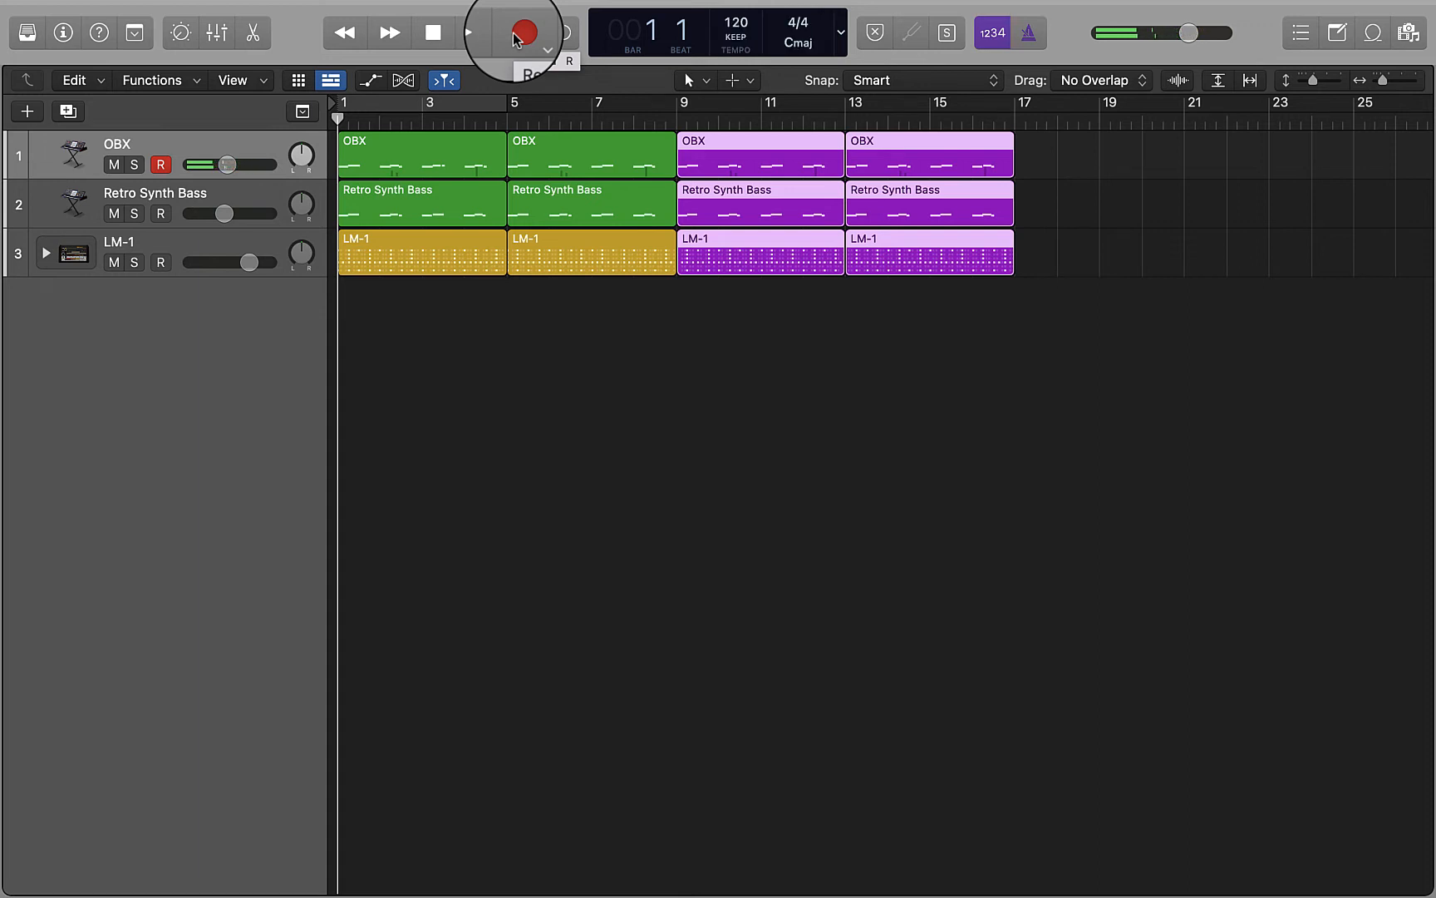
Step: Create a new track with duplicate settings of the OBX track and move it above the original
left_click(184, 148)
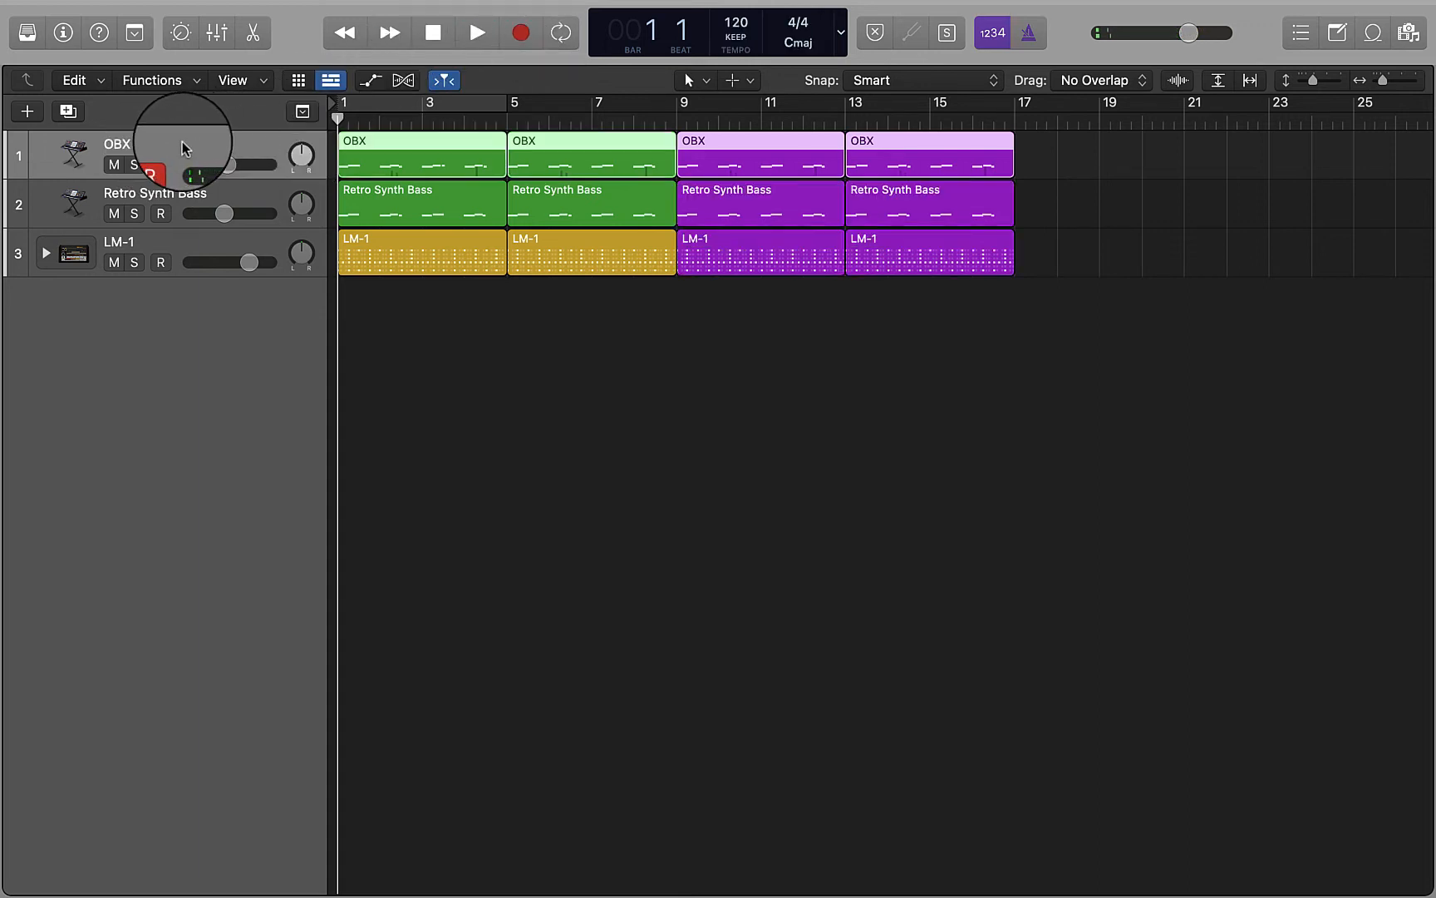
right_click(184, 148)
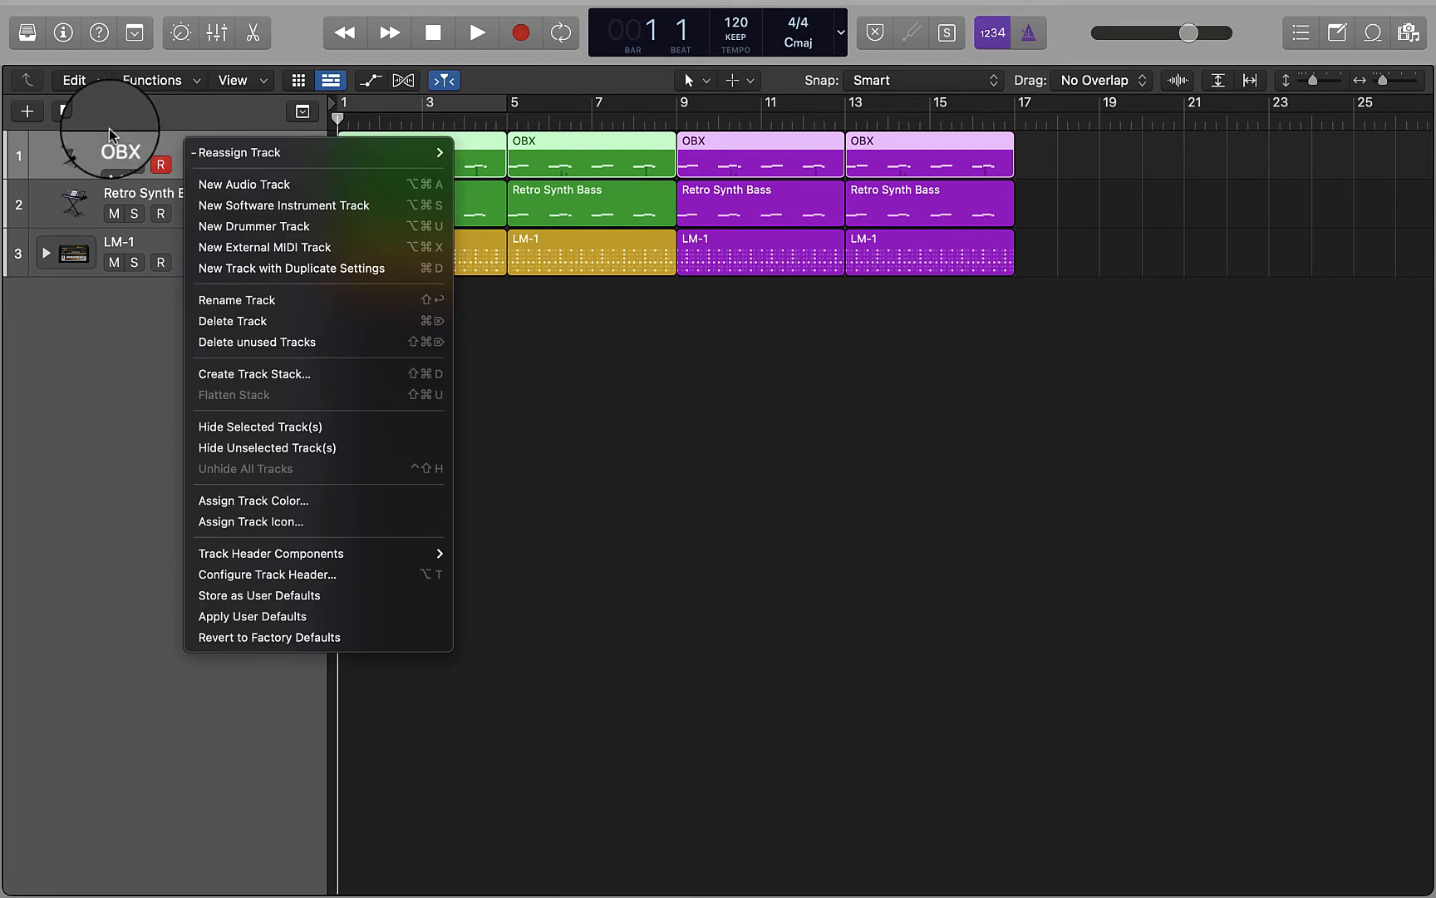
left_click(105, 150)
left_click(68, 113)
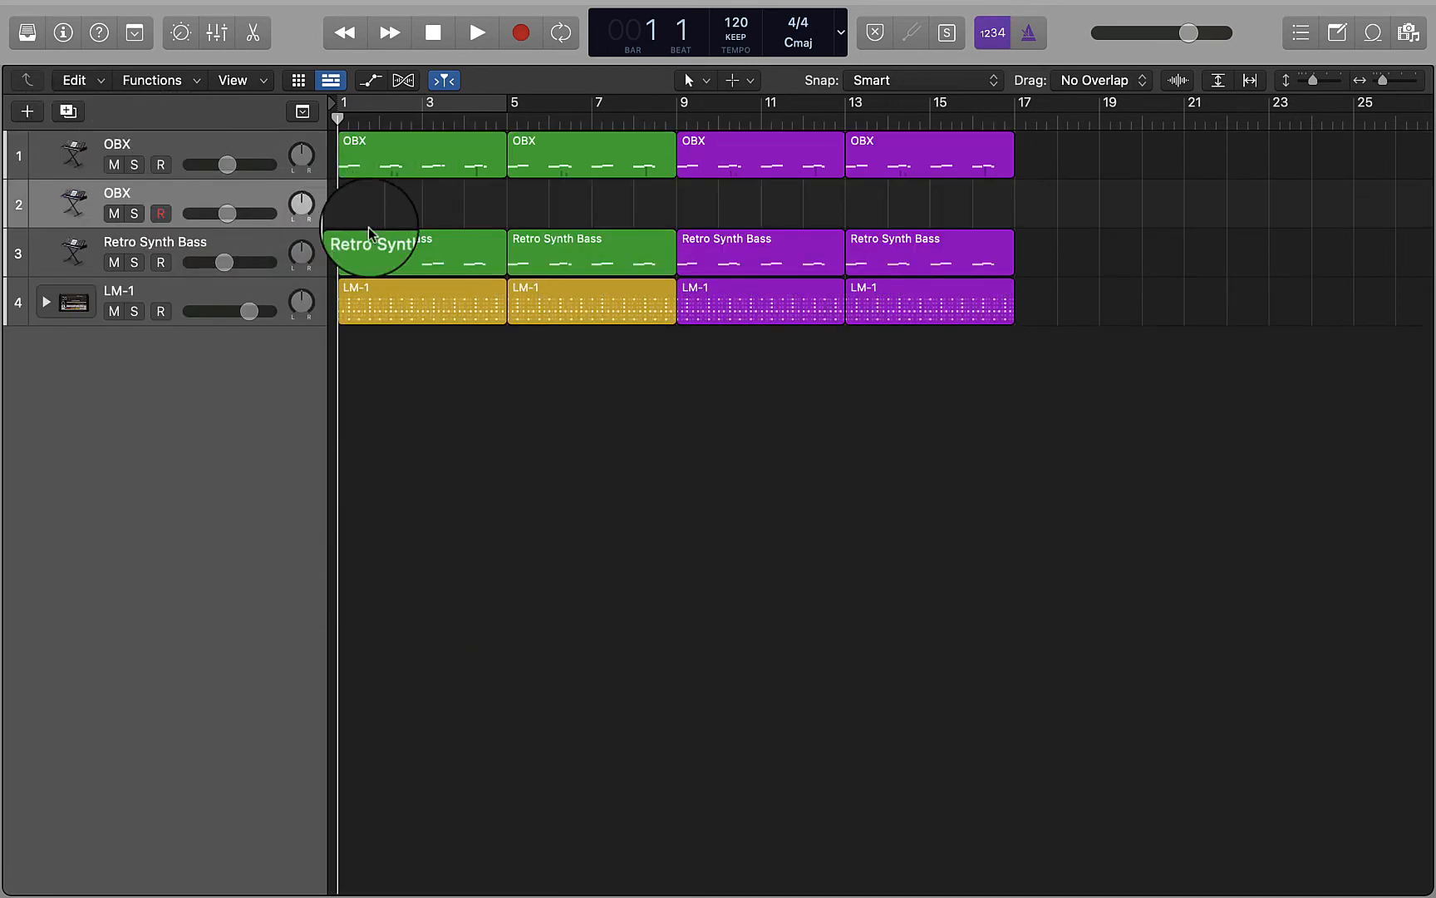
left_click_drag(93, 195, 87, 146)
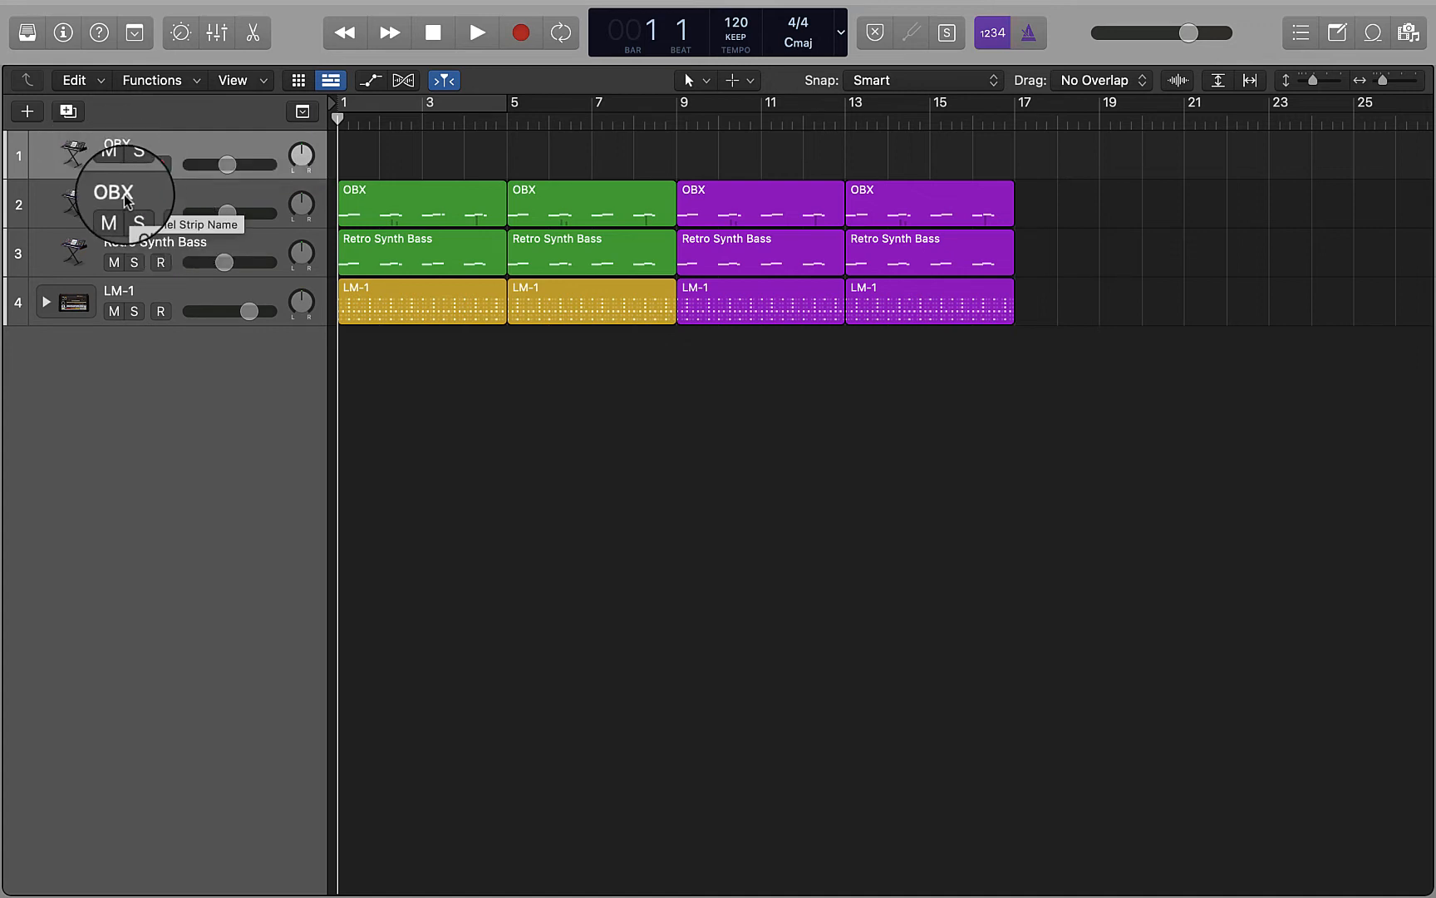
Step: Rename the Retro Synth Bass track as Bass and the LM-1 track as Drums
double_click(124, 198)
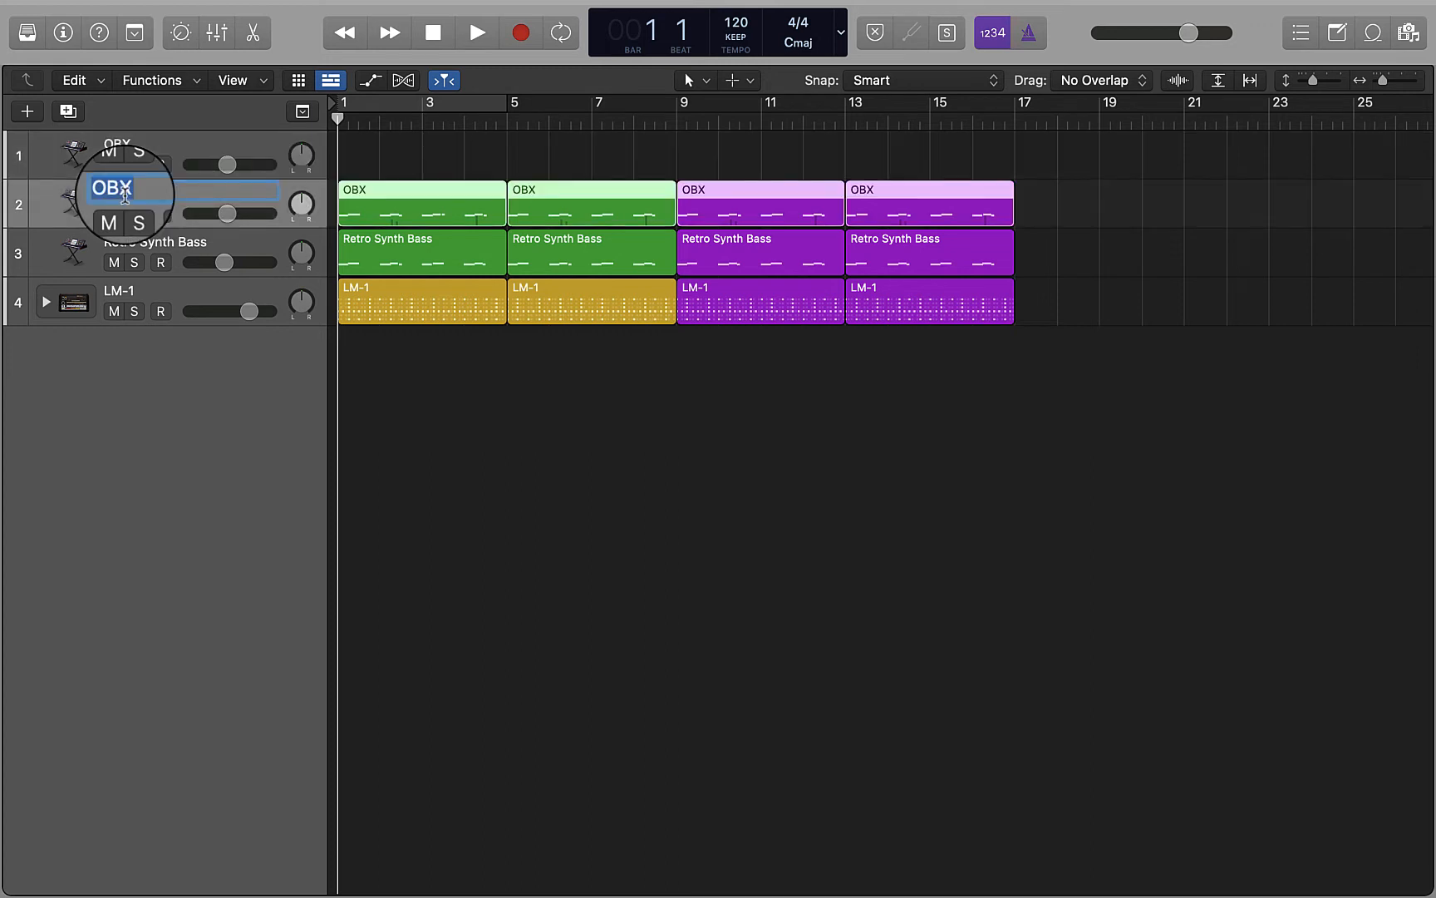
double_click(153, 241)
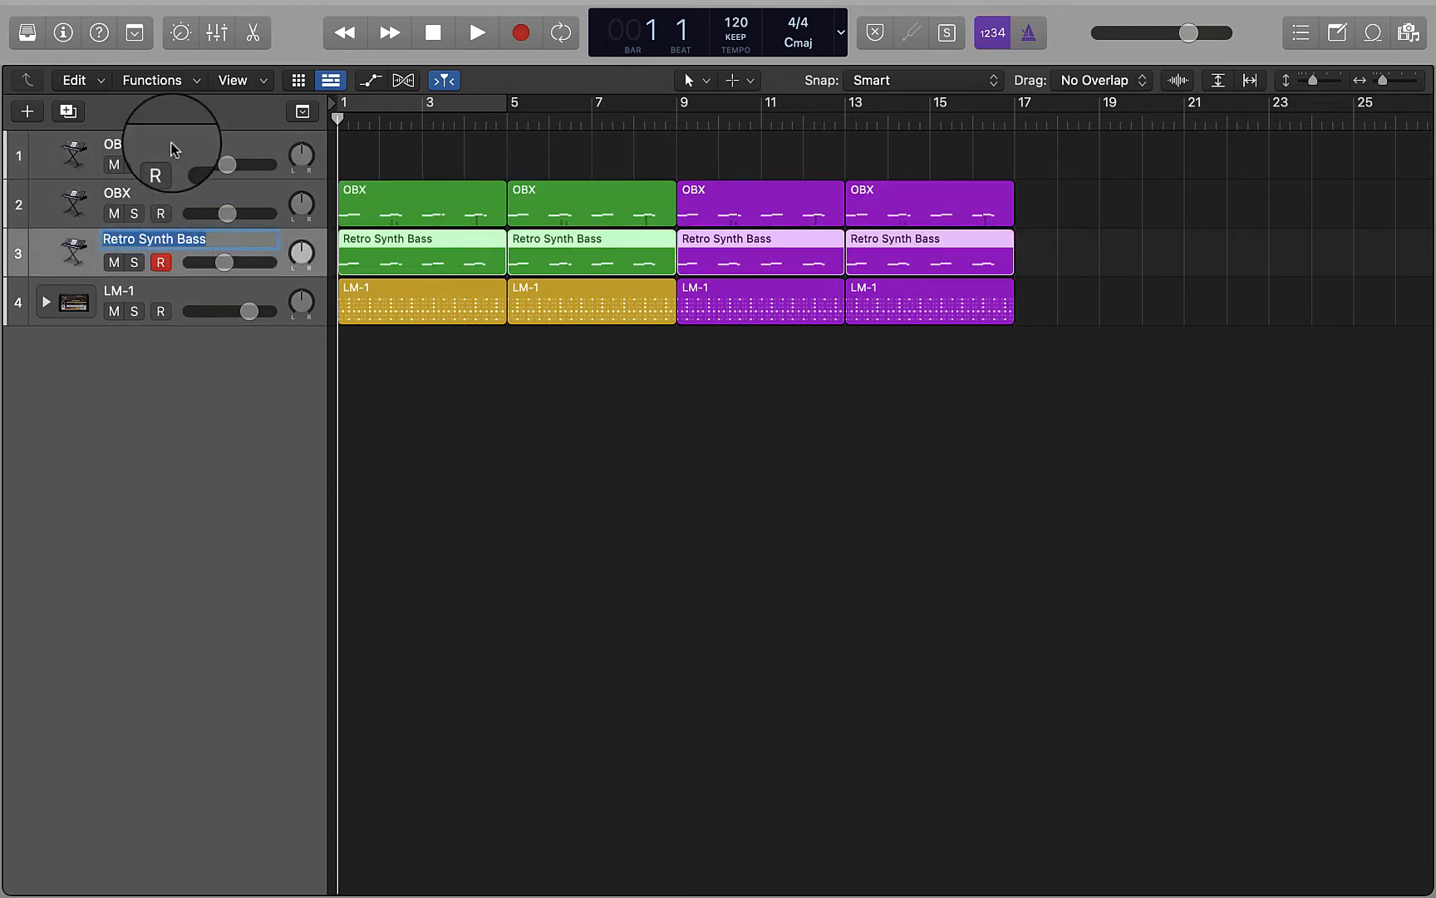
type("Bass")
key("Return")
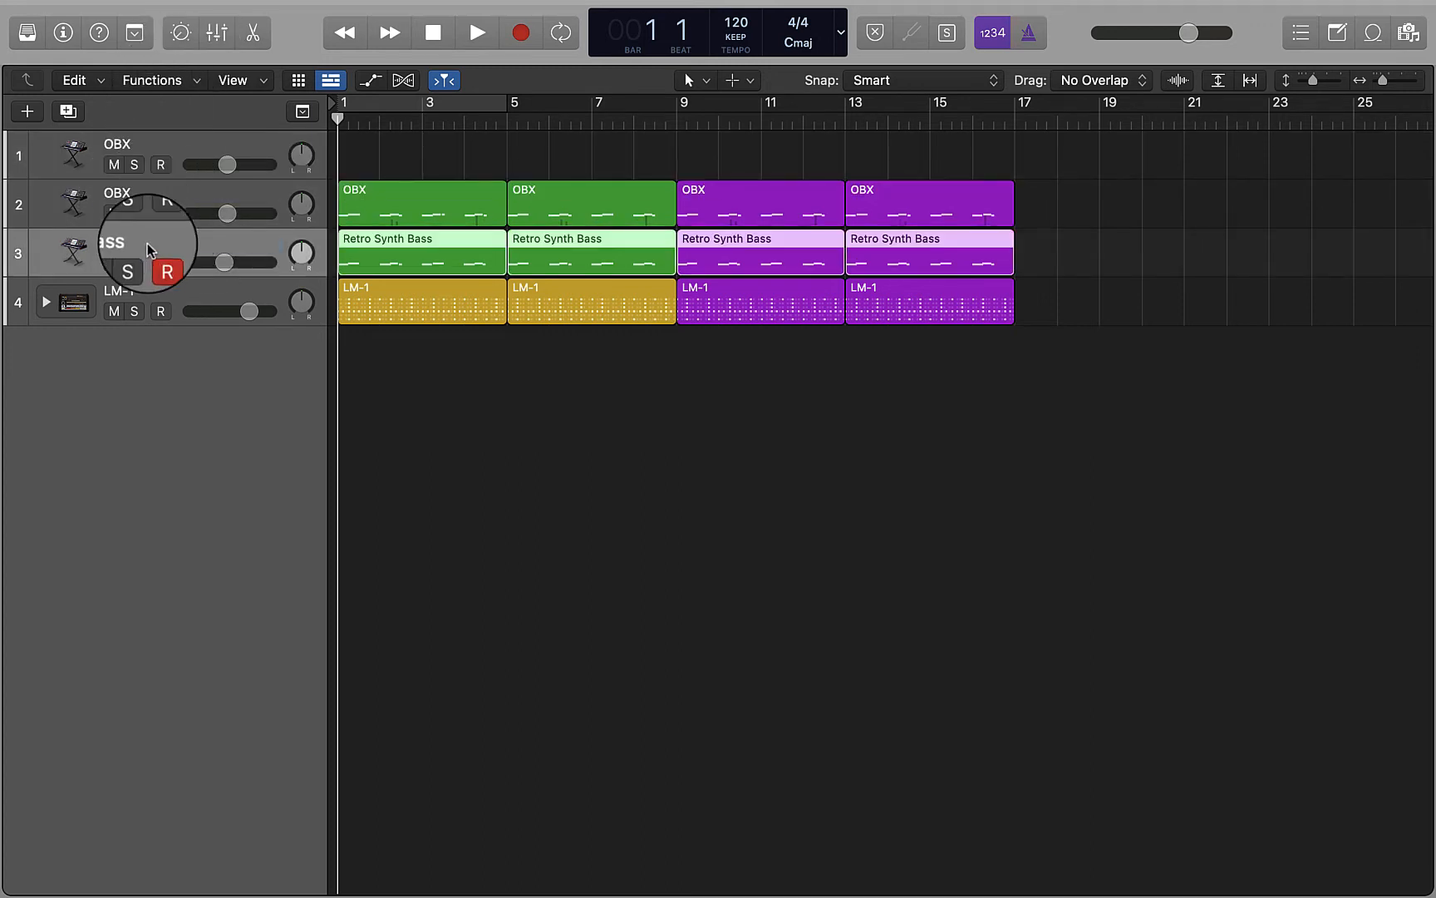
double_click(119, 289)
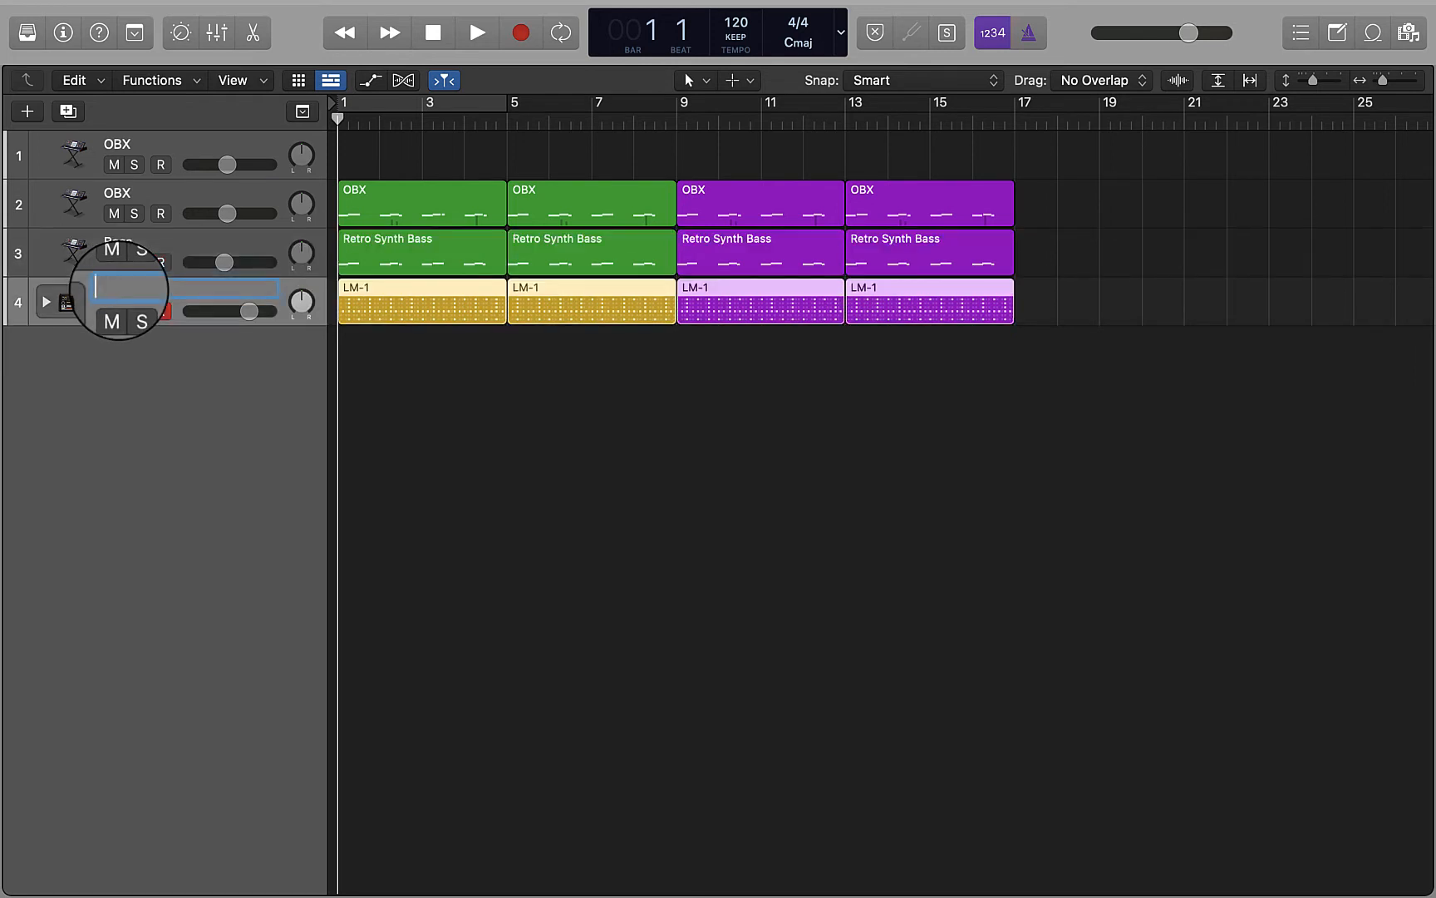
type("Drums")
key("Return")
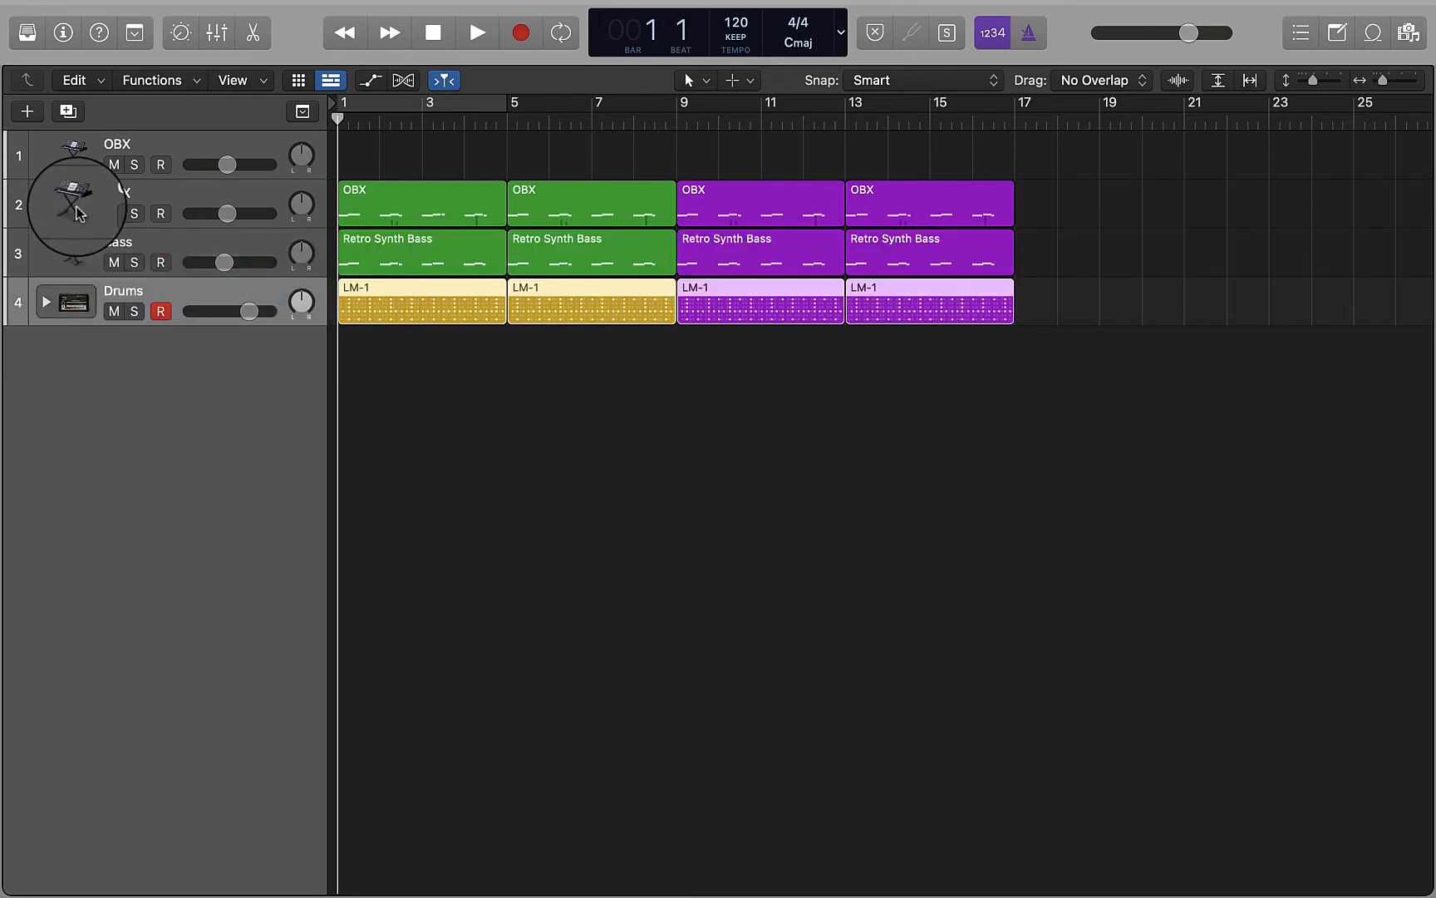
Step: Rename the empty duplicate OBX track in the first row as Chords
left_click(119, 197)
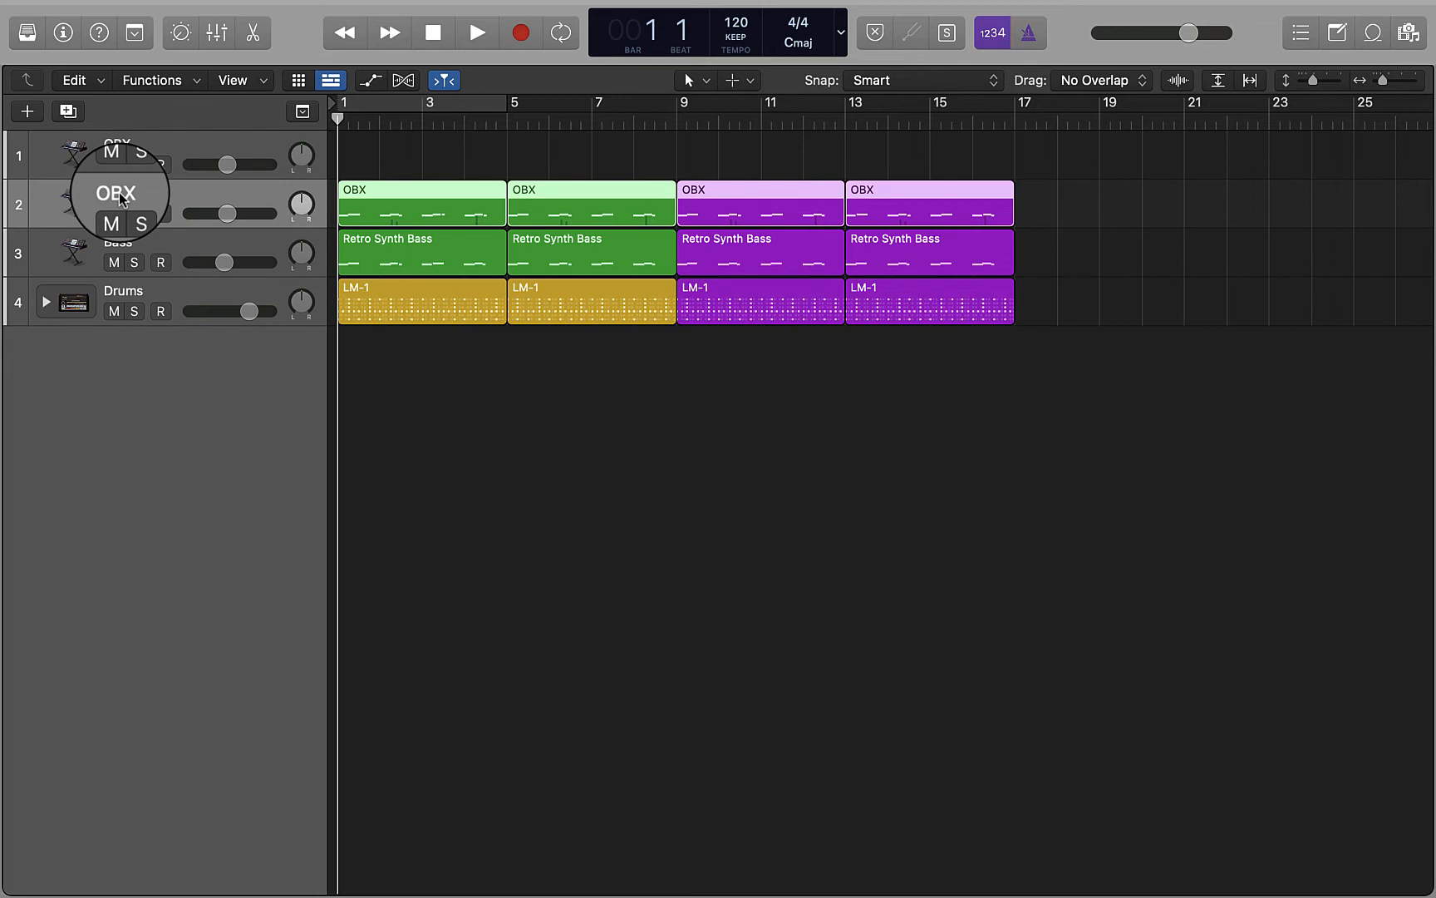
double_click(123, 147)
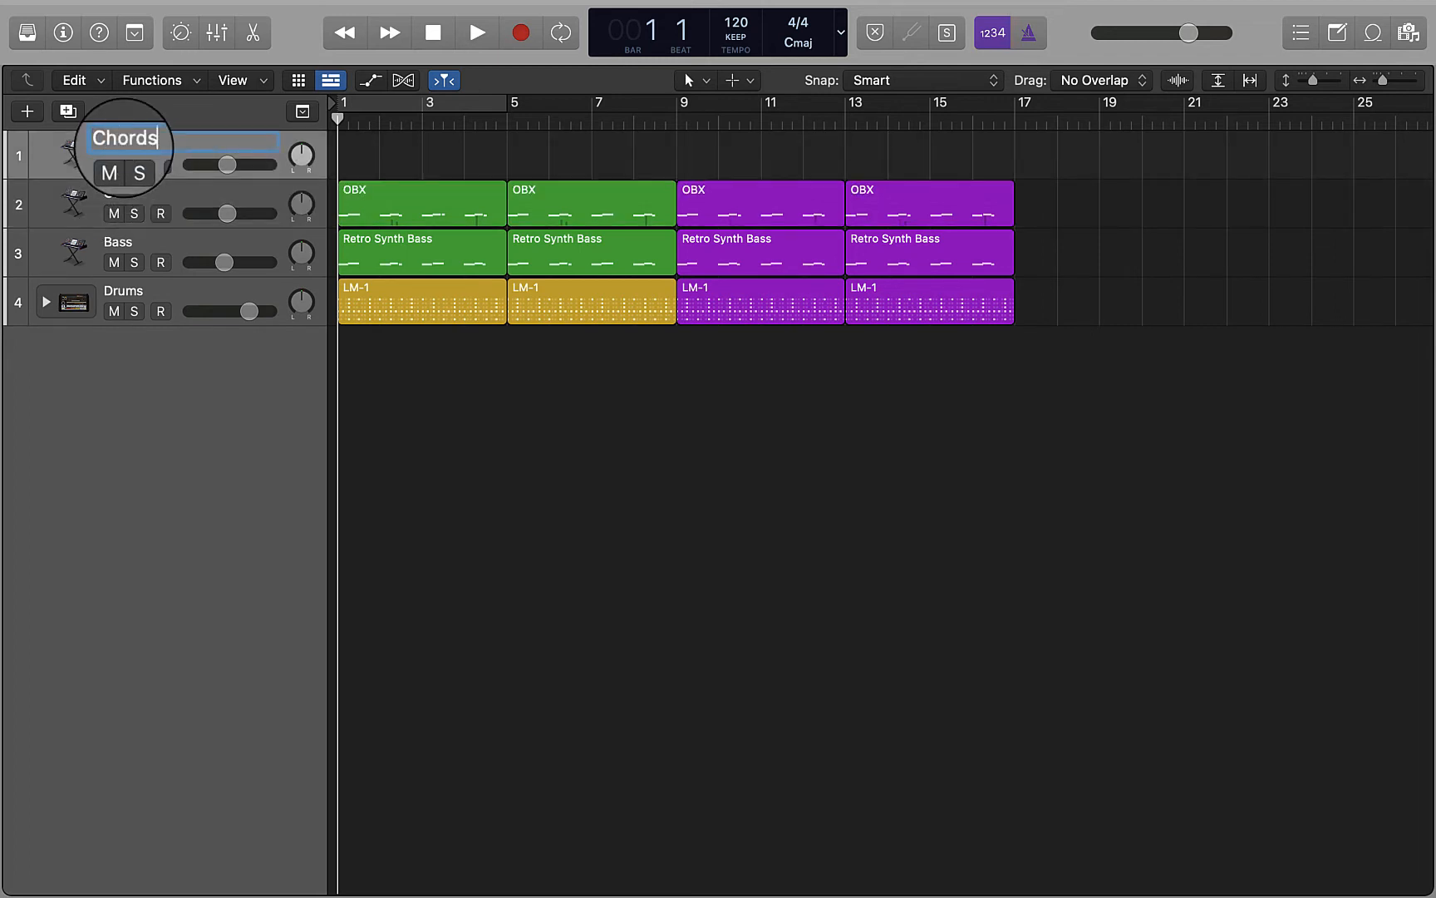
key("Return")
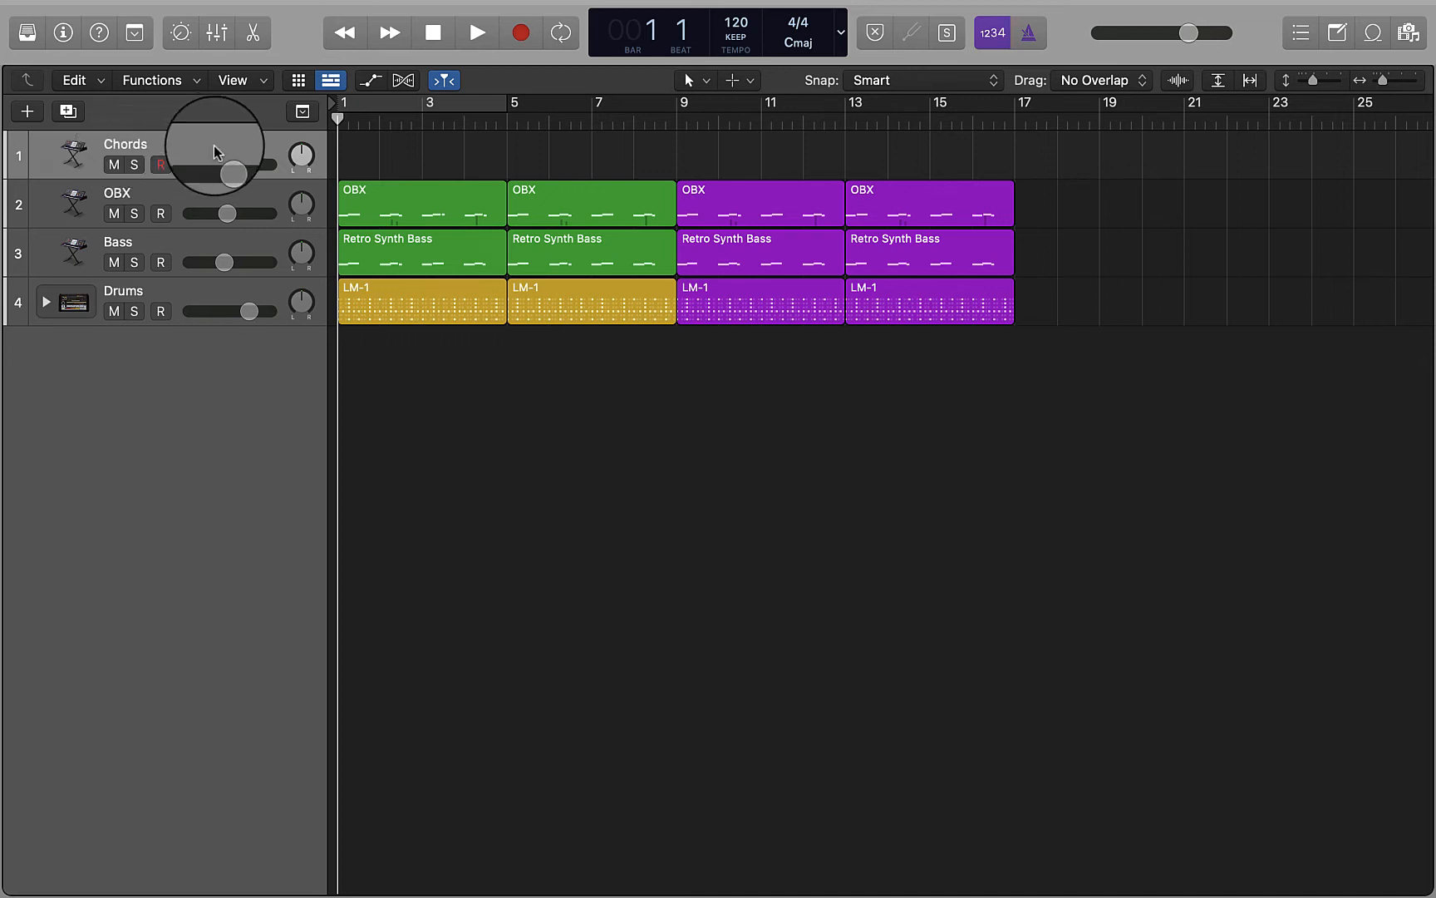
Step: Record a take on the Chords track over the purple section starting at bar 9
left_click(509, 44)
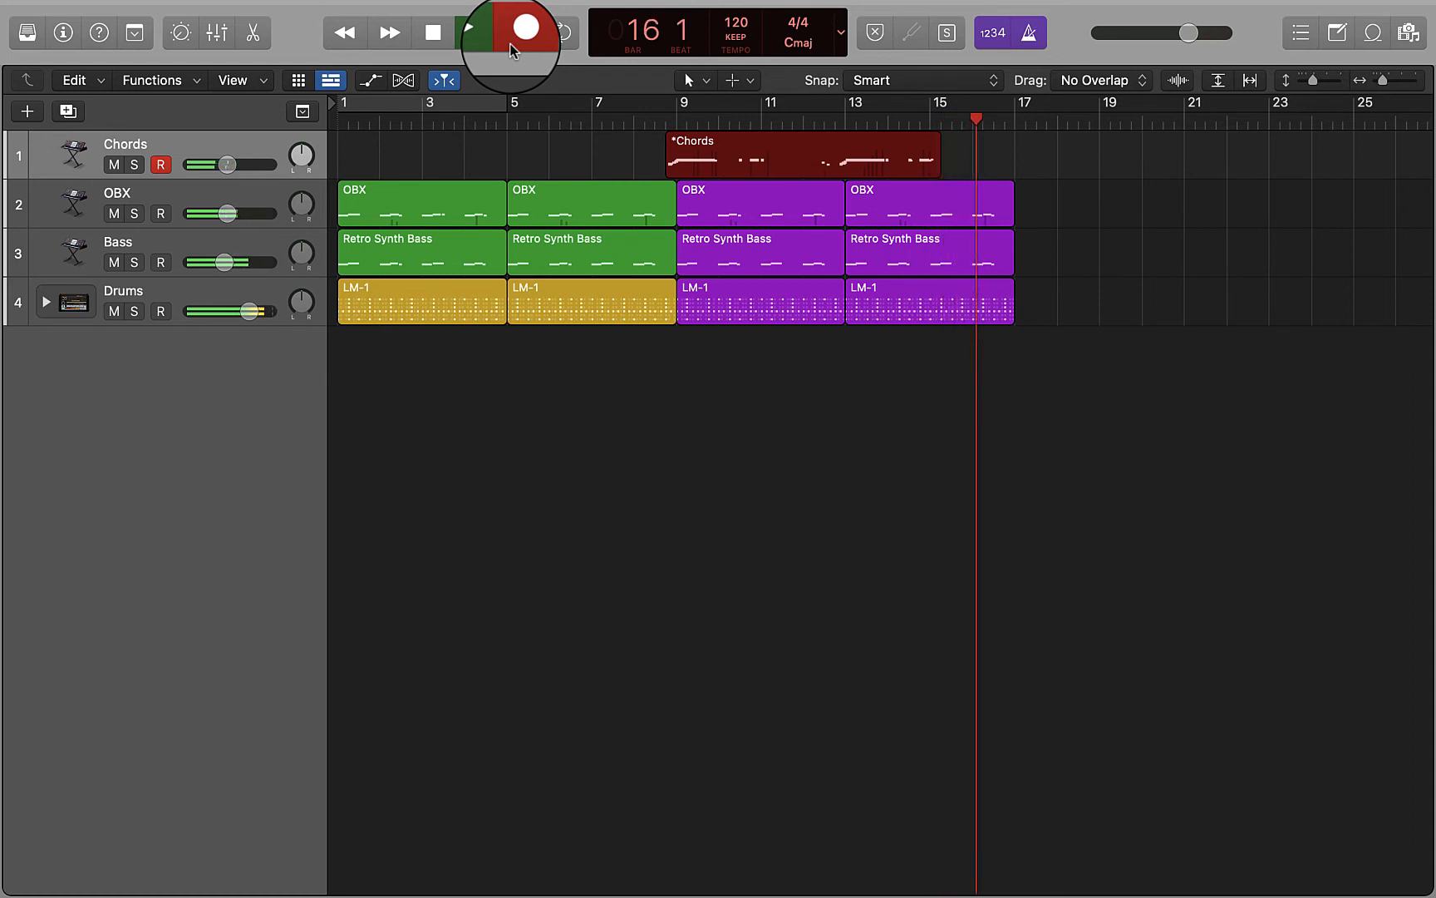
key("space")
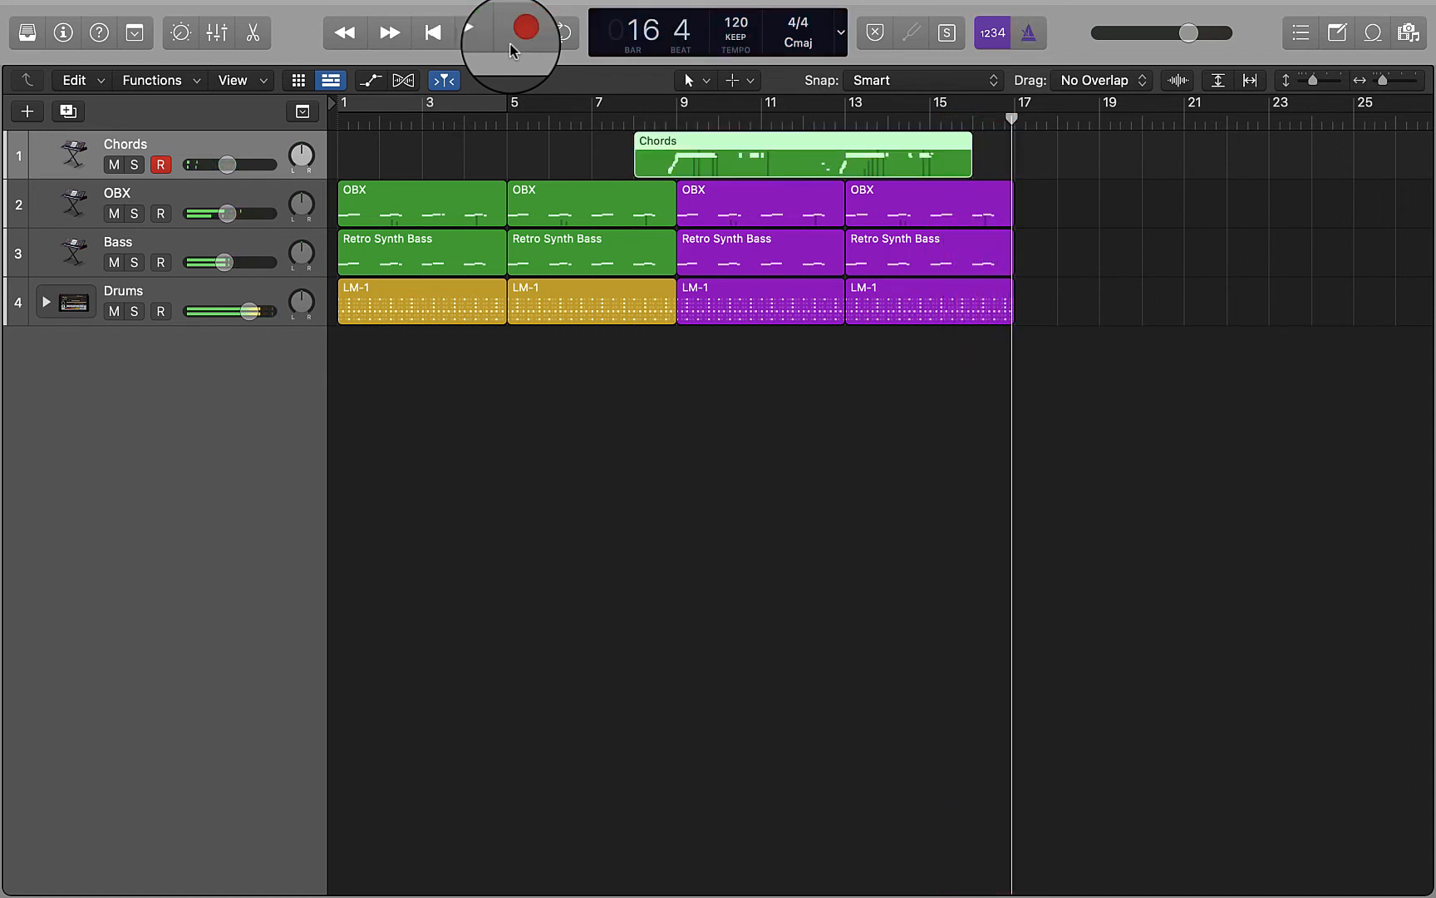
Step: Set the cycle range to bars 9 to 16 and play back the start of the Chords take
left_click(642, 168)
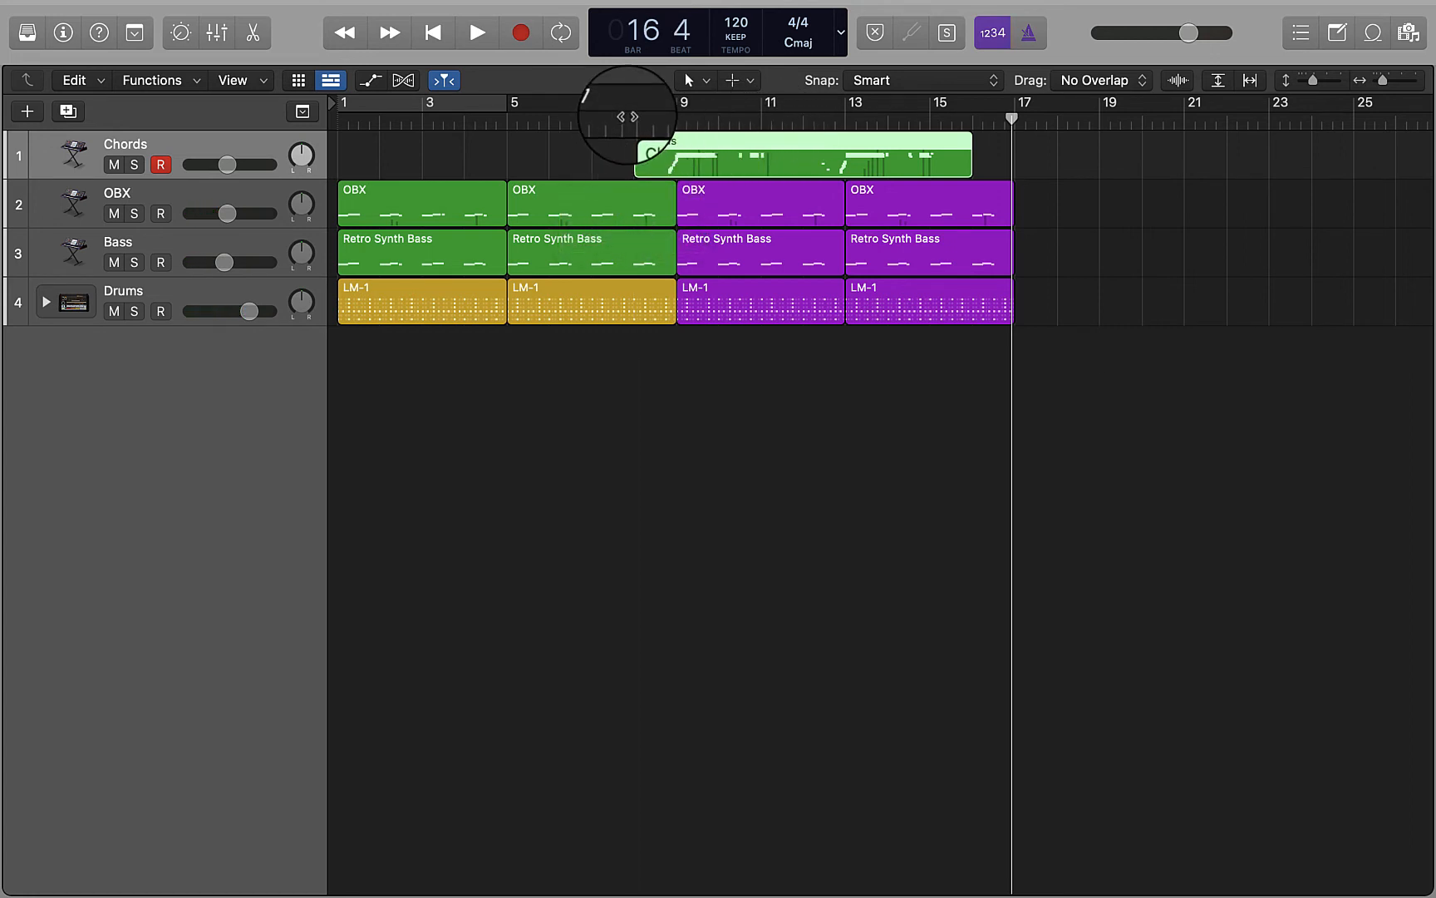
left_click(445, 104)
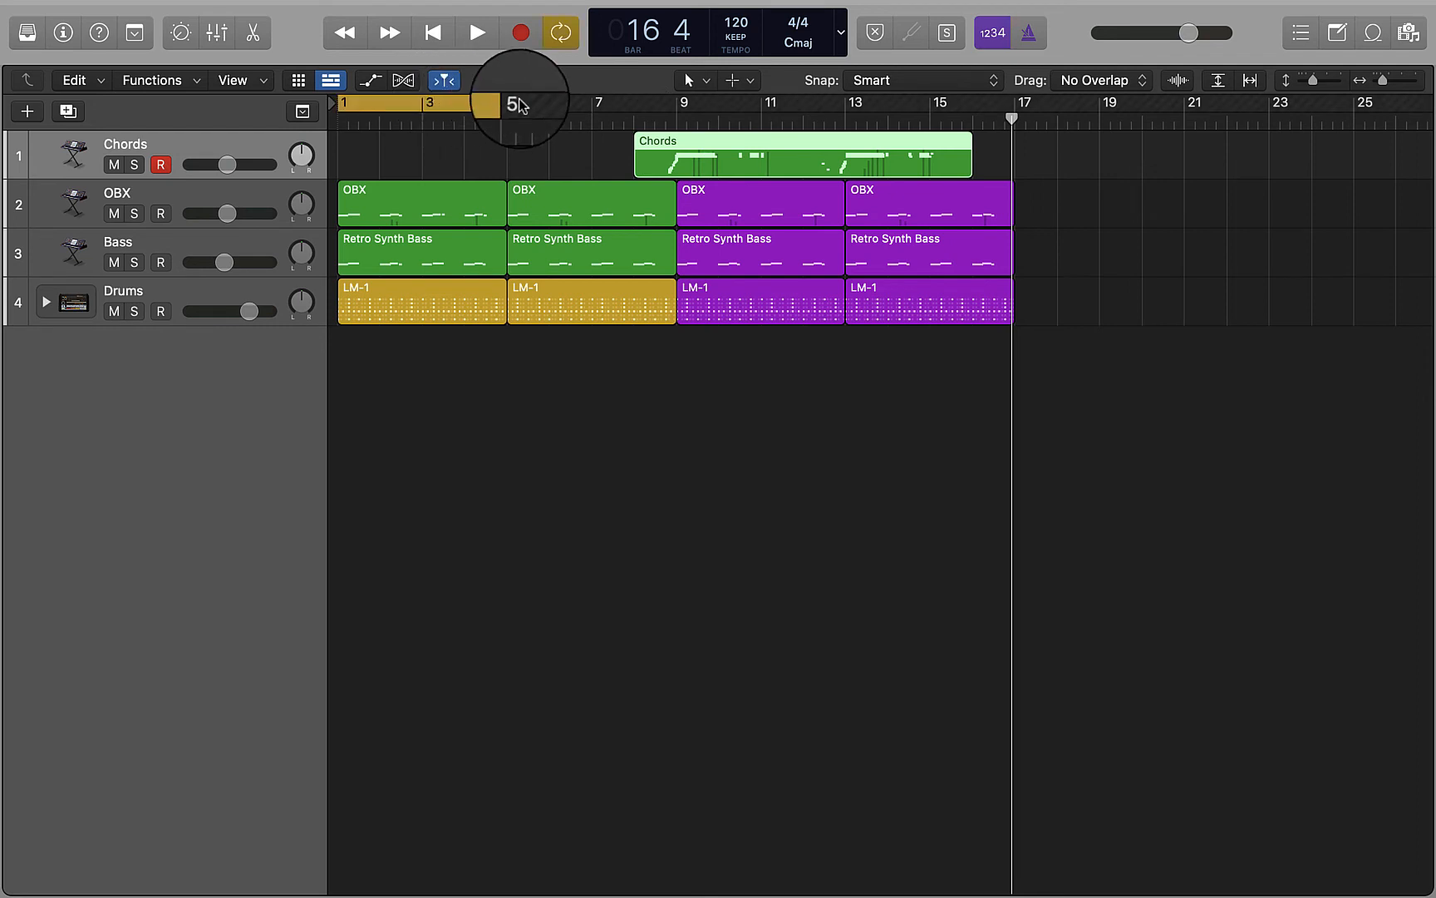
left_click_drag(458, 106, 1013, 117)
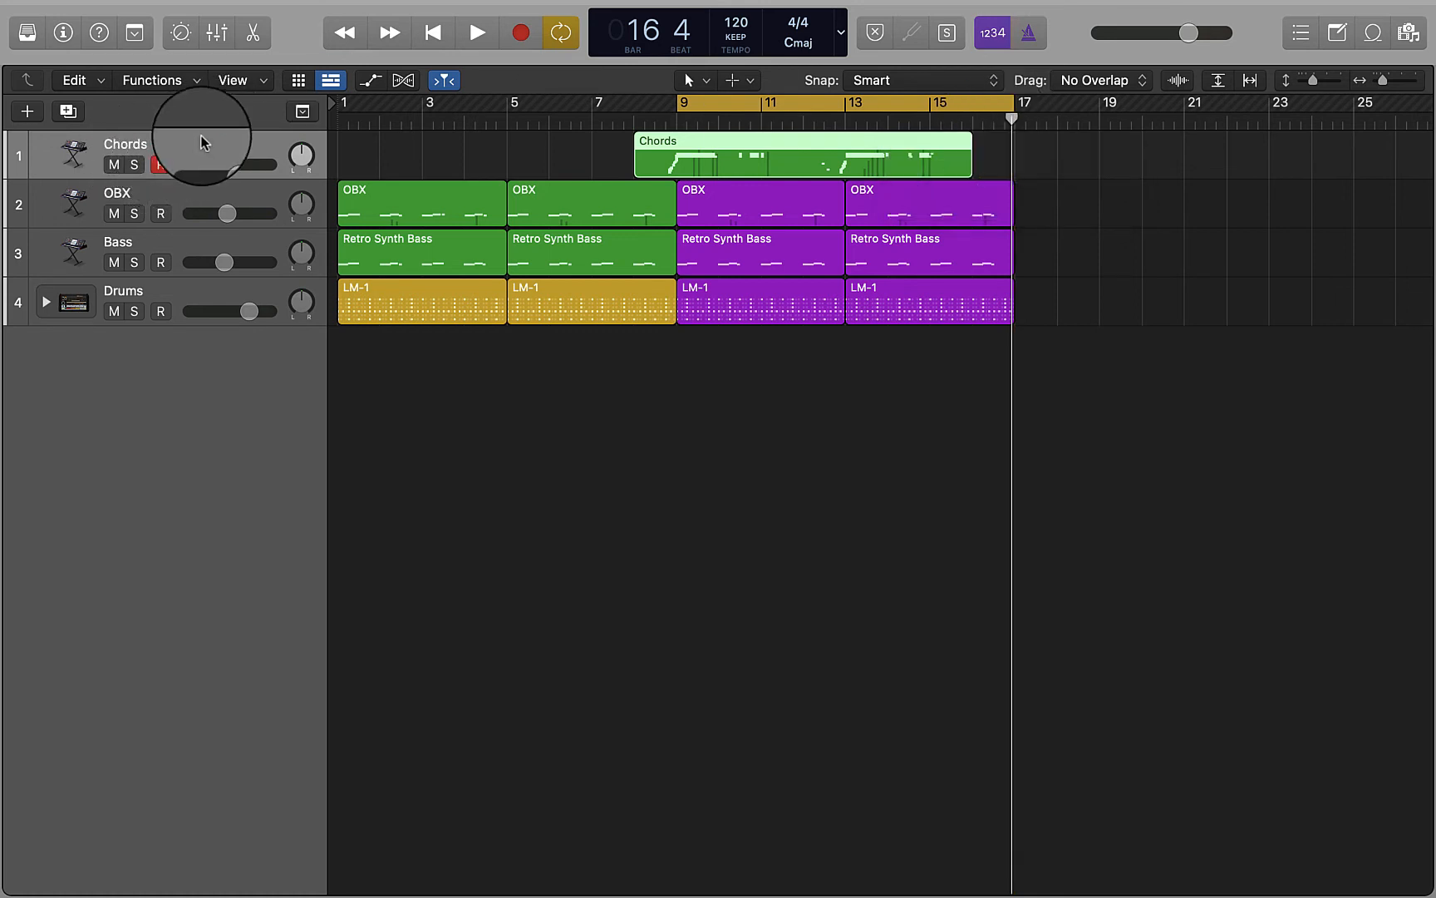
key("space")
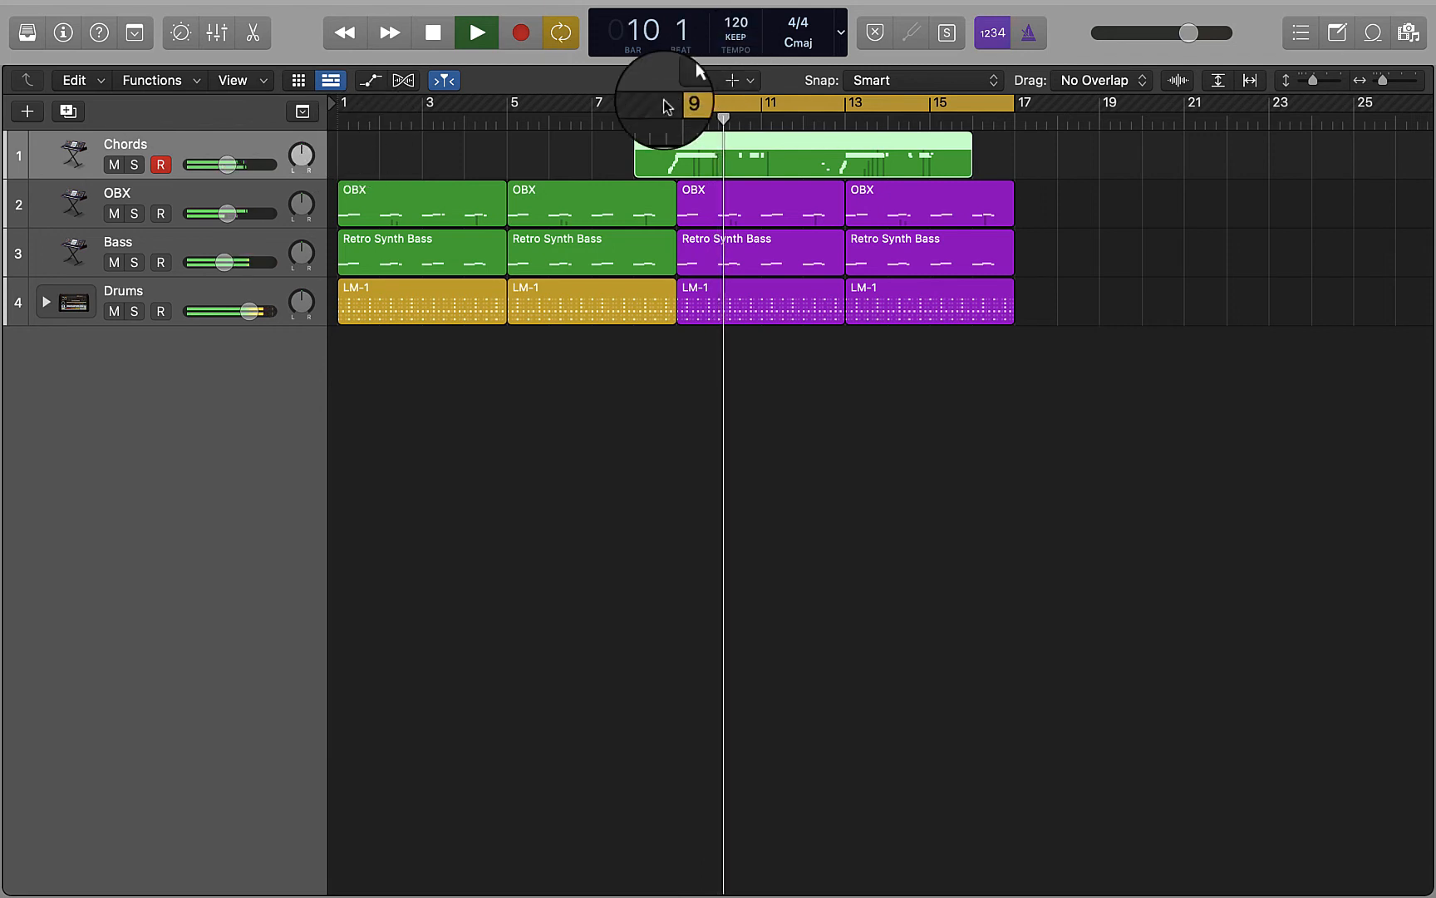
key("space")
Step: Turn off cycle mode, play the Chords take from bar 8, and delete its region
left_click(636, 122)
key("c")
key("space")
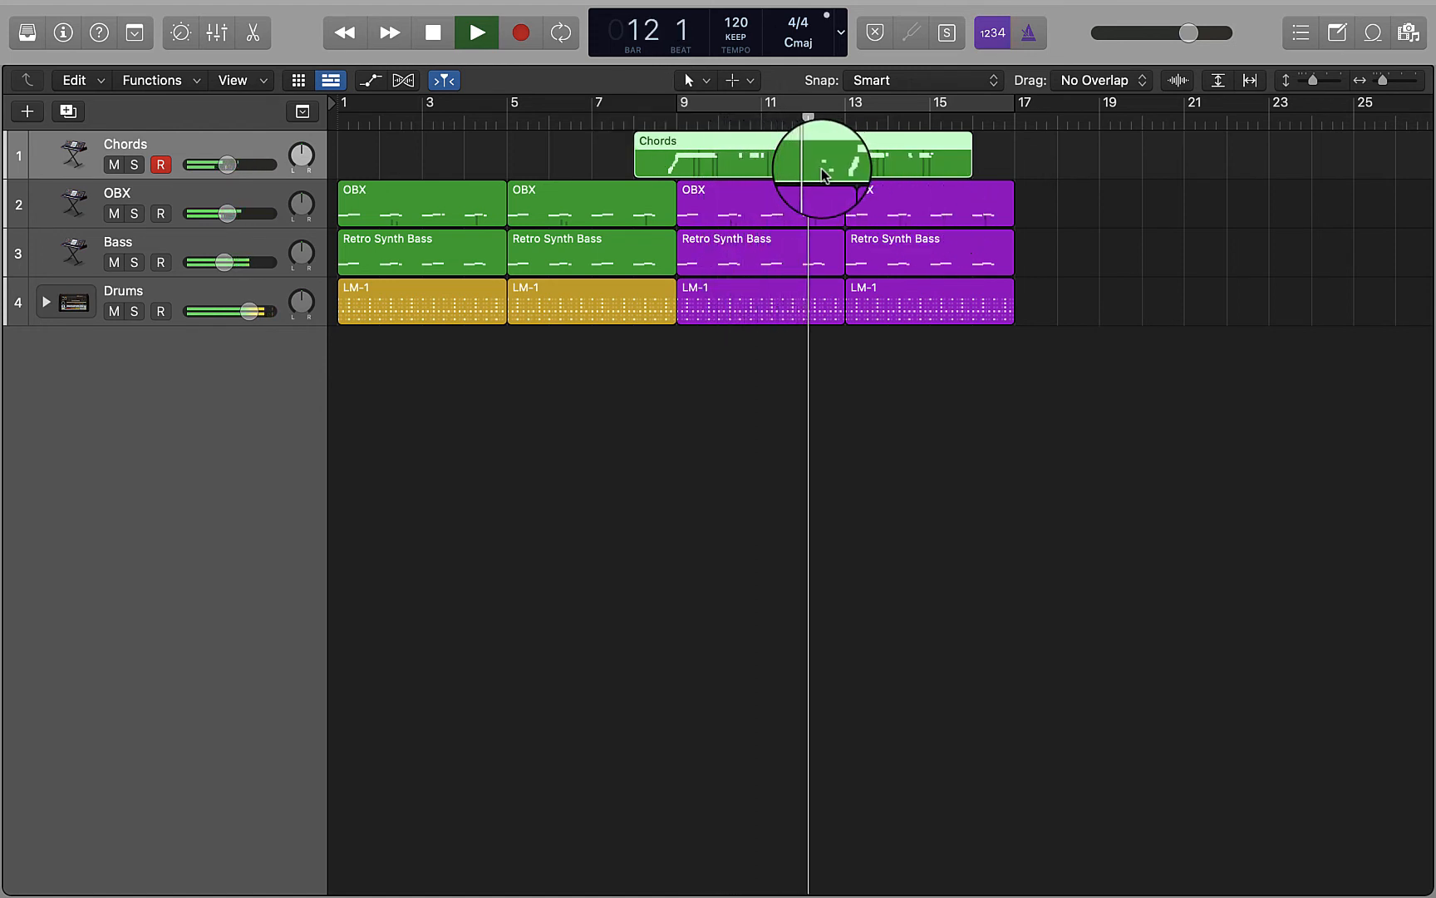
key("space")
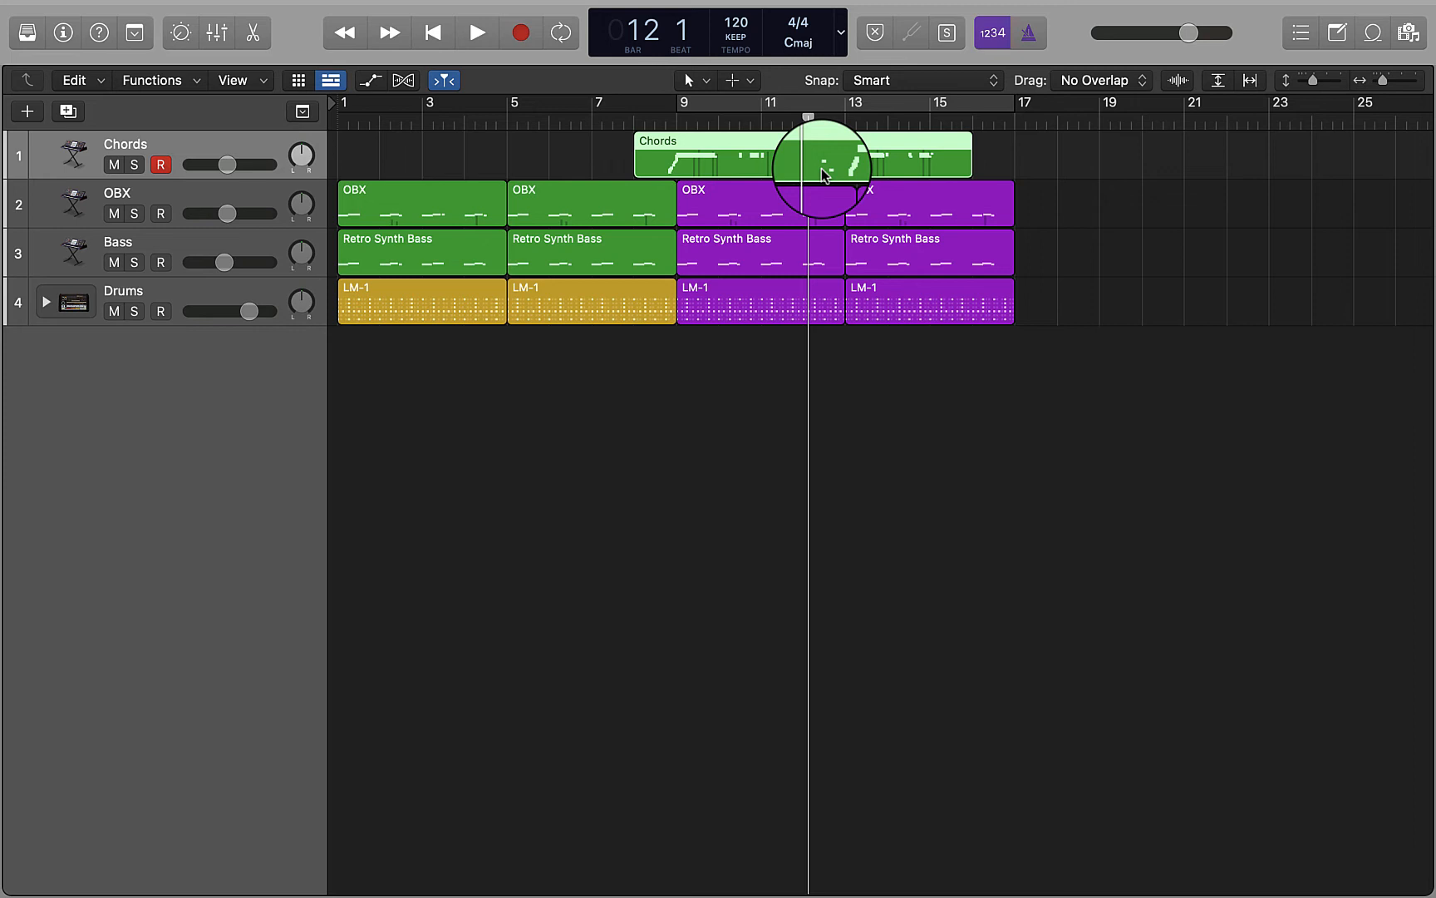
key("Delete")
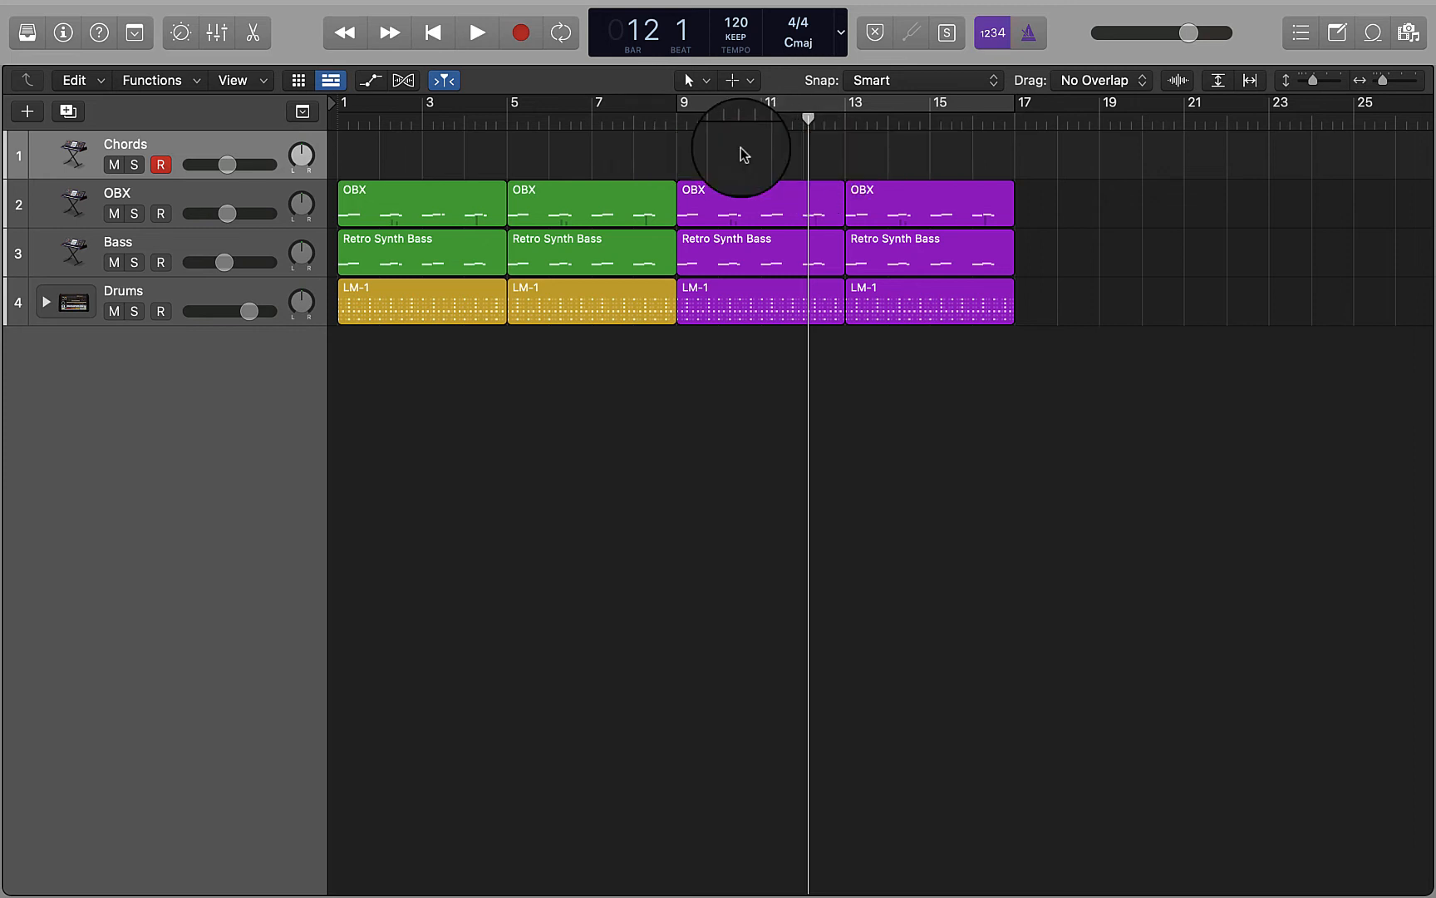
left_click(620, 116)
left_click(521, 32)
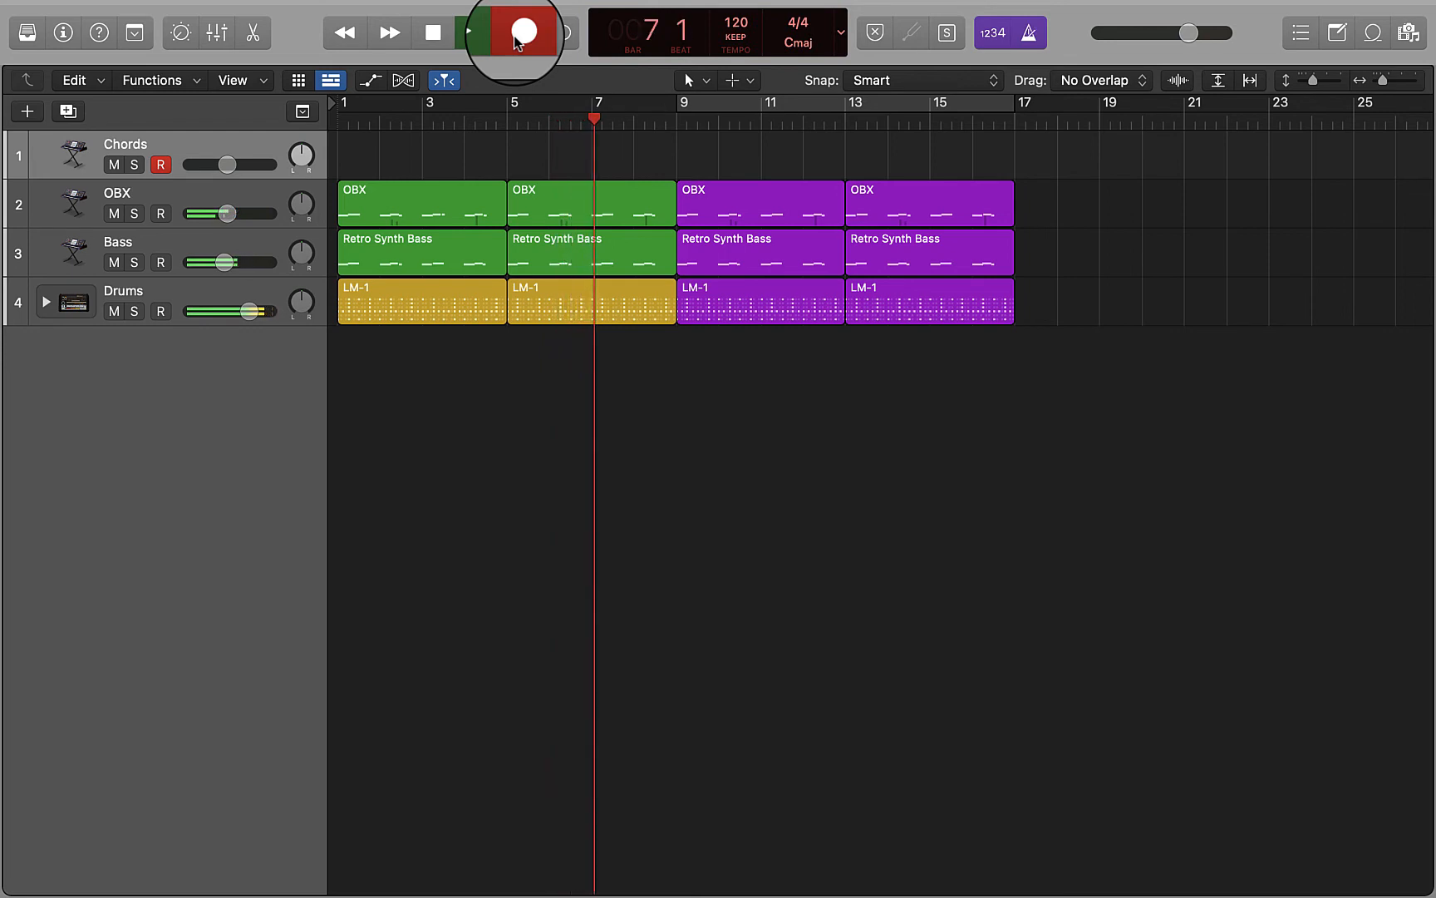
left_click(519, 35)
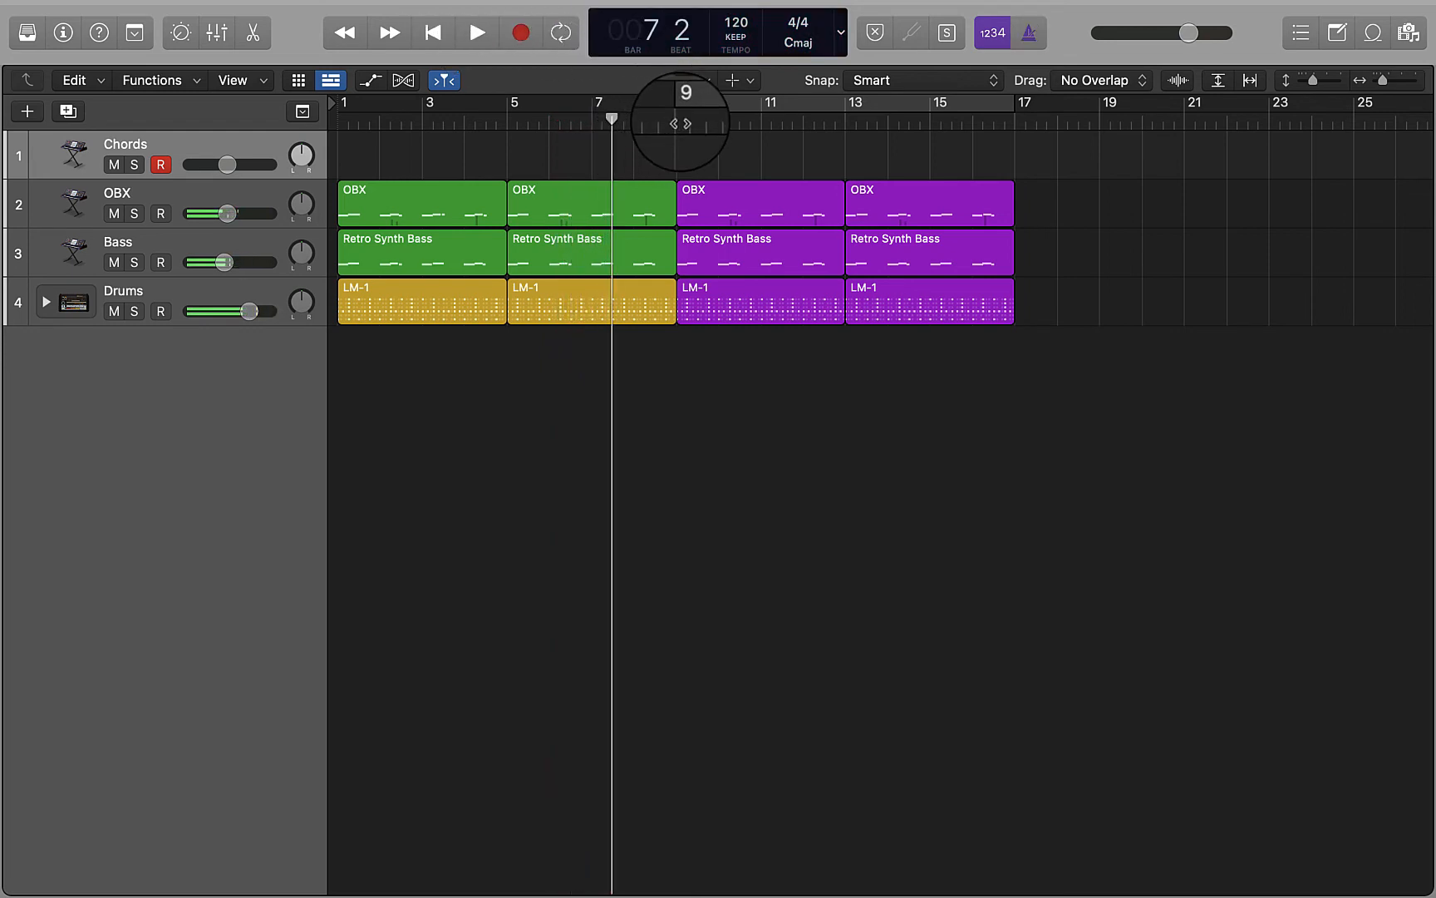
Step: Record a new take on the Chords track from bar 9 to the end of bar 16
left_click(678, 124)
left_click(520, 33)
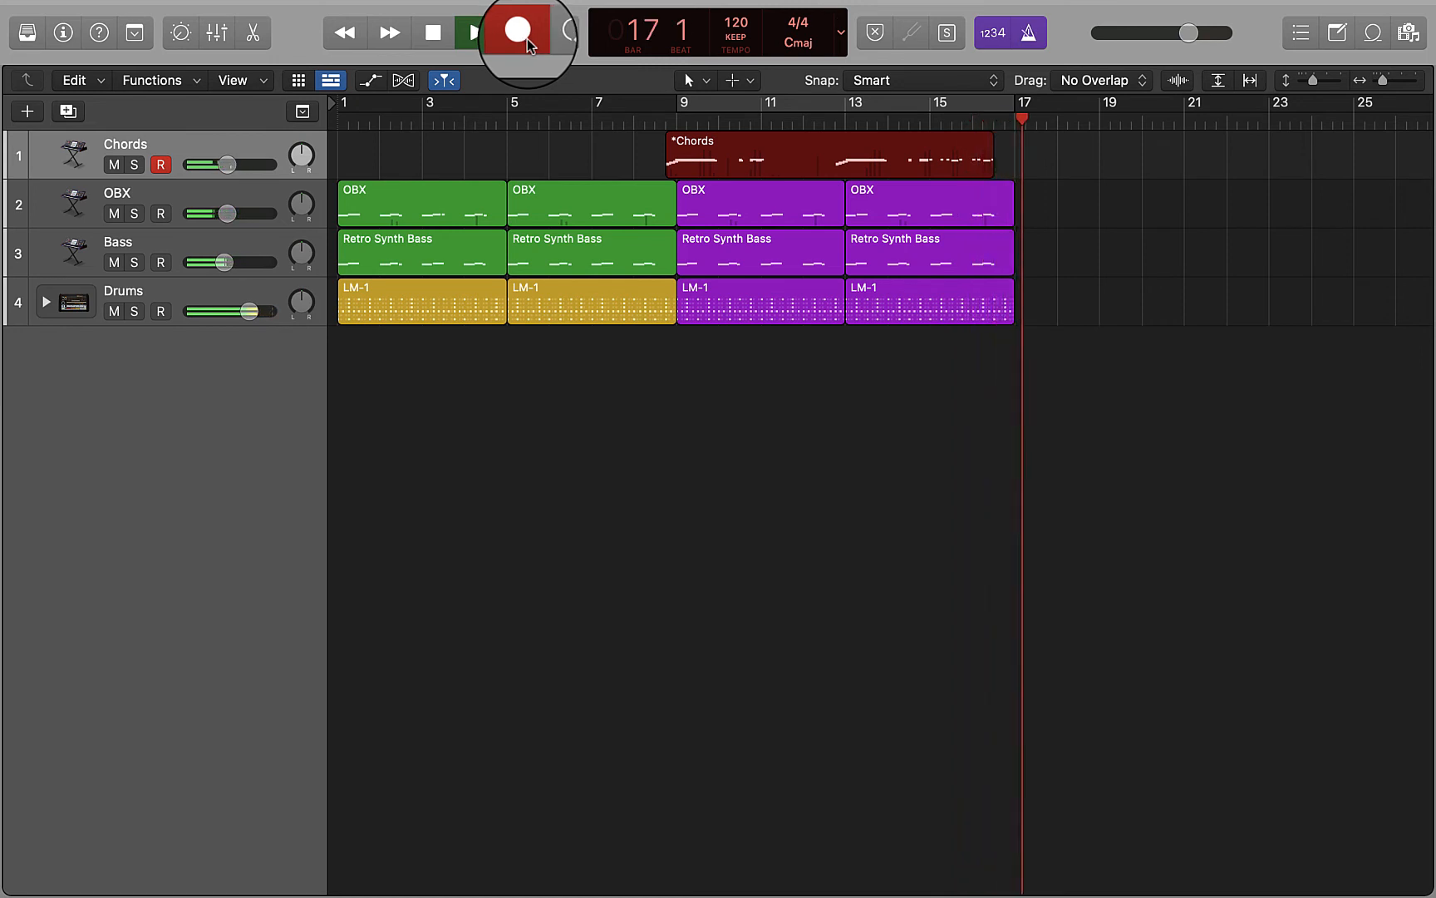
left_click(527, 38)
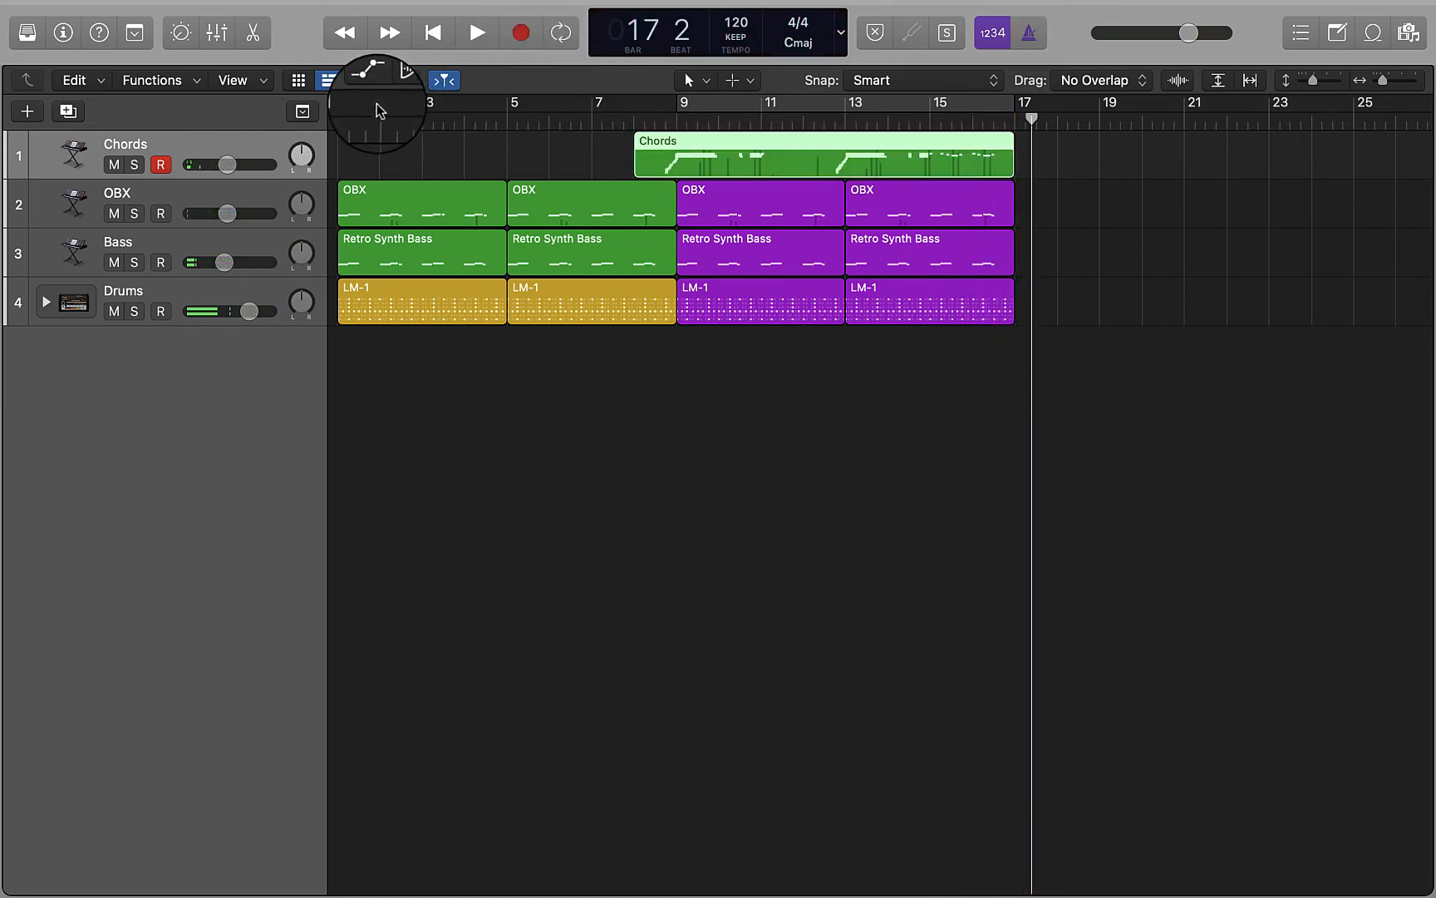
Step: Play the song from bar 1 and lower the Chords track's volume slightly during playback
left_click(429, 33)
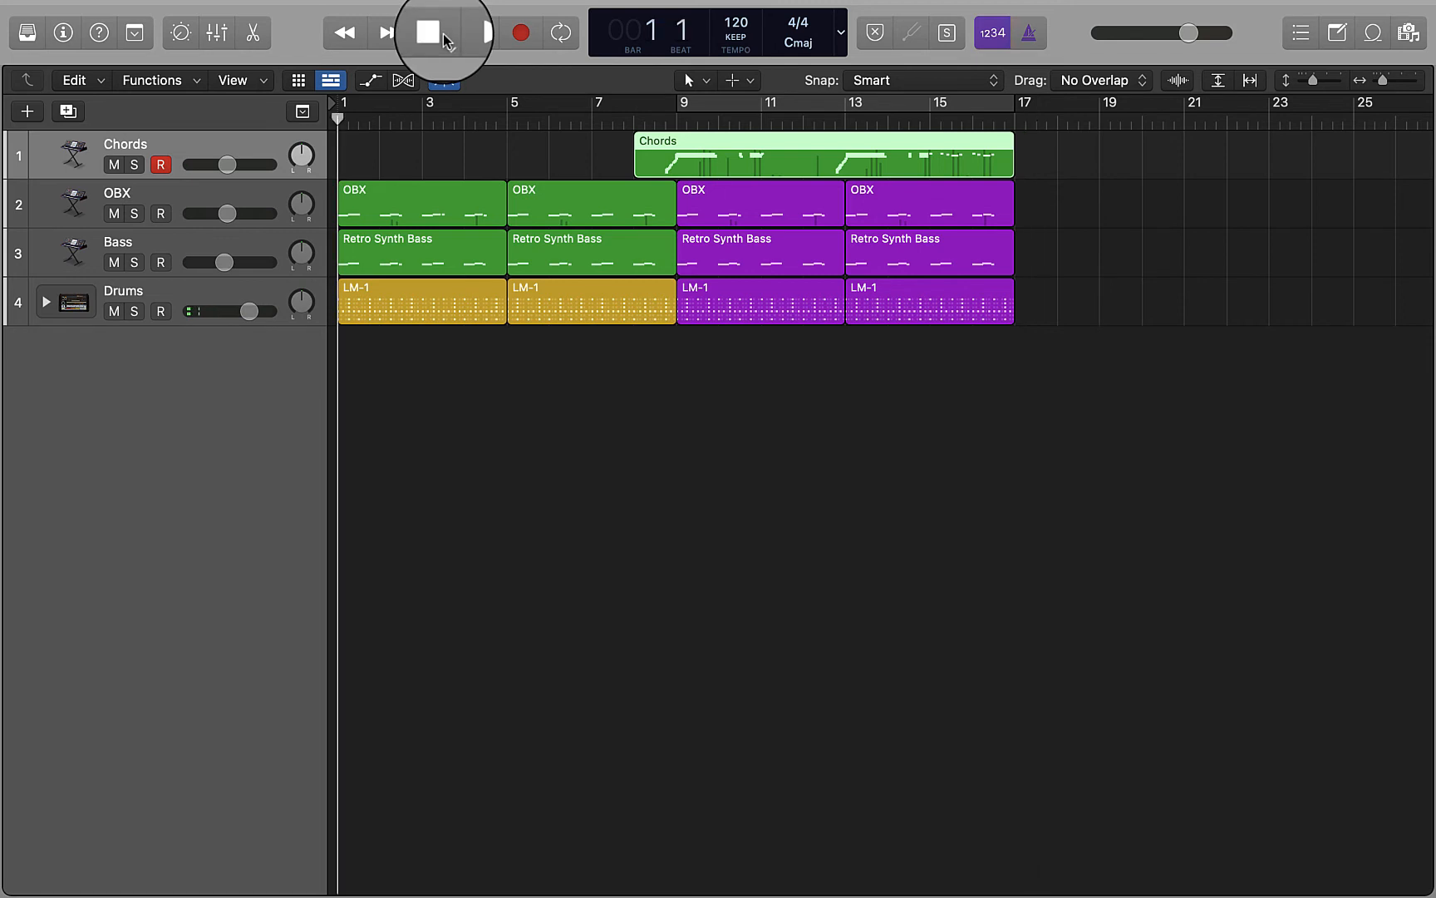
key("space")
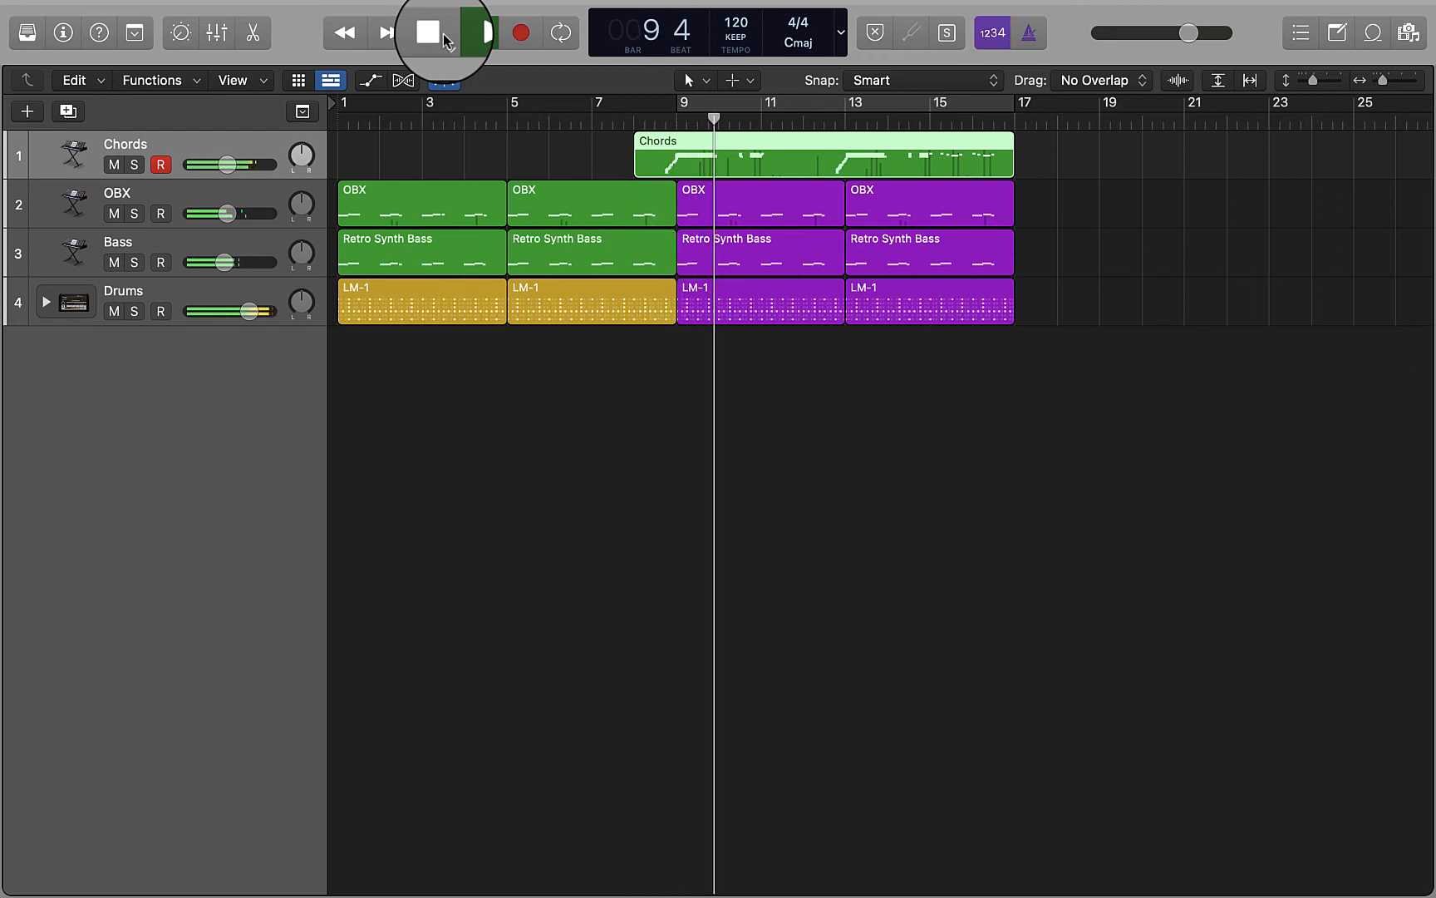
left_click_drag(227, 162, 203, 162)
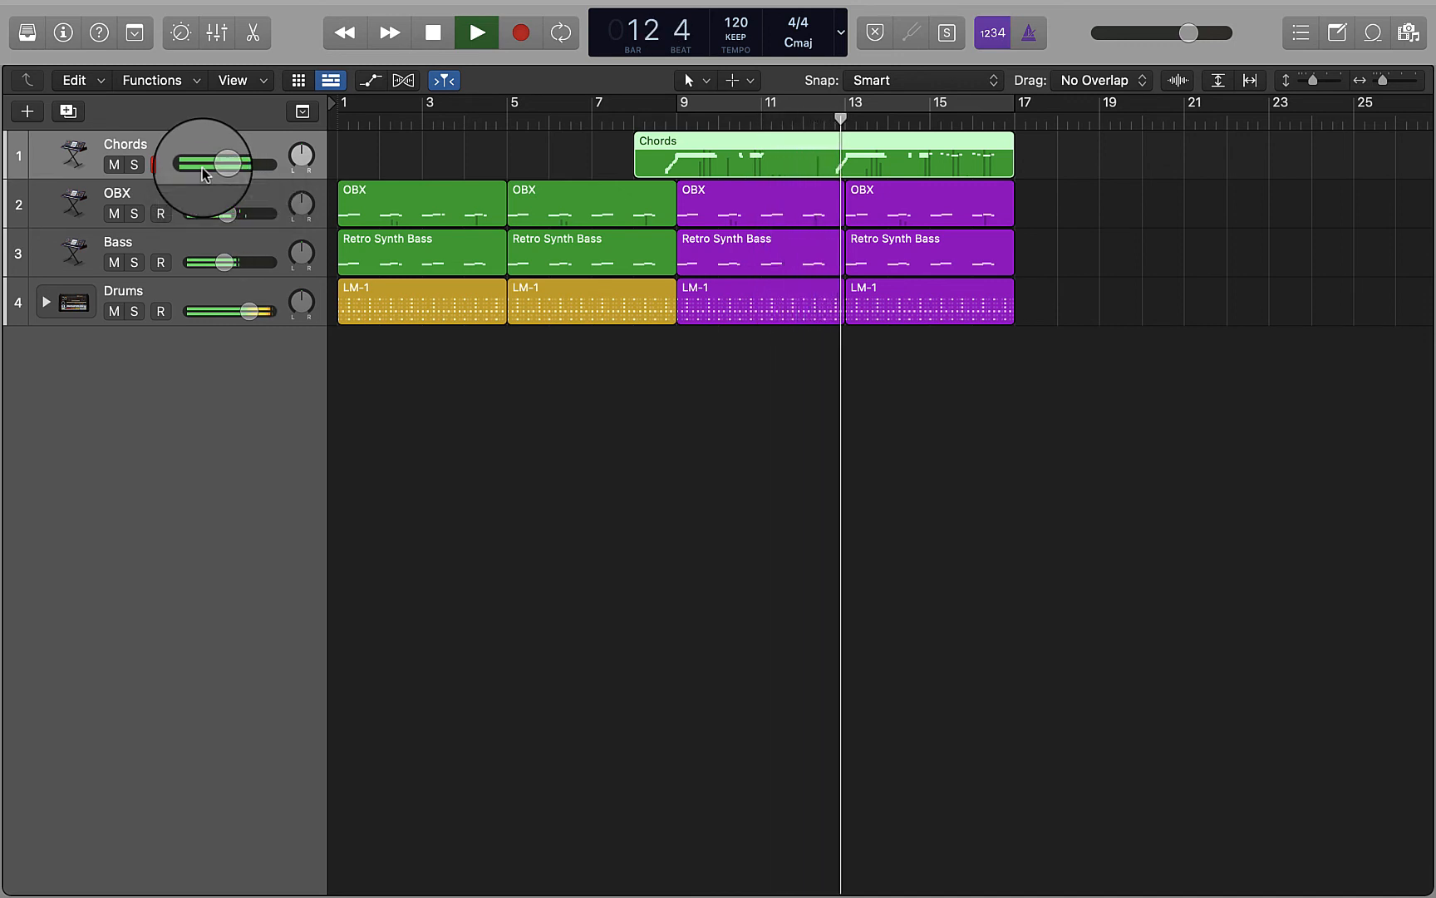
left_click_drag(205, 163, 213, 168)
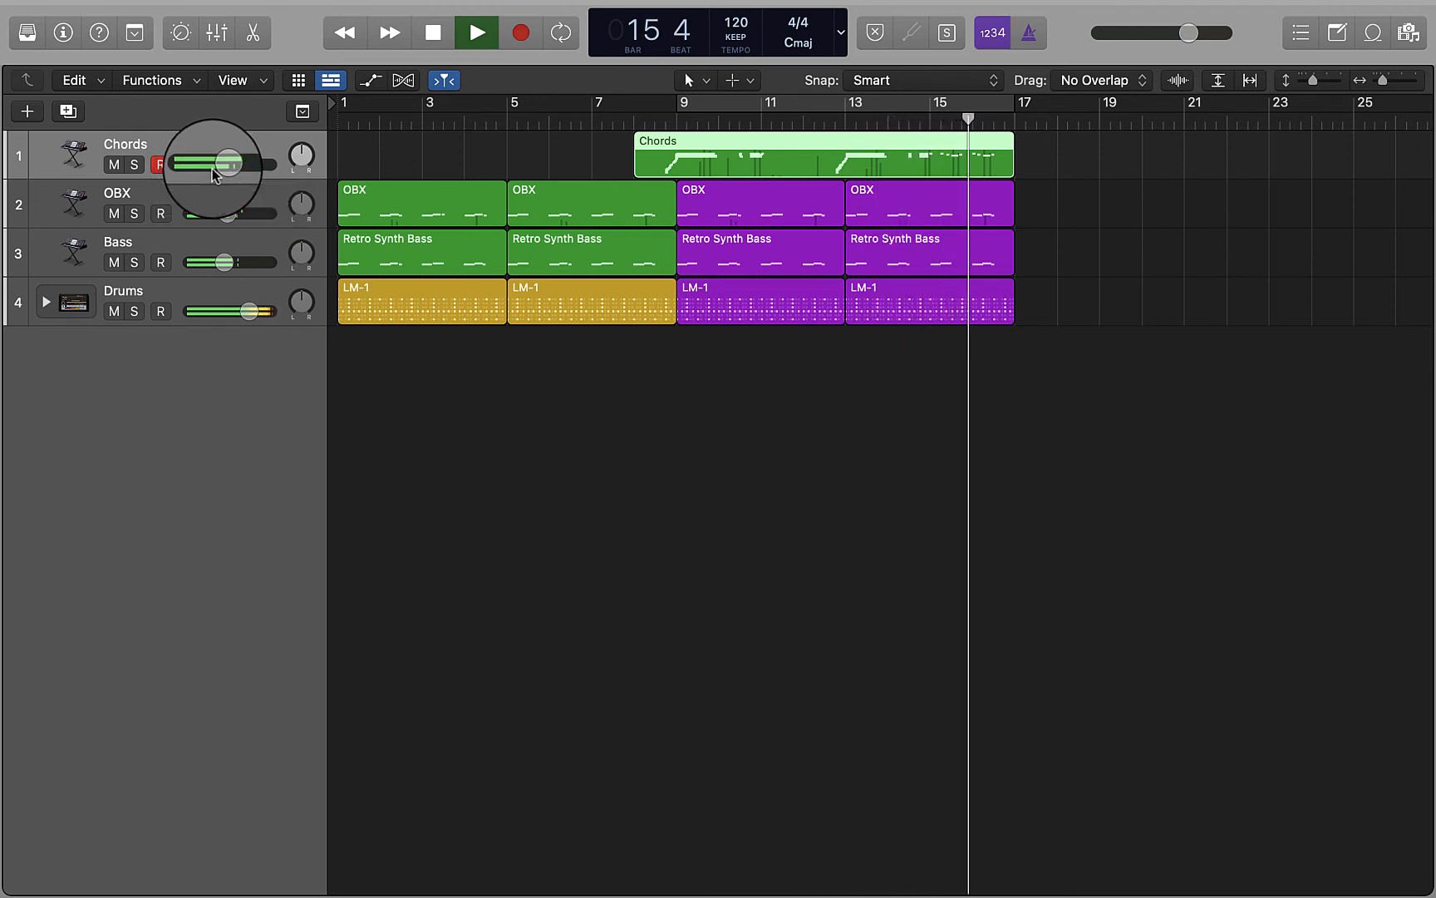
Step: Stop playback, set the cycle range to bars 13 to 16, and play back that section
key("space")
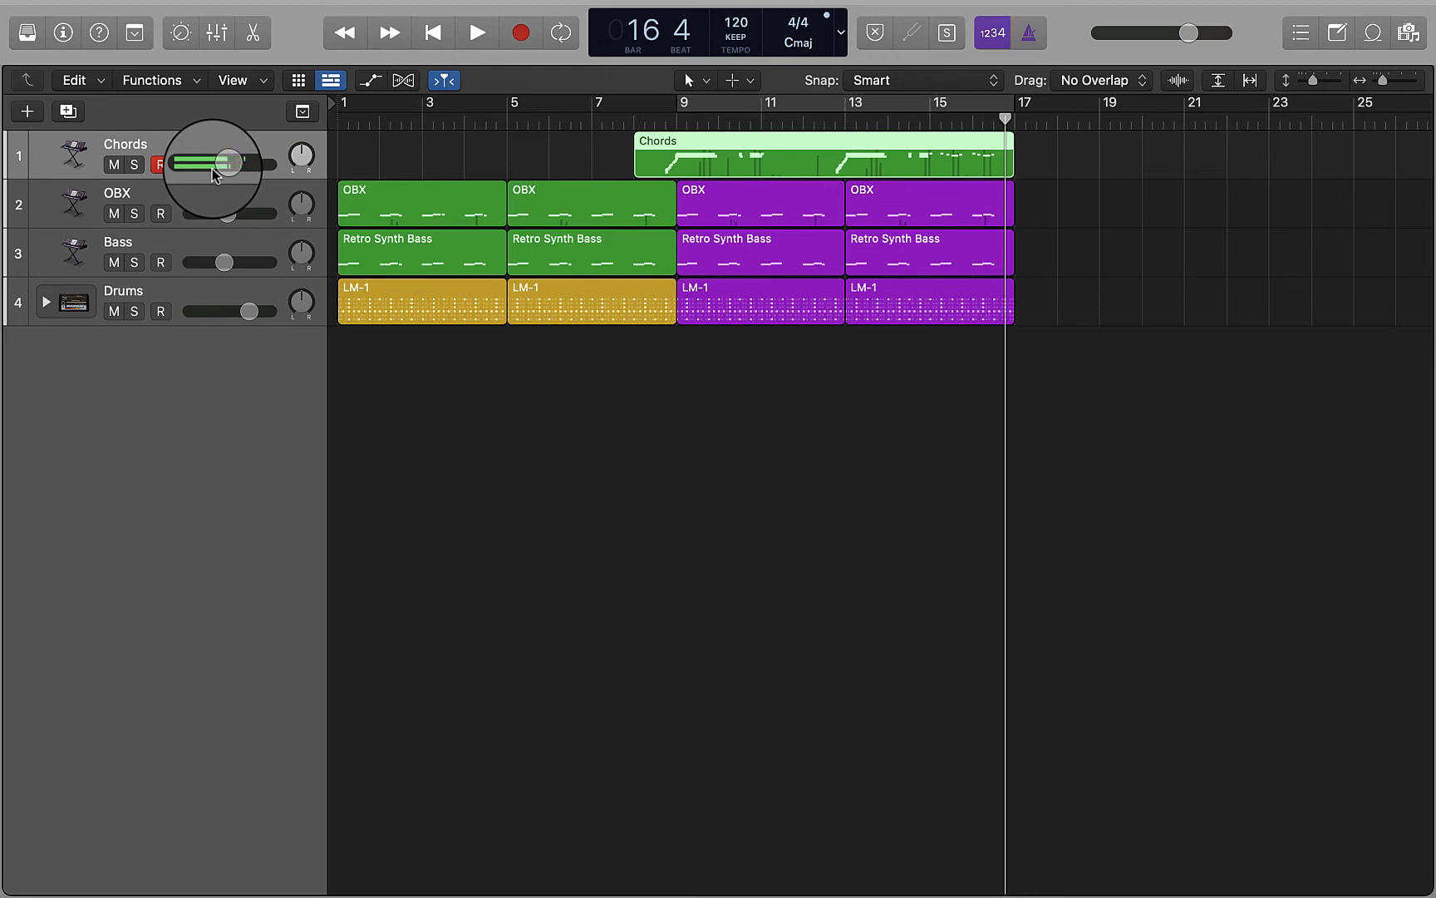
left_click(680, 102)
left_click_drag(682, 100, 848, 140)
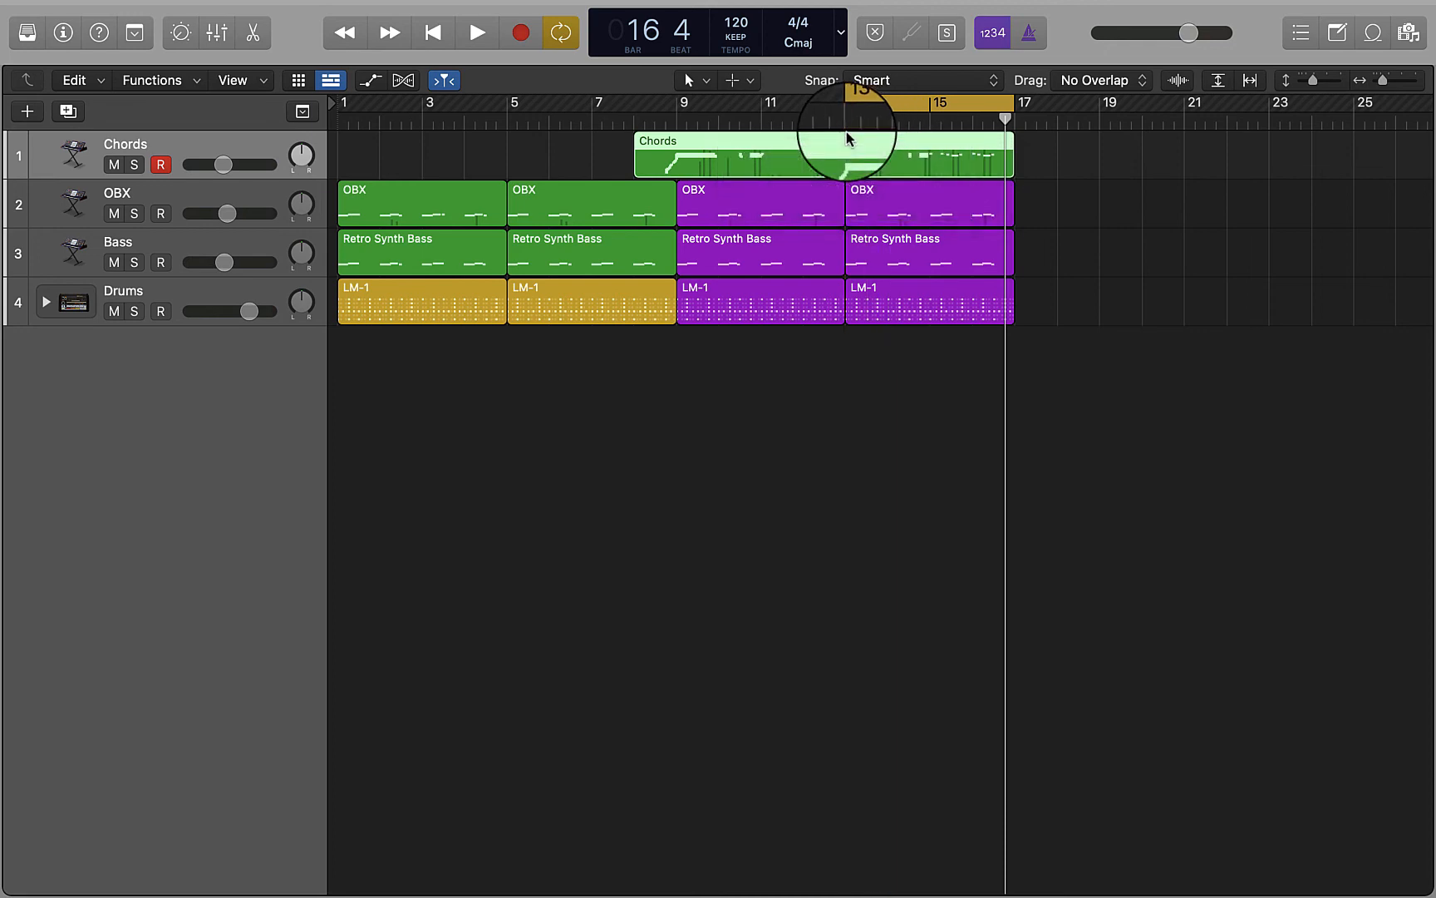
key("space")
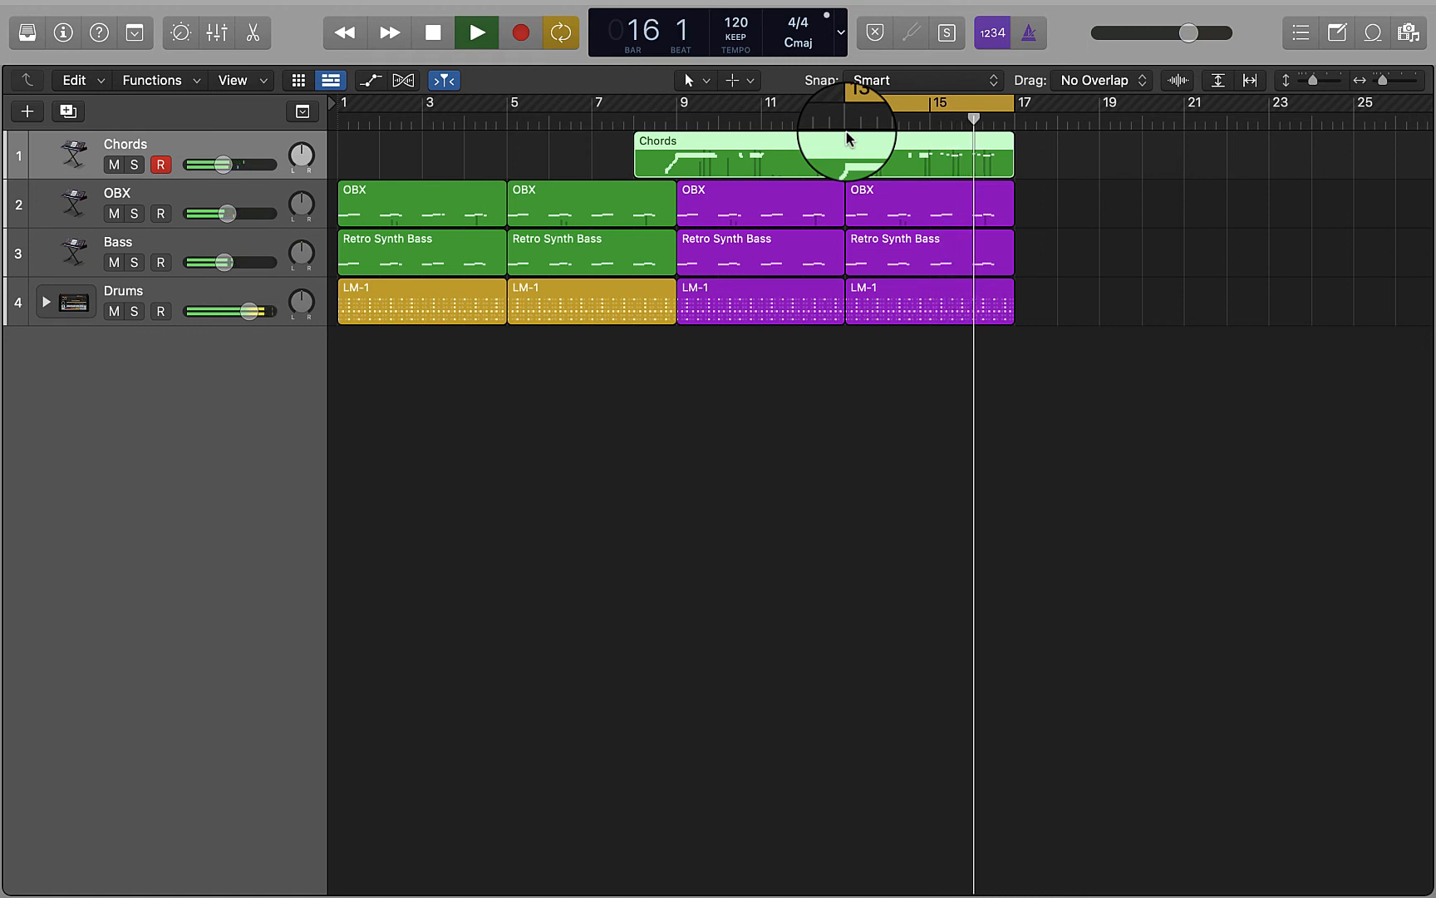
key("space")
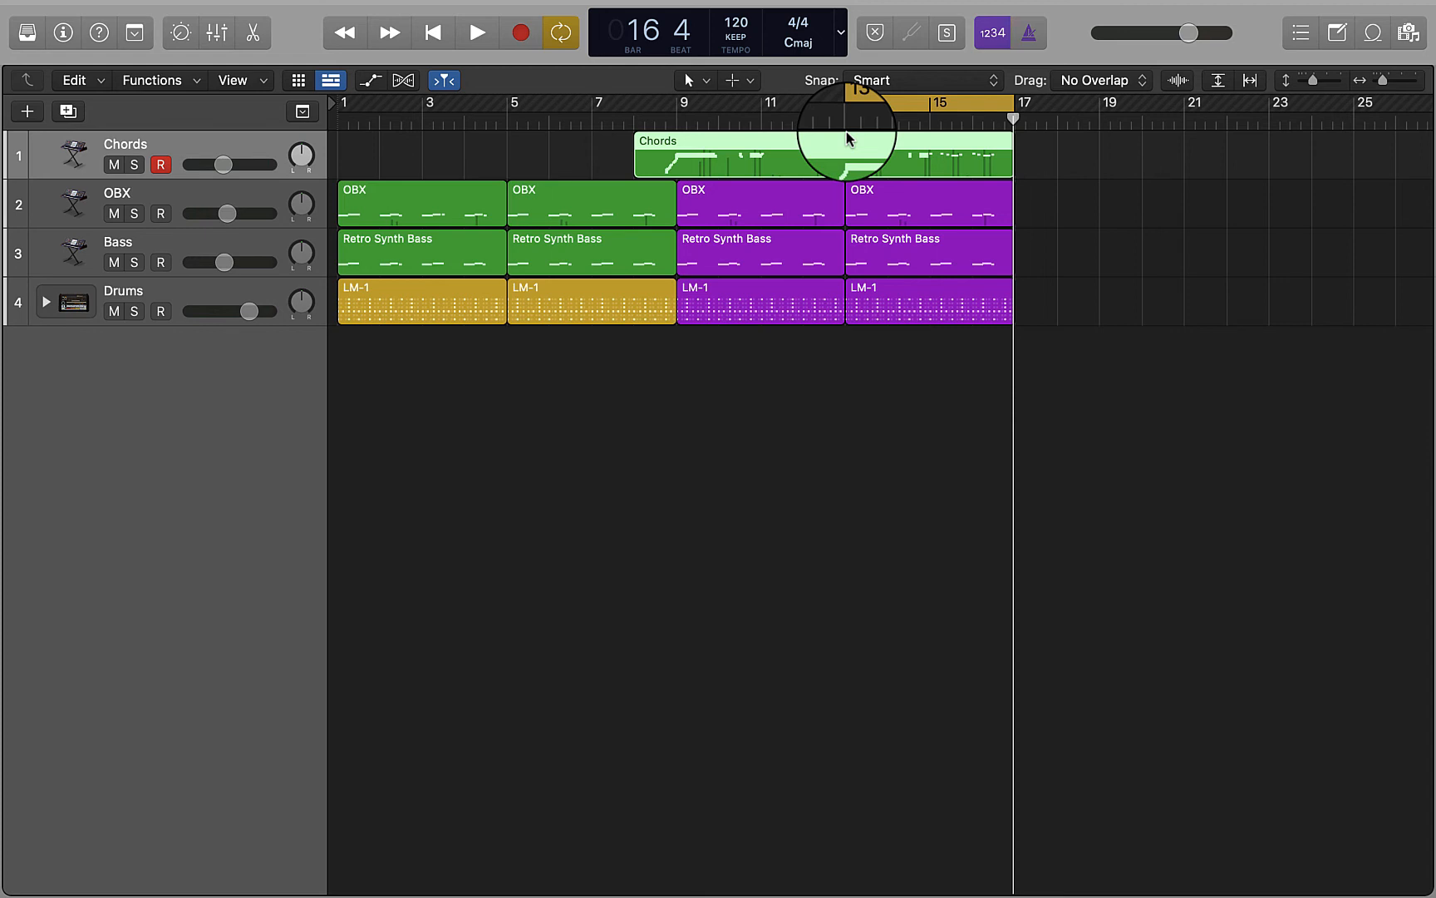
Step: Try recording on the Chords track over the cycle range from bar 13 to the end of bar 16
mouse_move(482, 4)
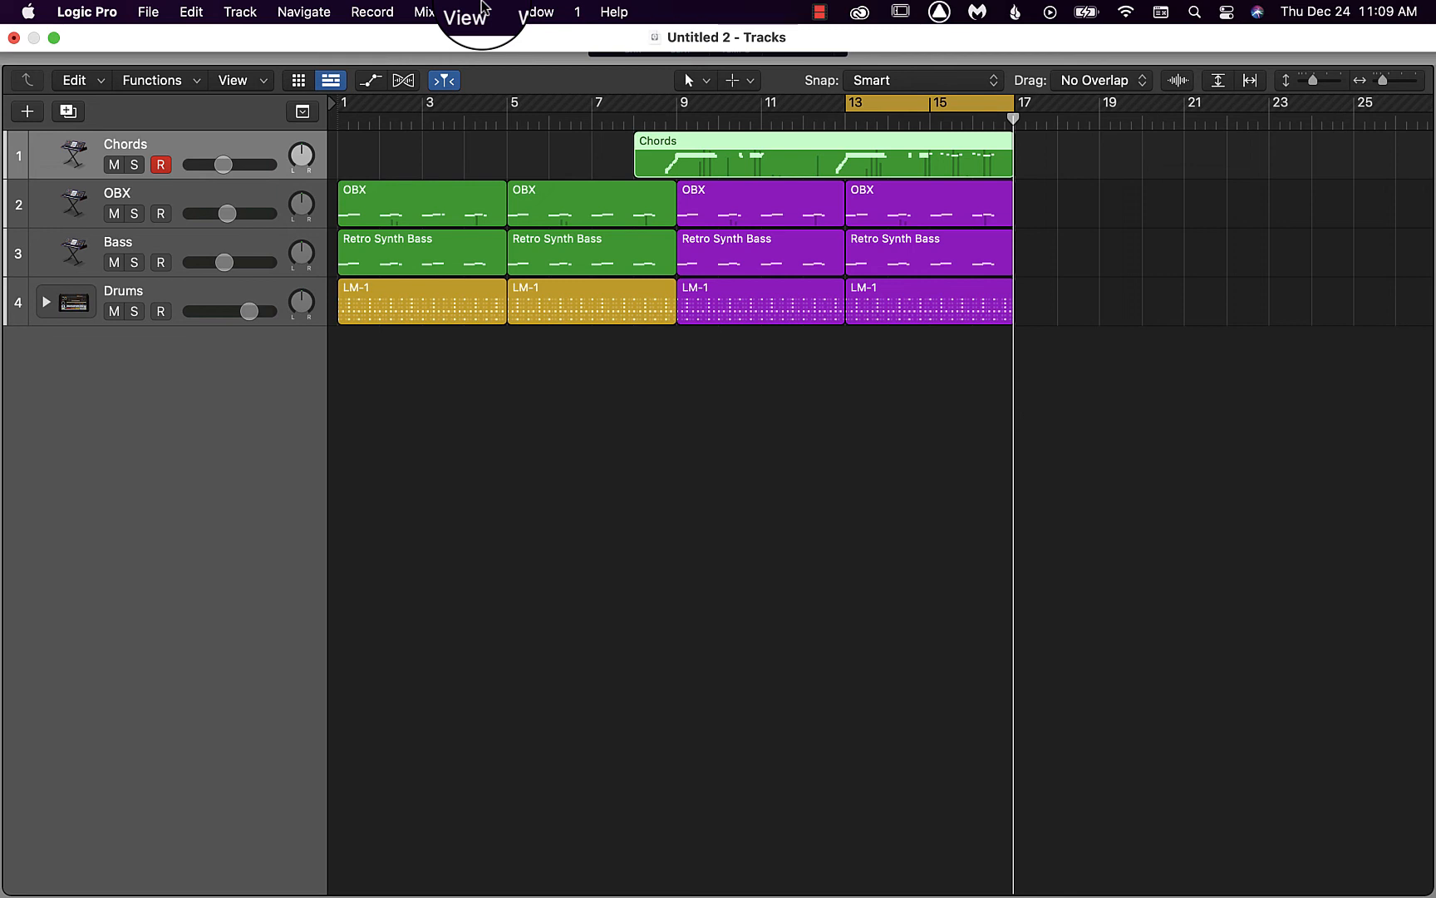
key("space")
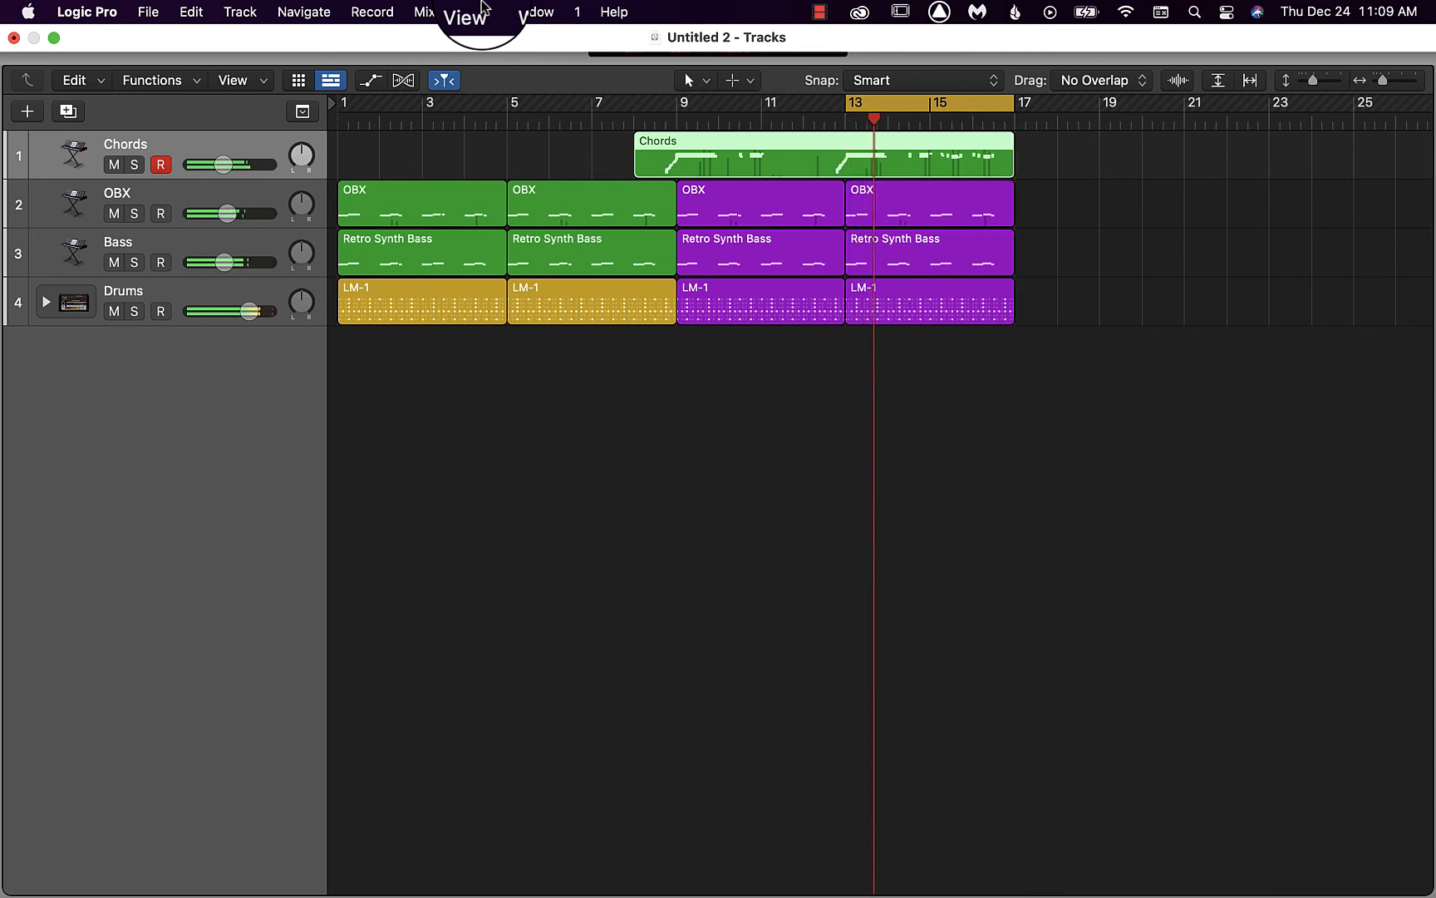
key("r")
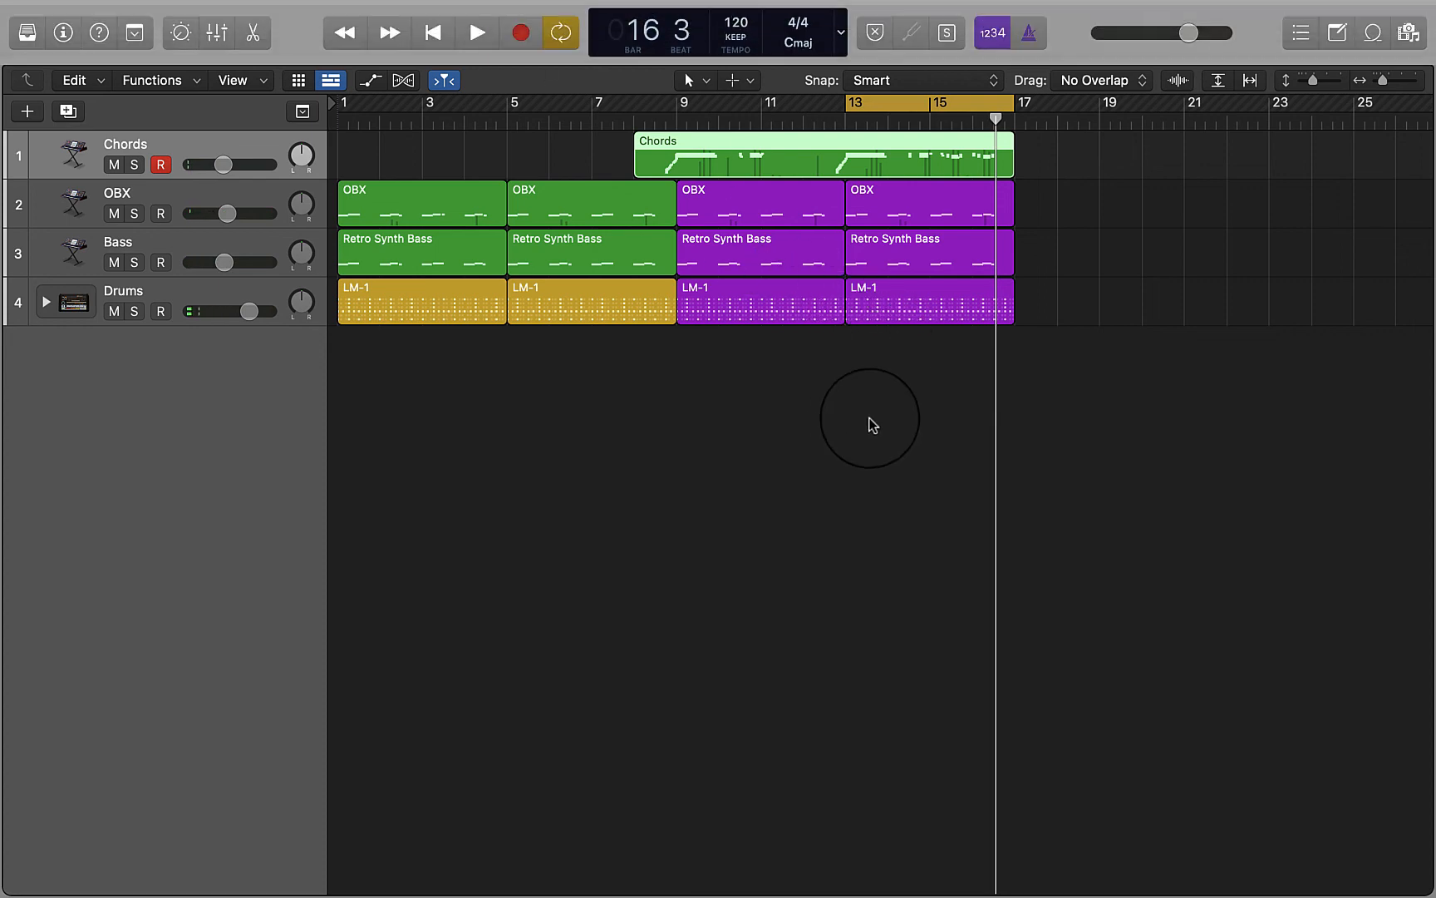
Step: Open the first LM-1 drum region in the Step Sequencer and shrink the editor to show only the C1 row
left_click(410, 312)
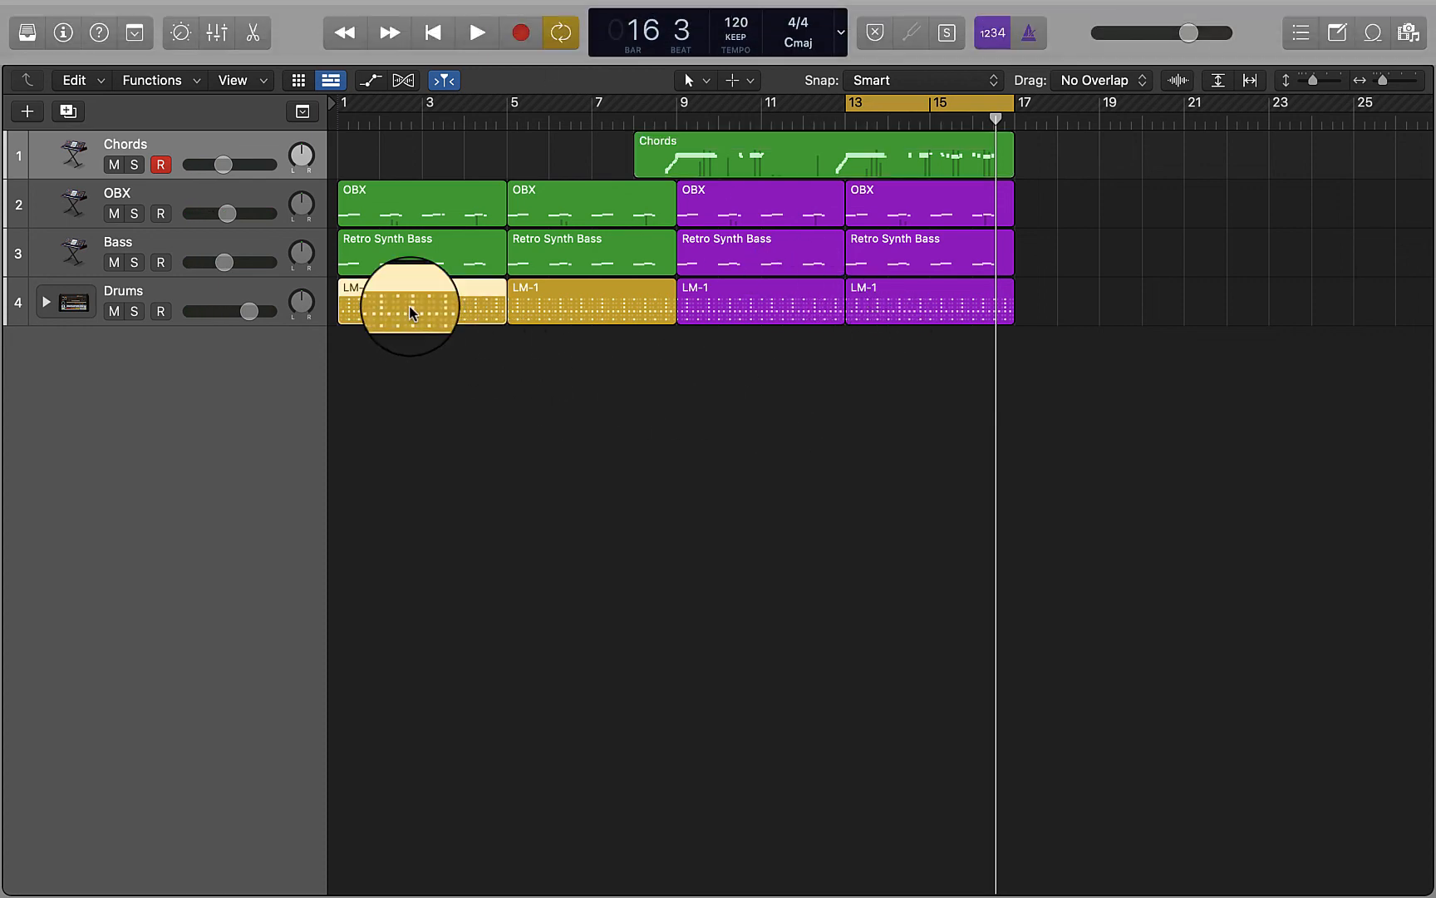
double_click(410, 312)
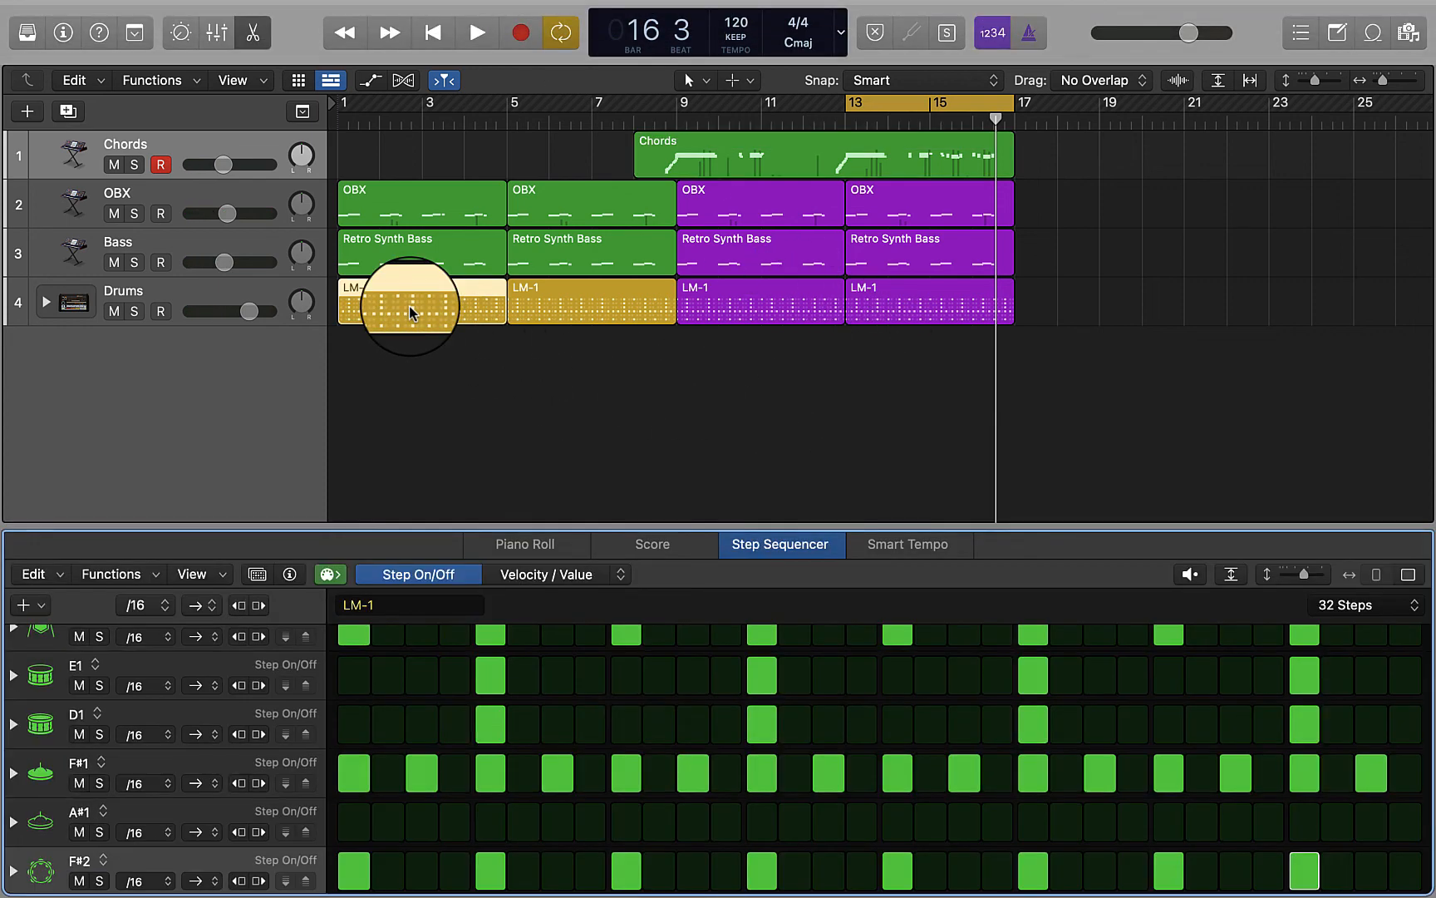
left_click_drag(551, 526, 666, 764)
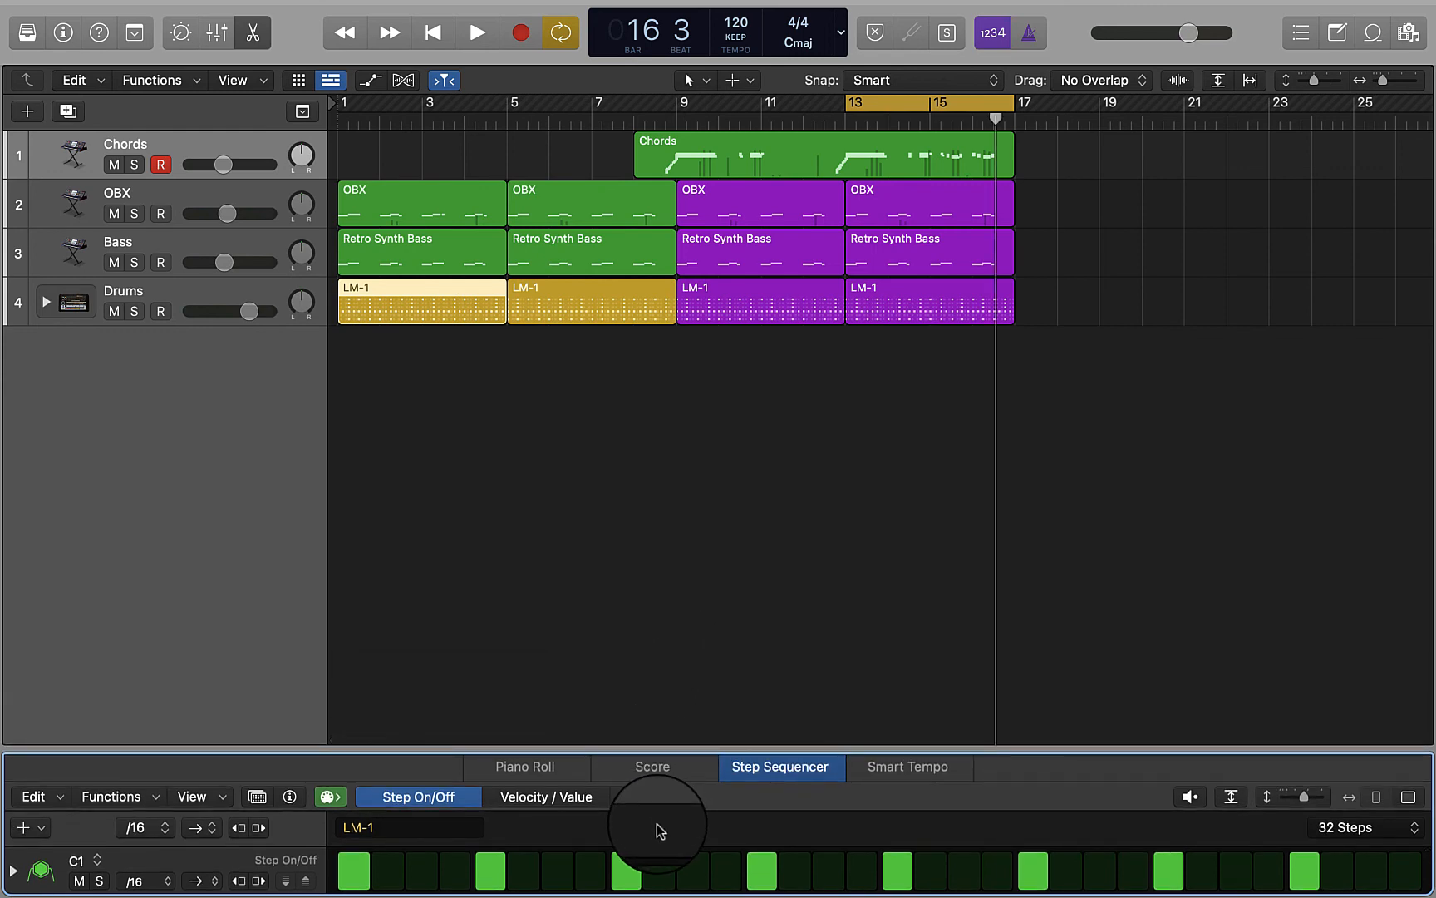